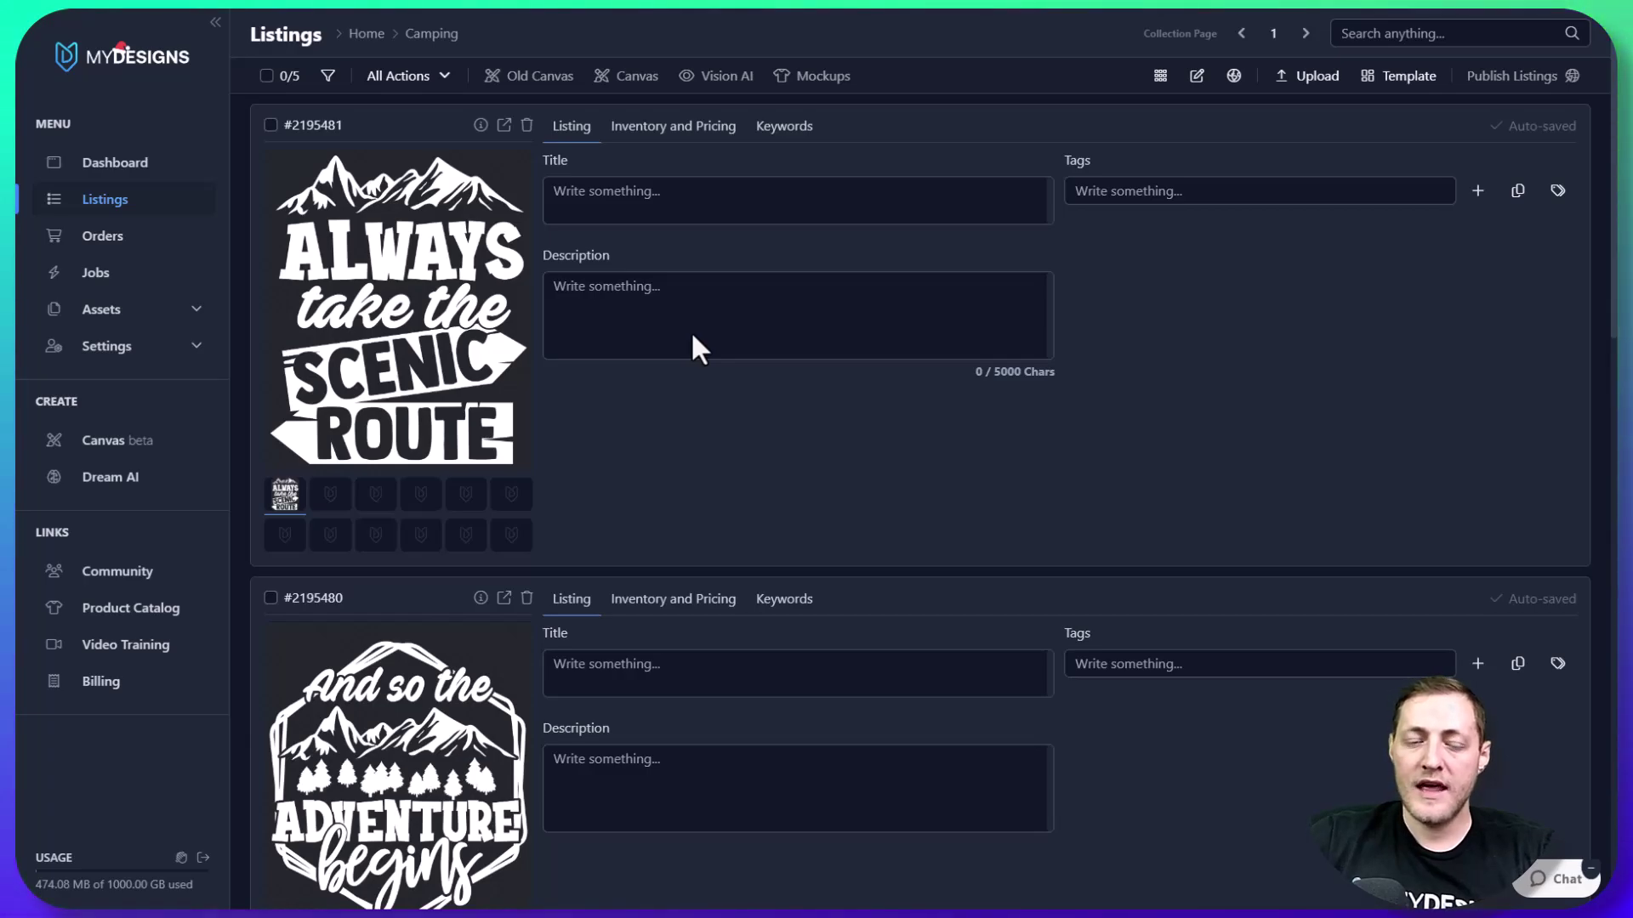
scroll(375, 247, down, 13)
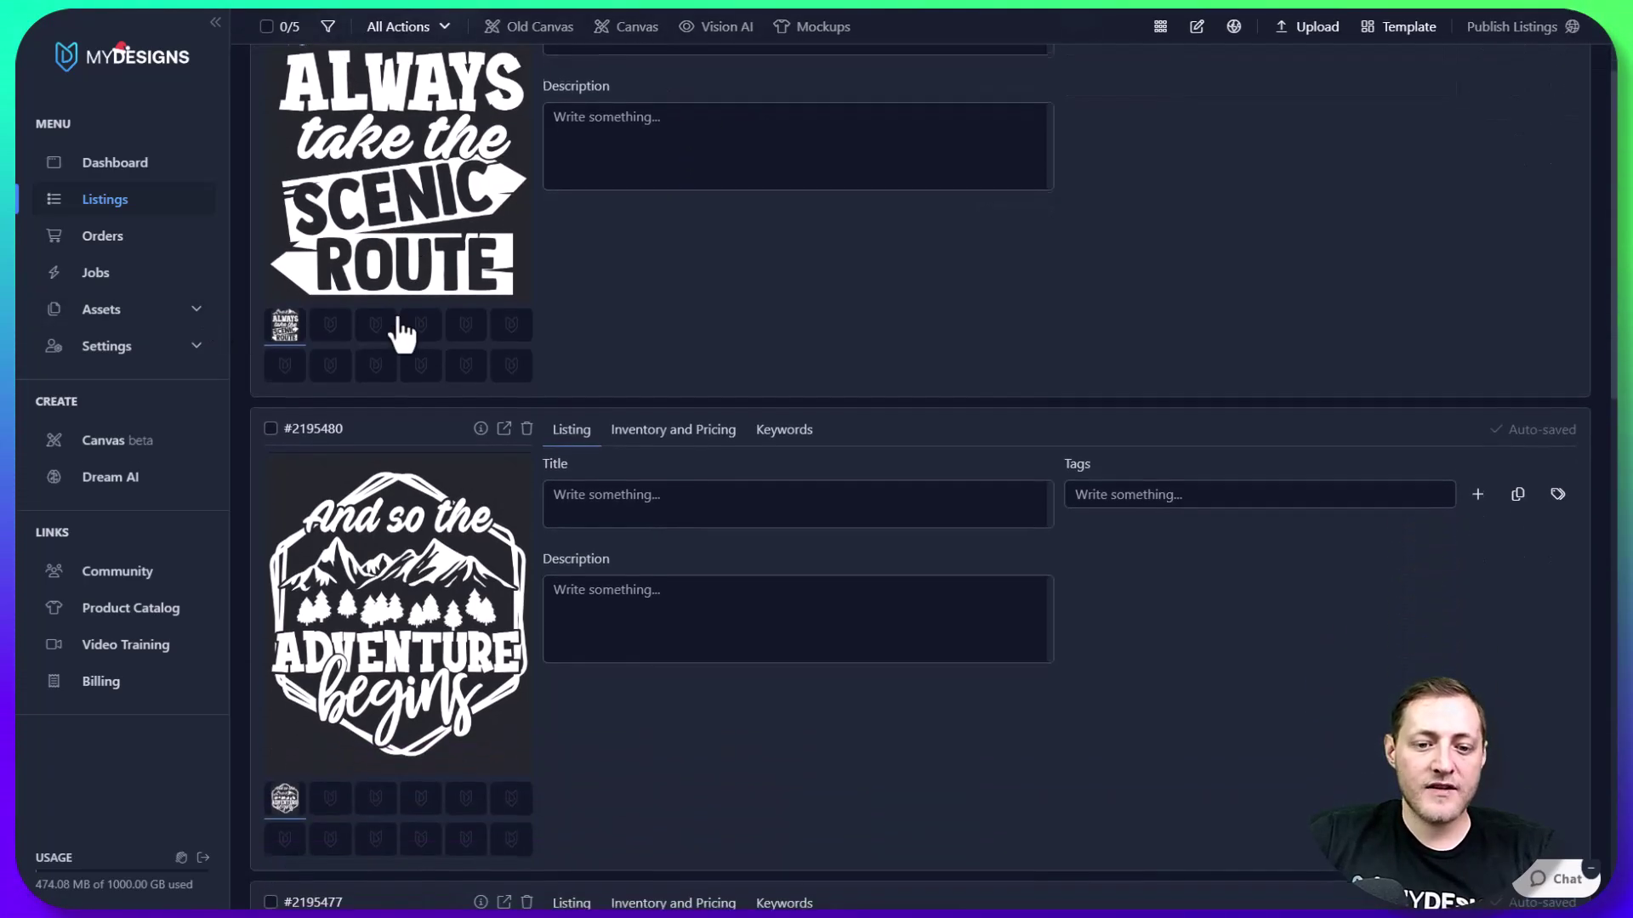
scroll(435, 382, down, 3)
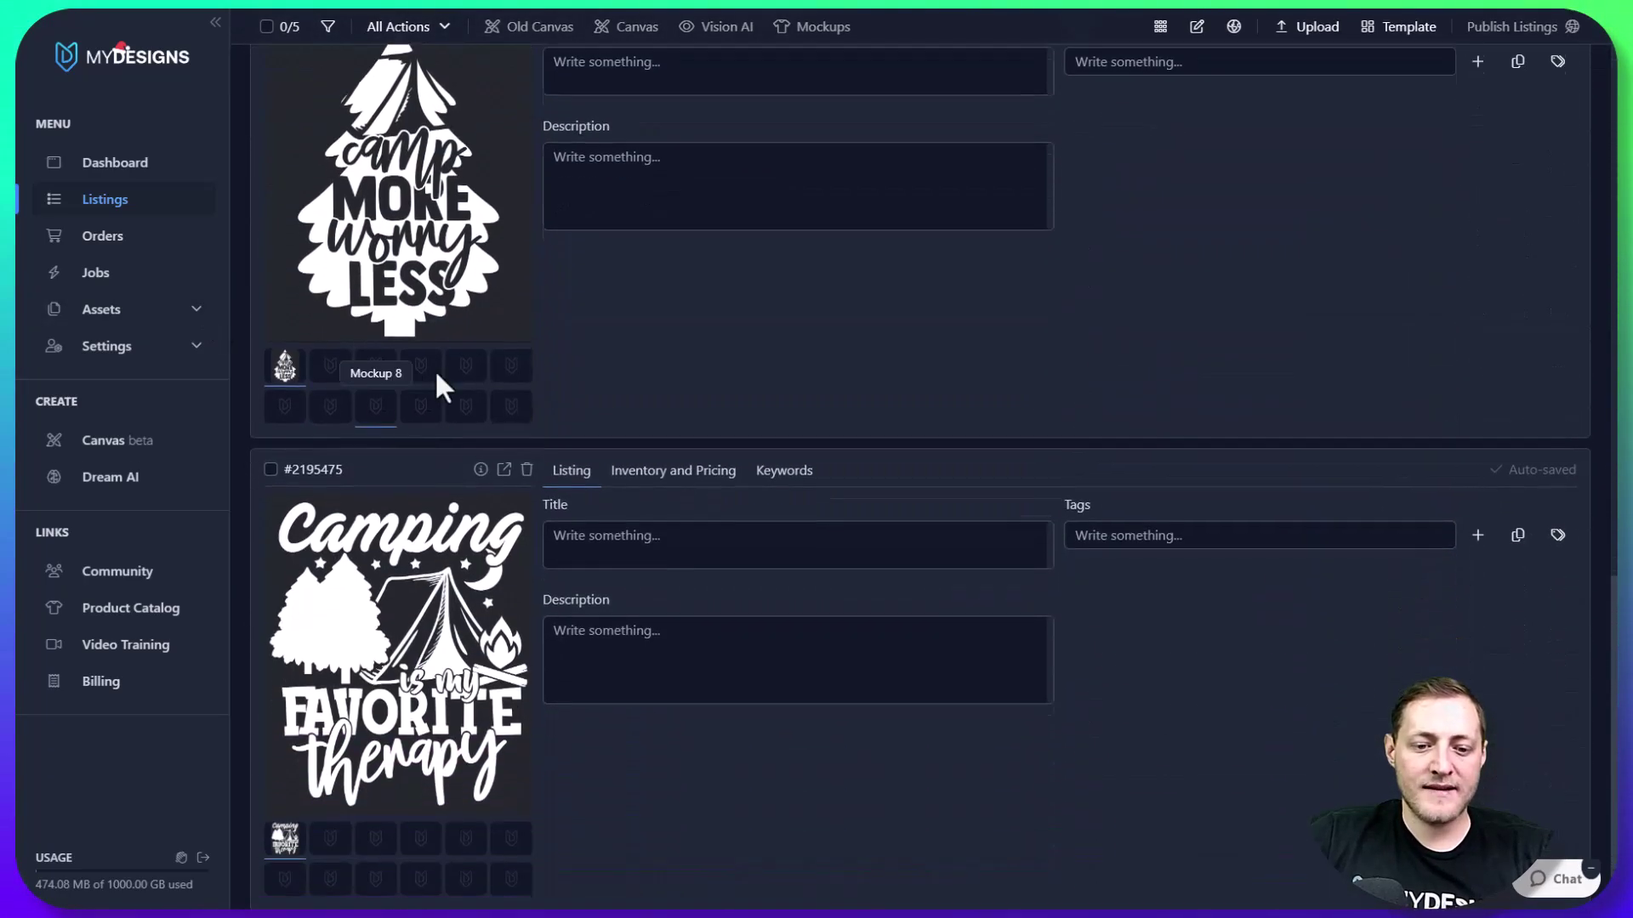
scroll(422, 426, up, 16)
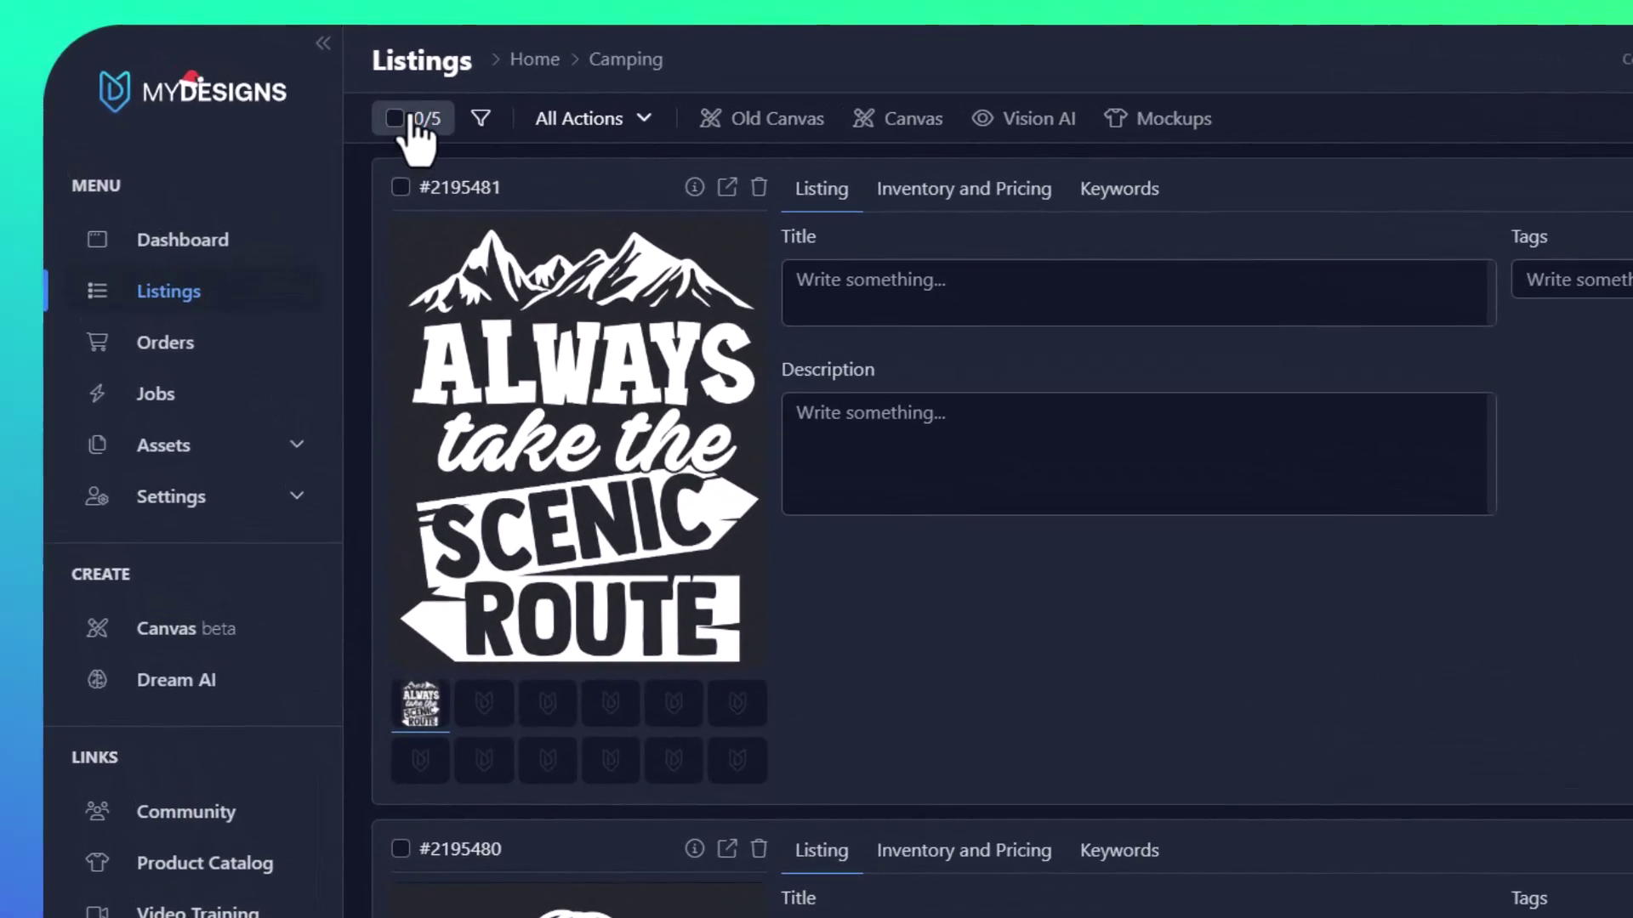
Select all five Camping listings with the 0/5 selector and start Create Image Mockup.
click(414, 124)
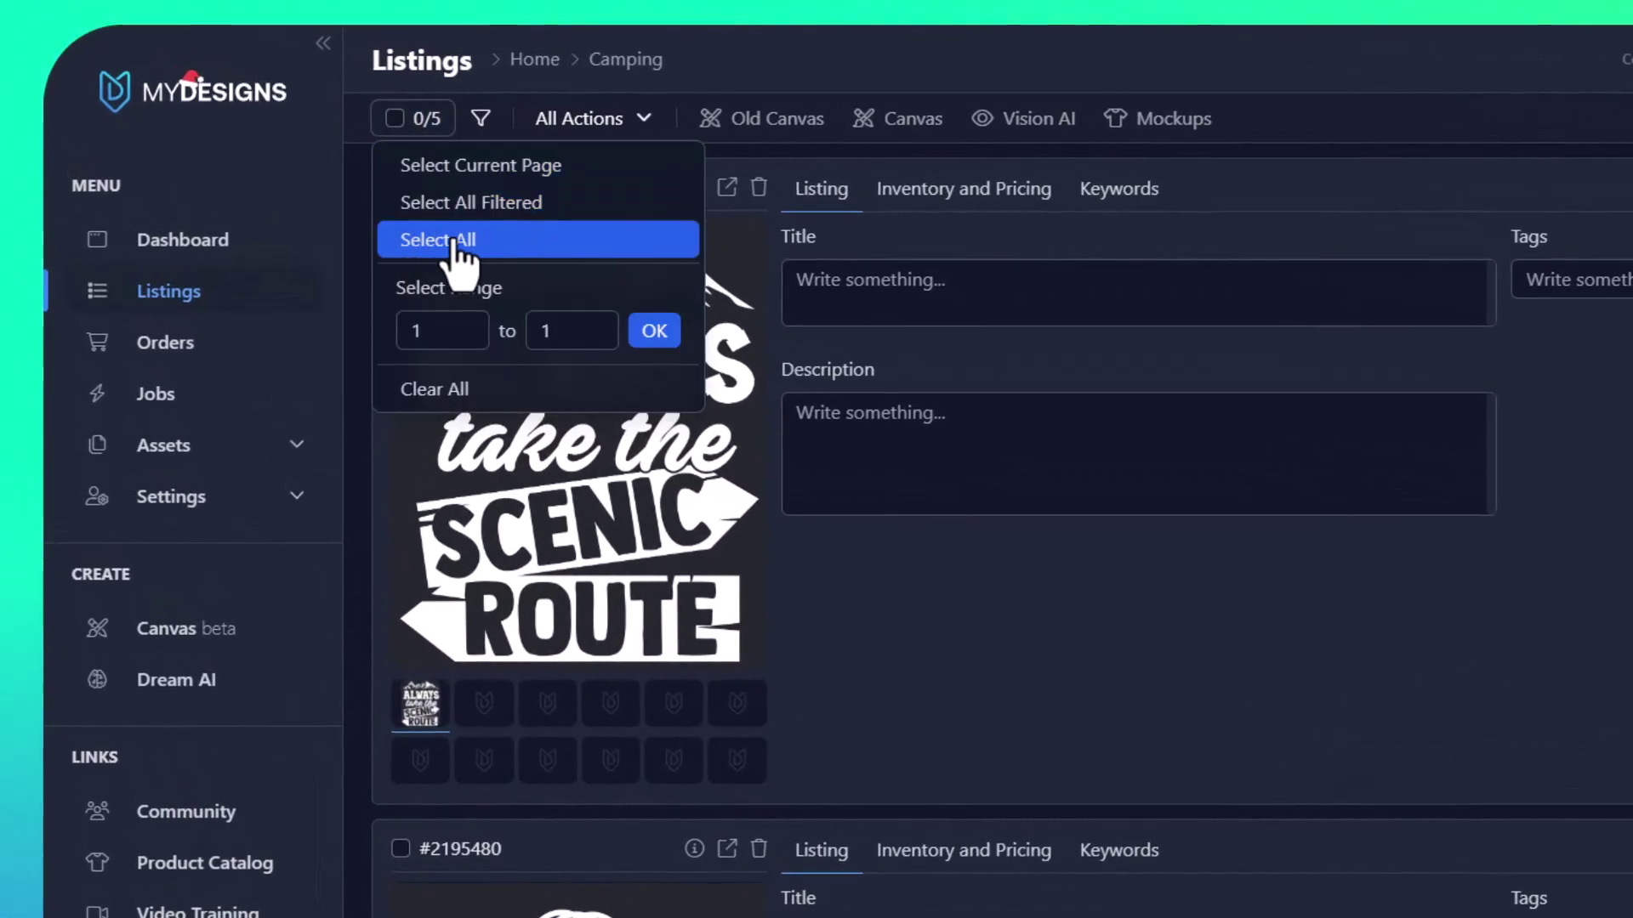
click(445, 240)
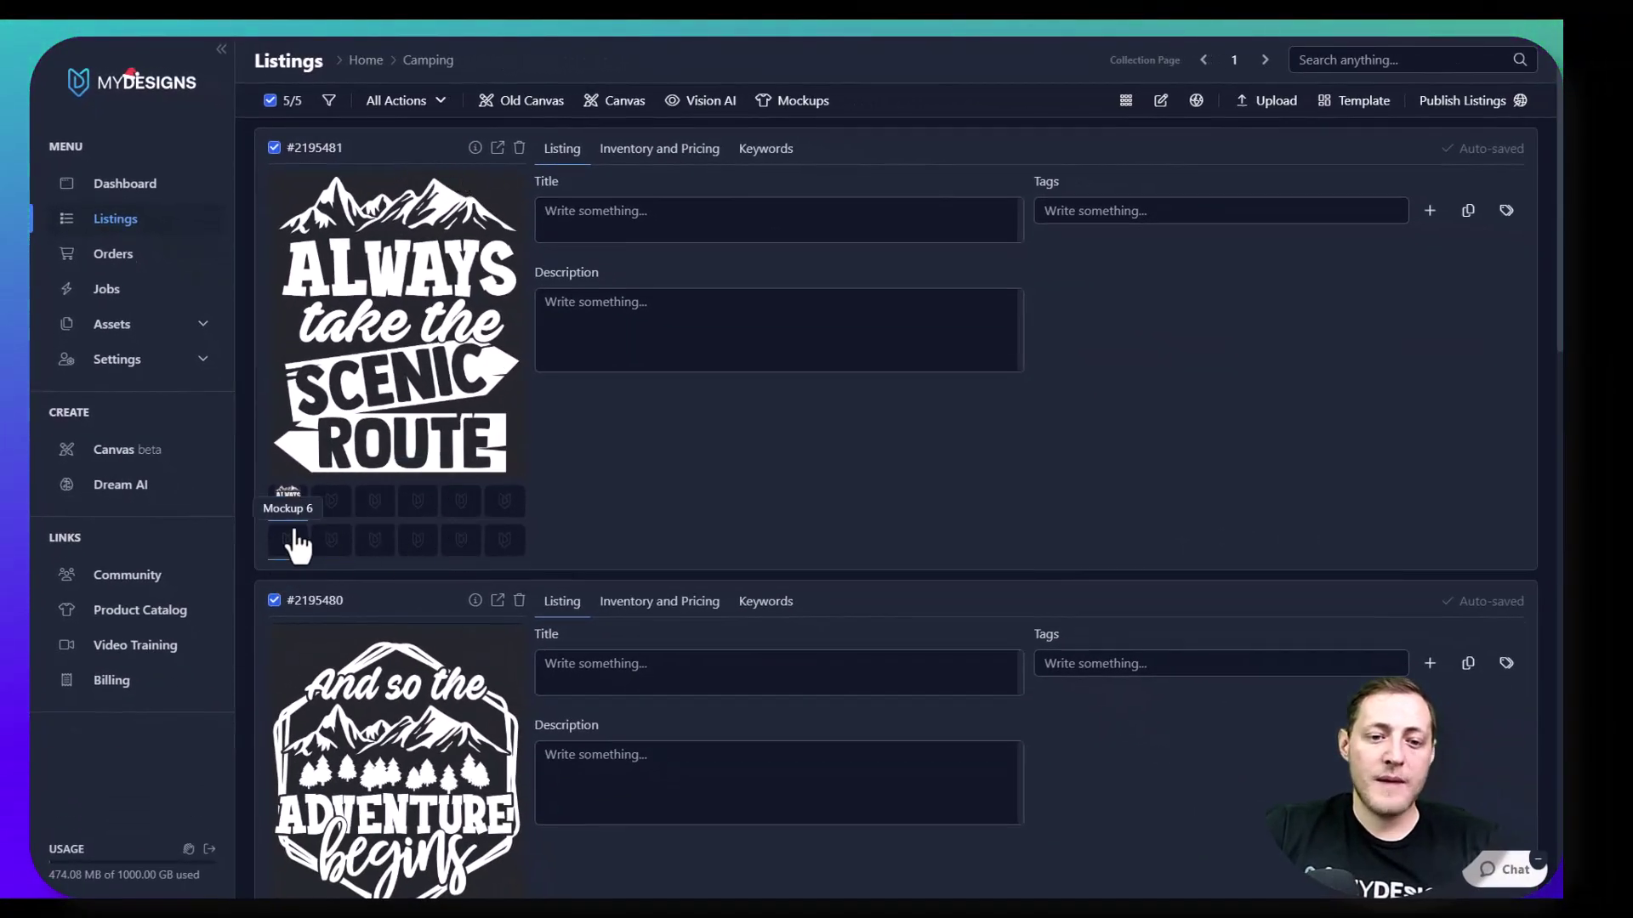
click(279, 502)
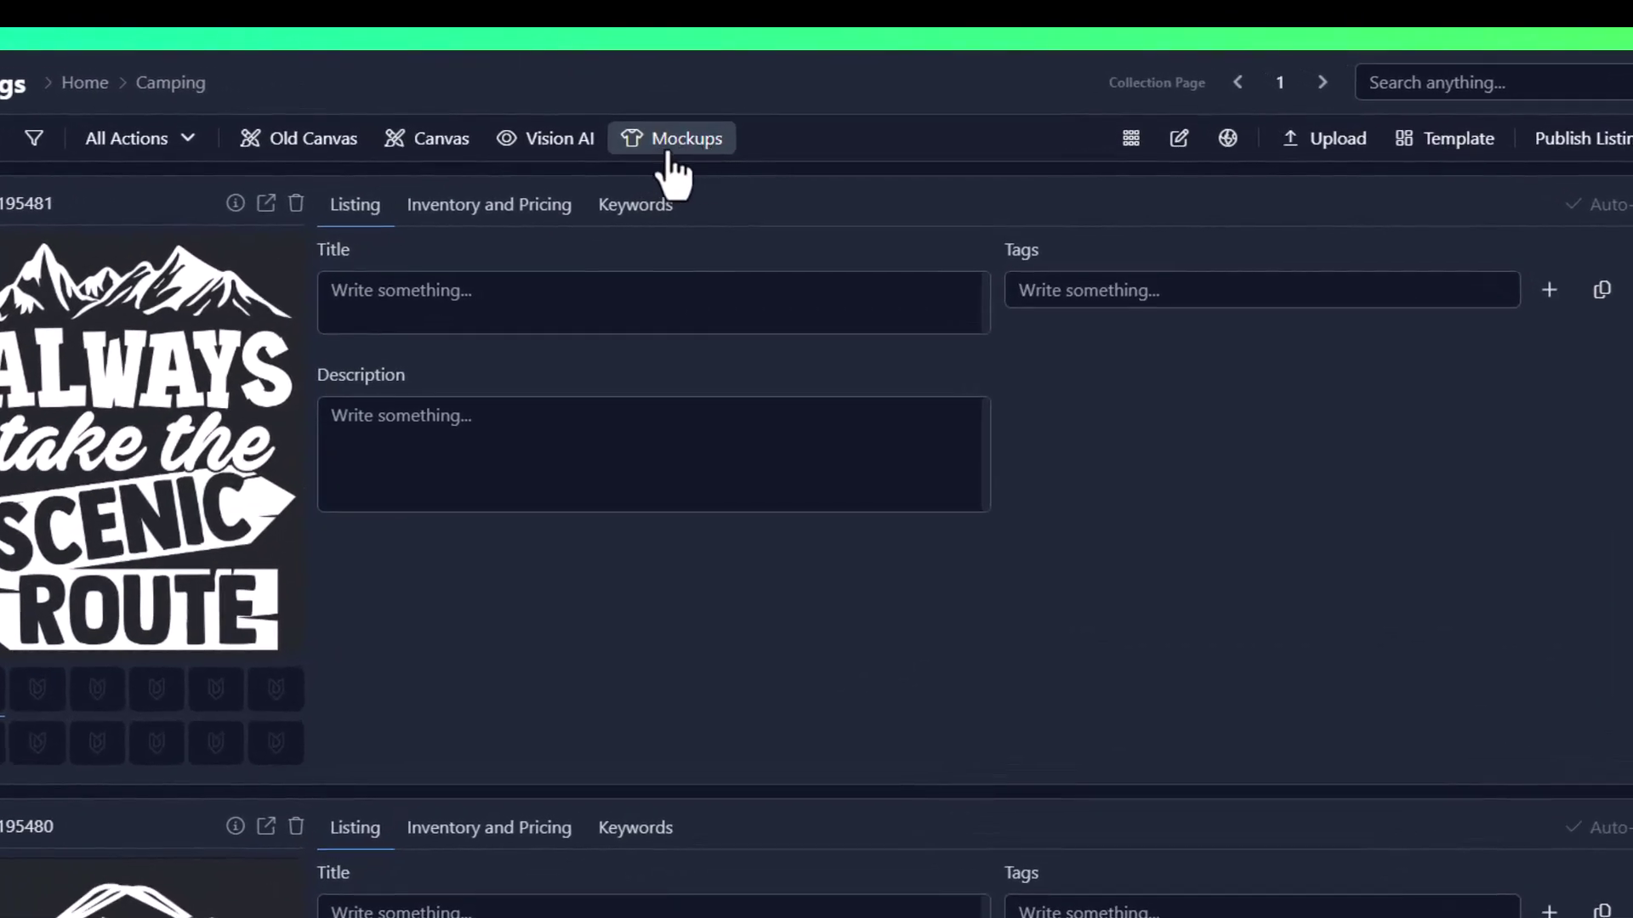
click(669, 146)
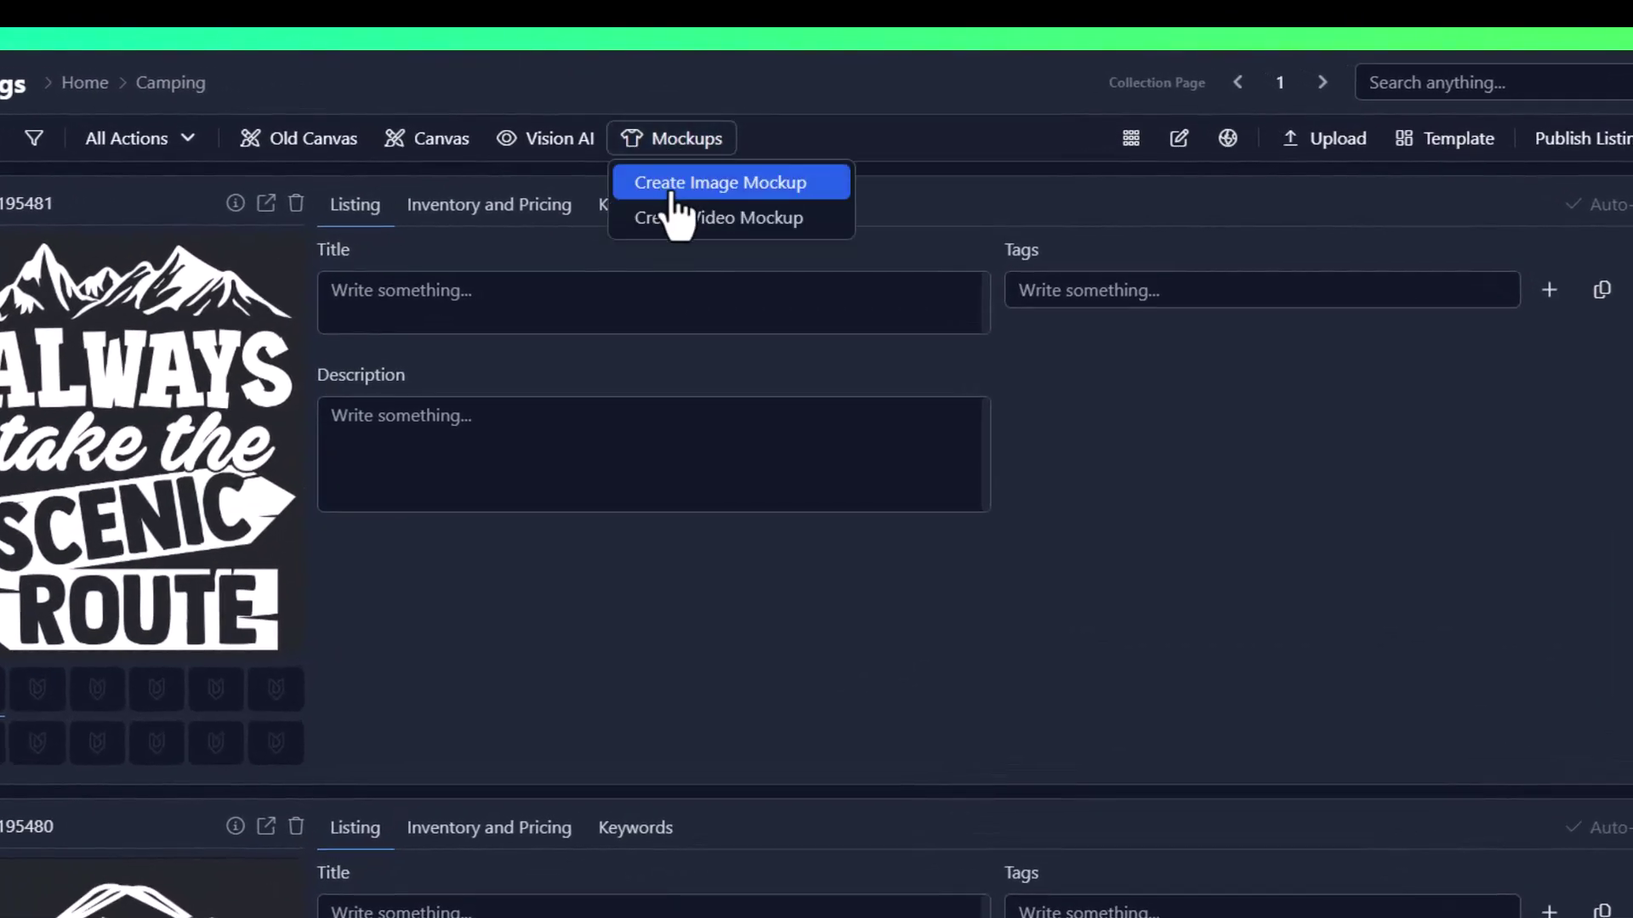
click(739, 196)
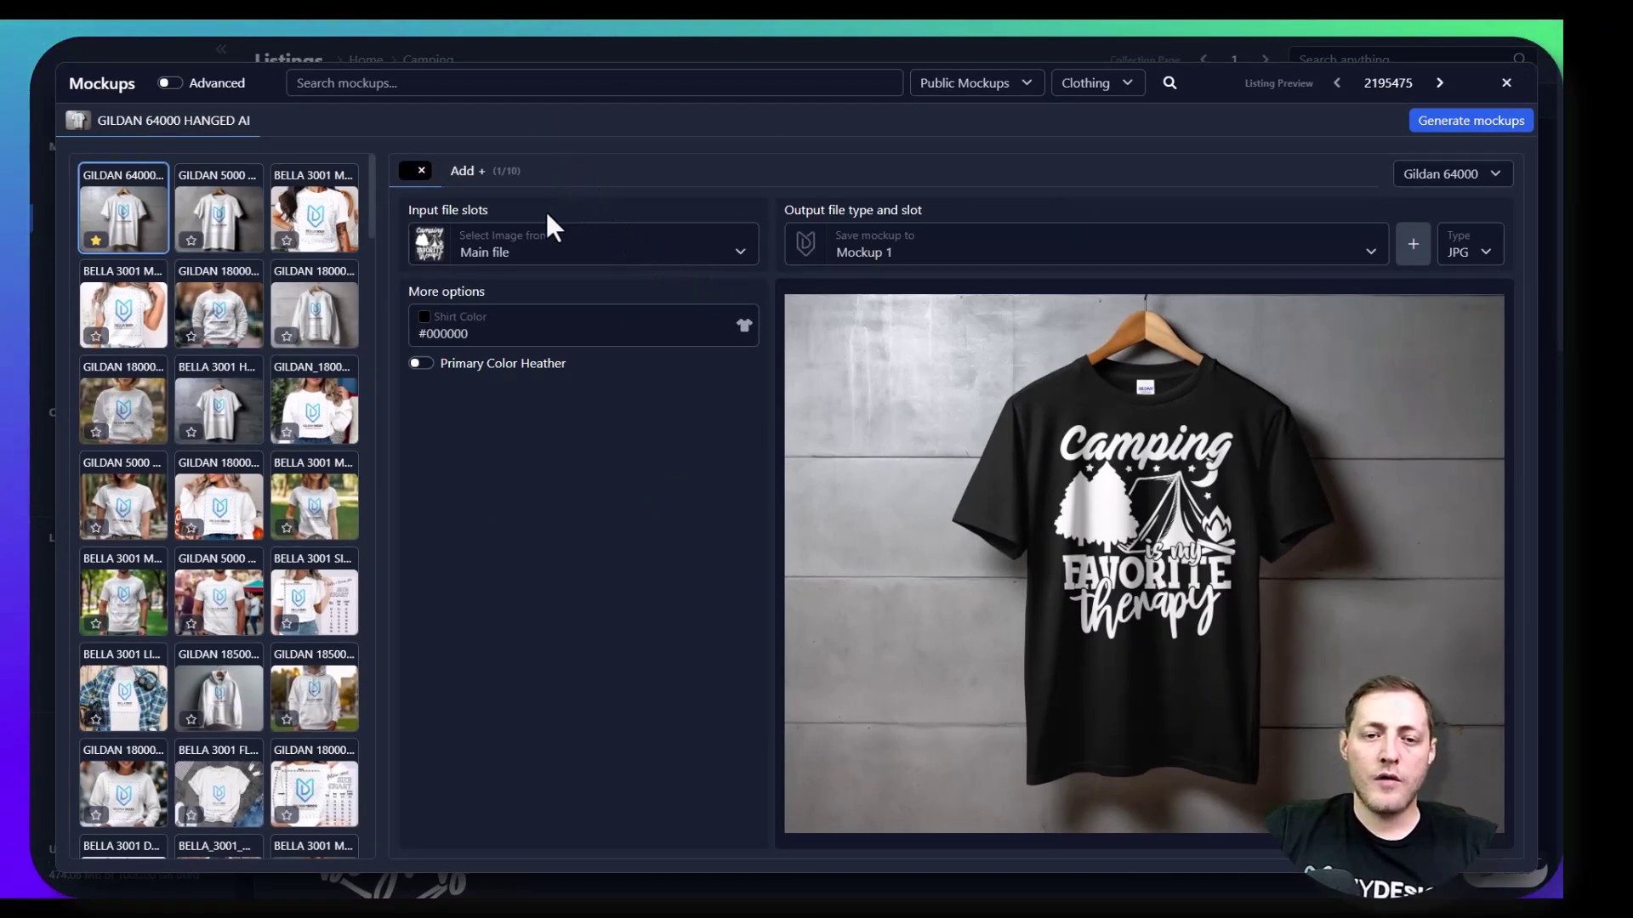
drag(544, 209, 412, 213)
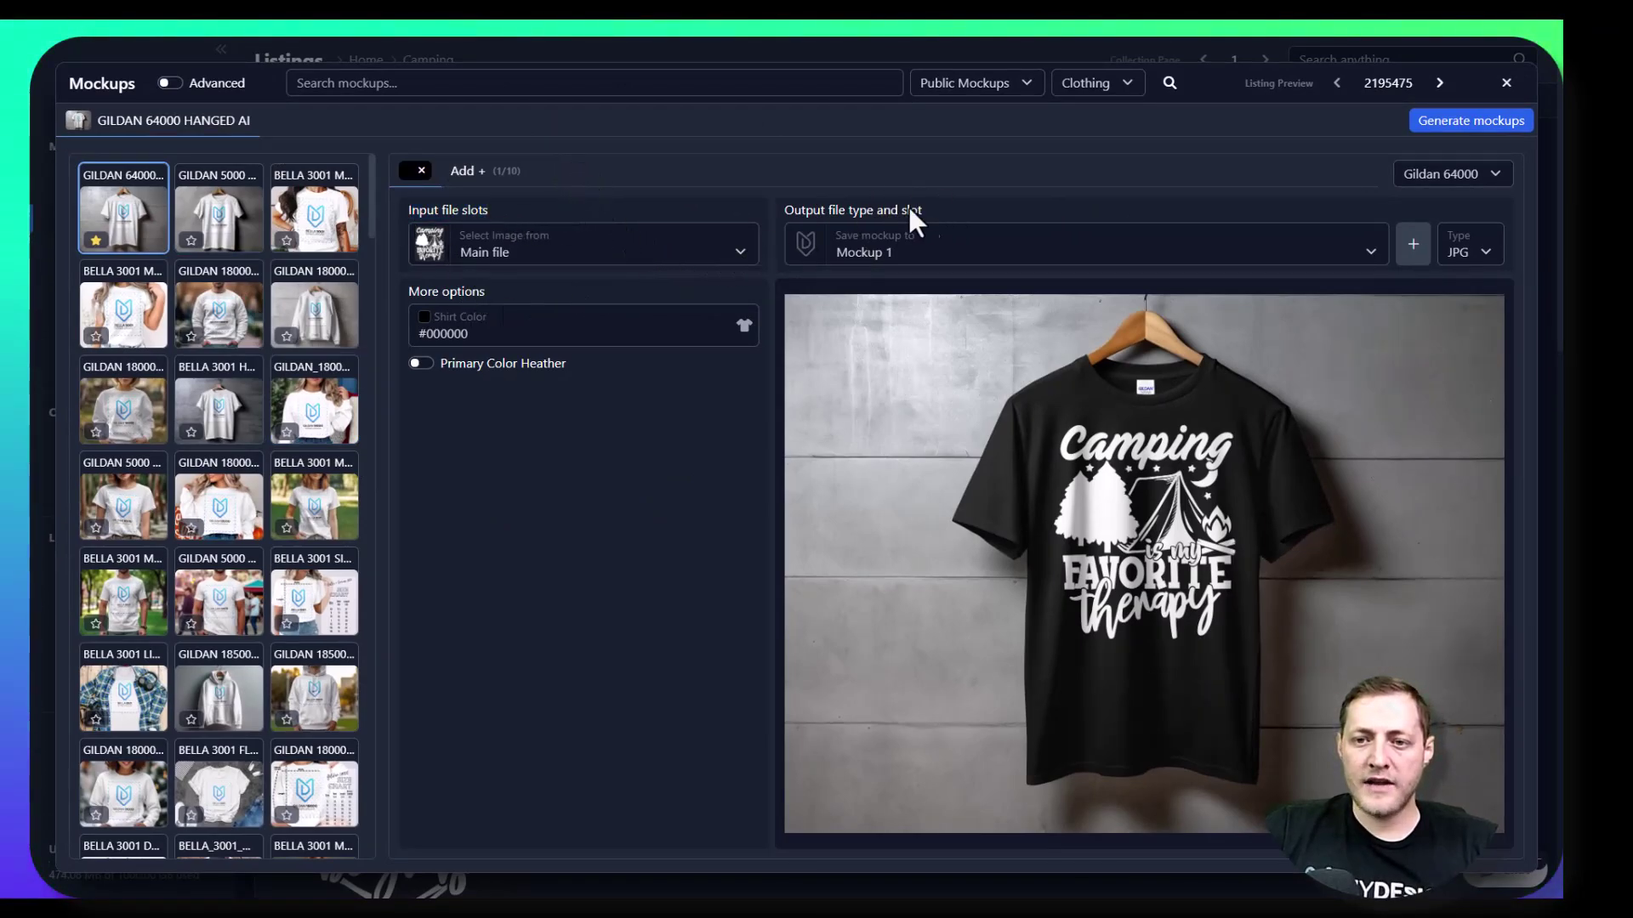
click(940, 211)
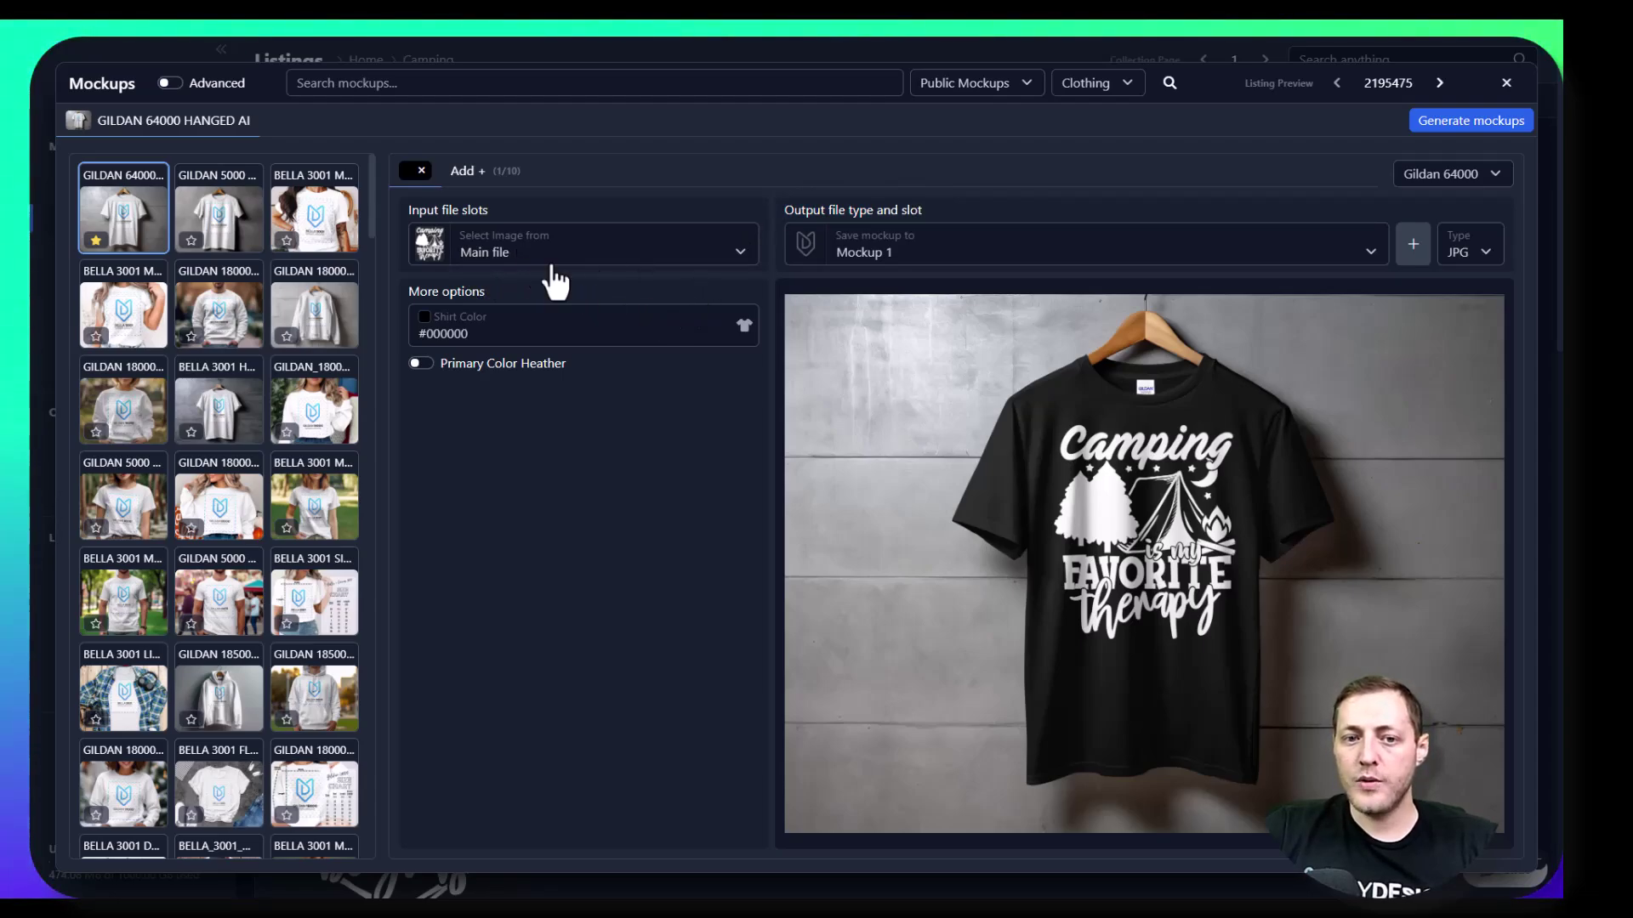
click(528, 260)
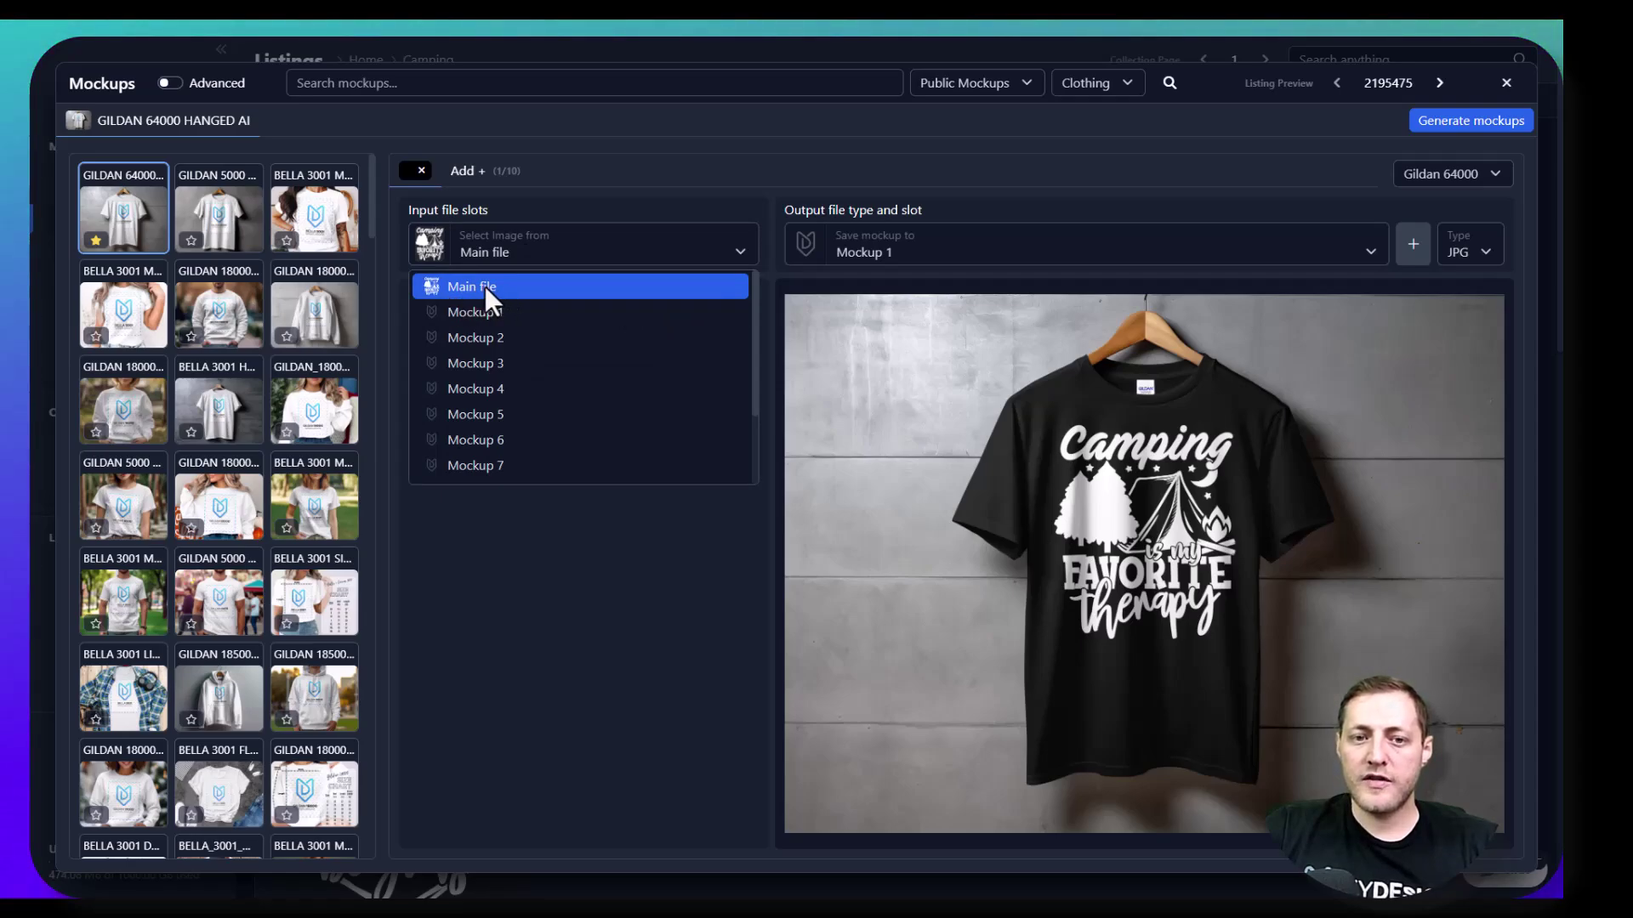
click(485, 286)
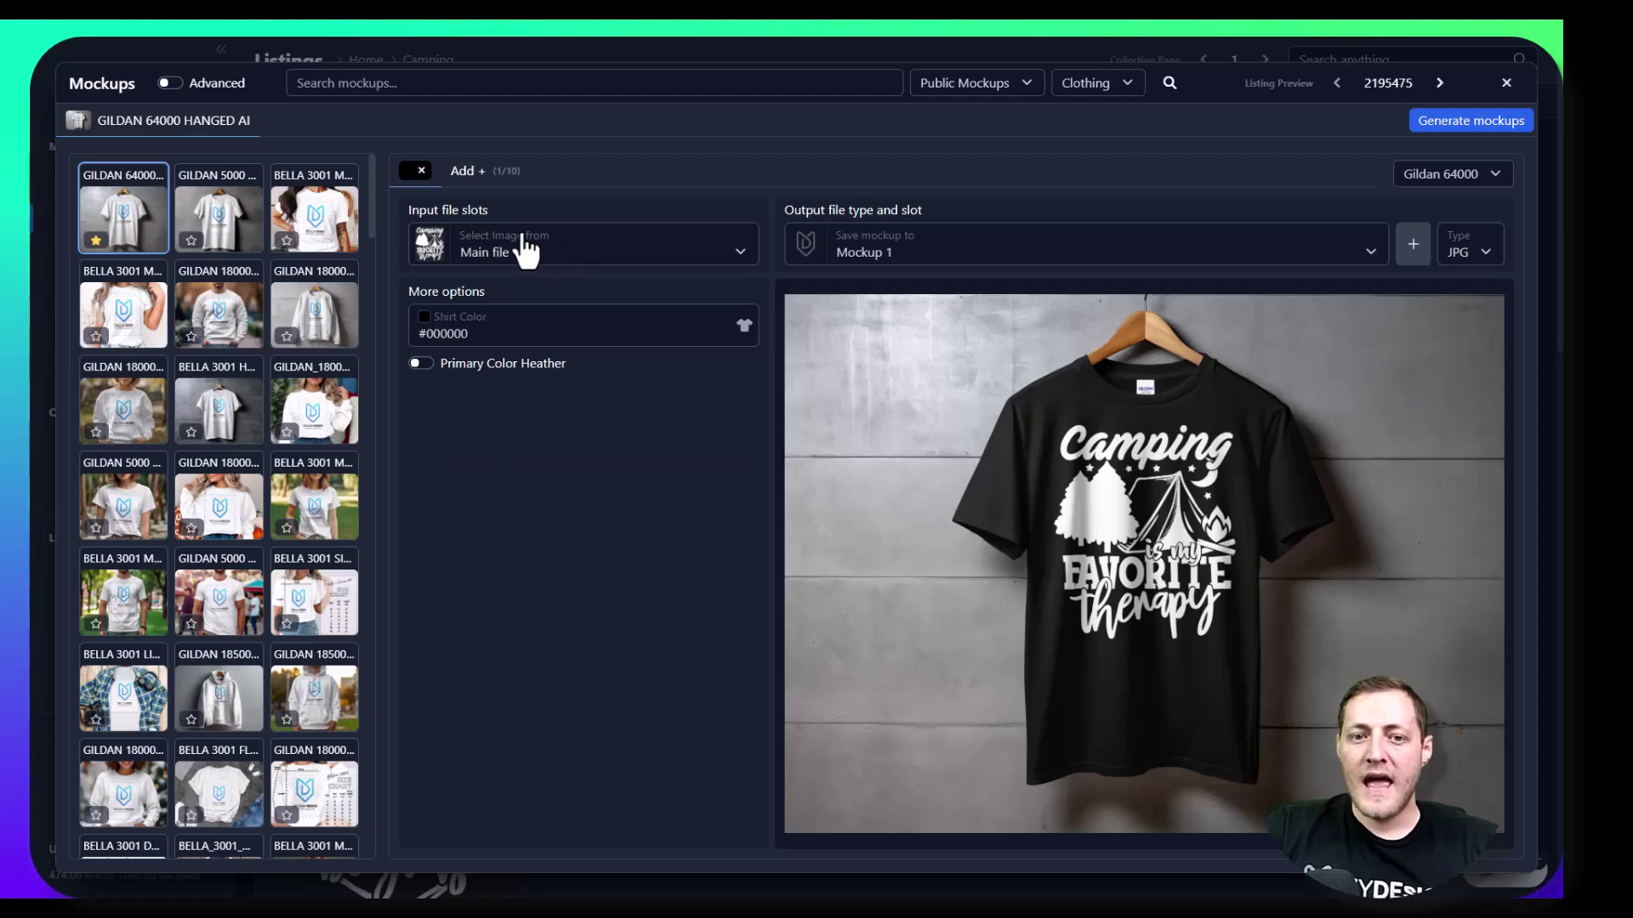
click(882, 248)
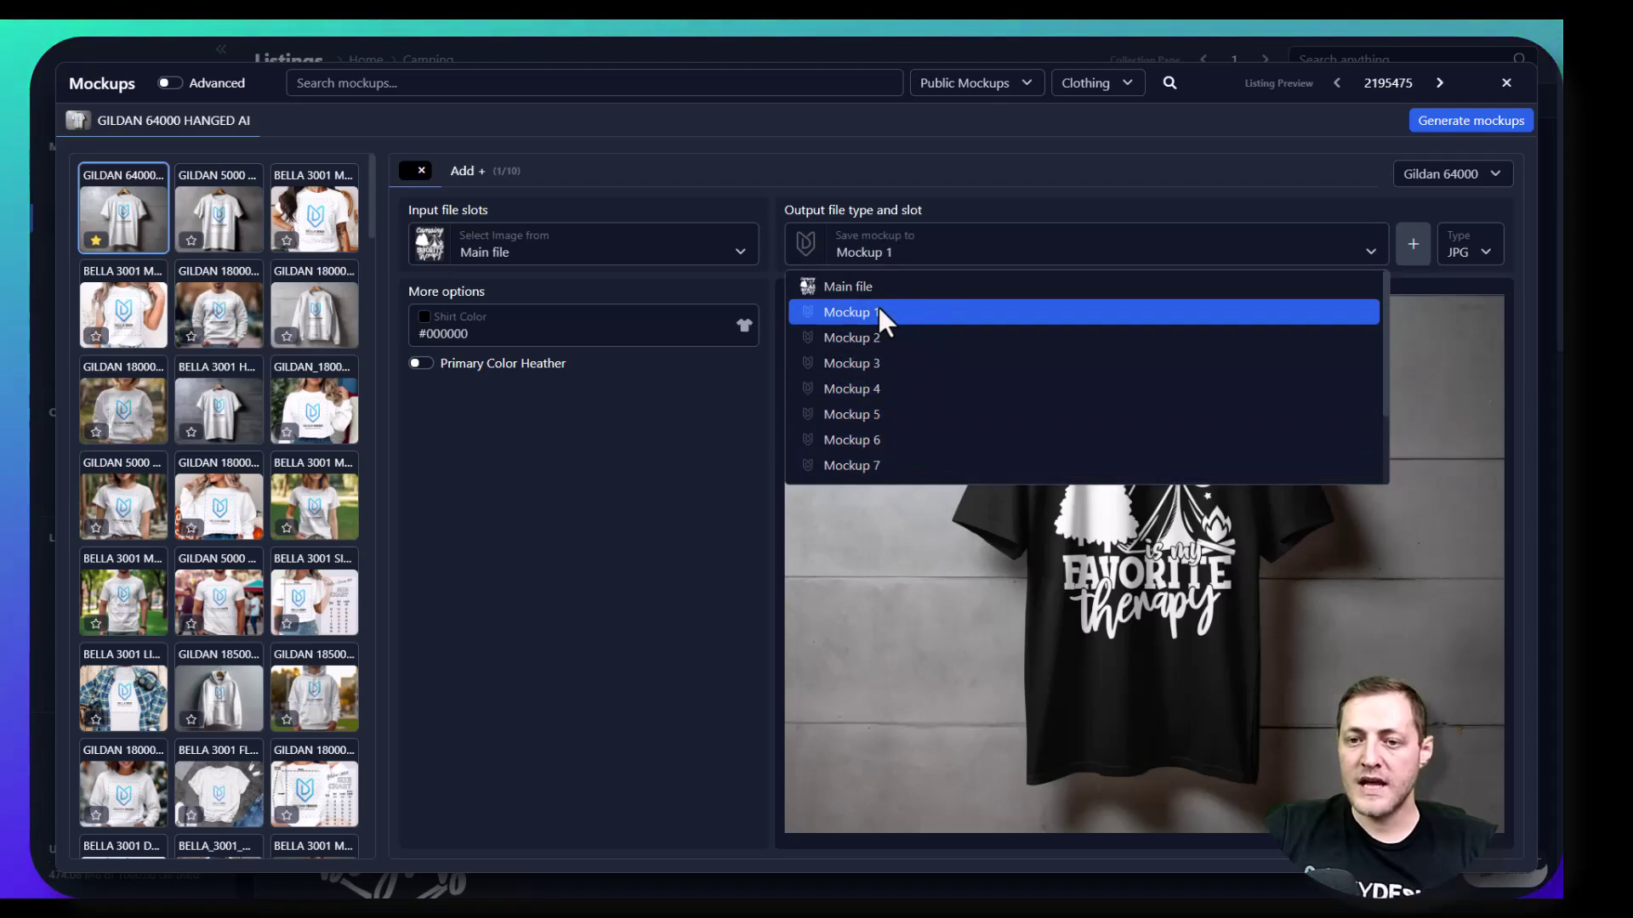
click(878, 254)
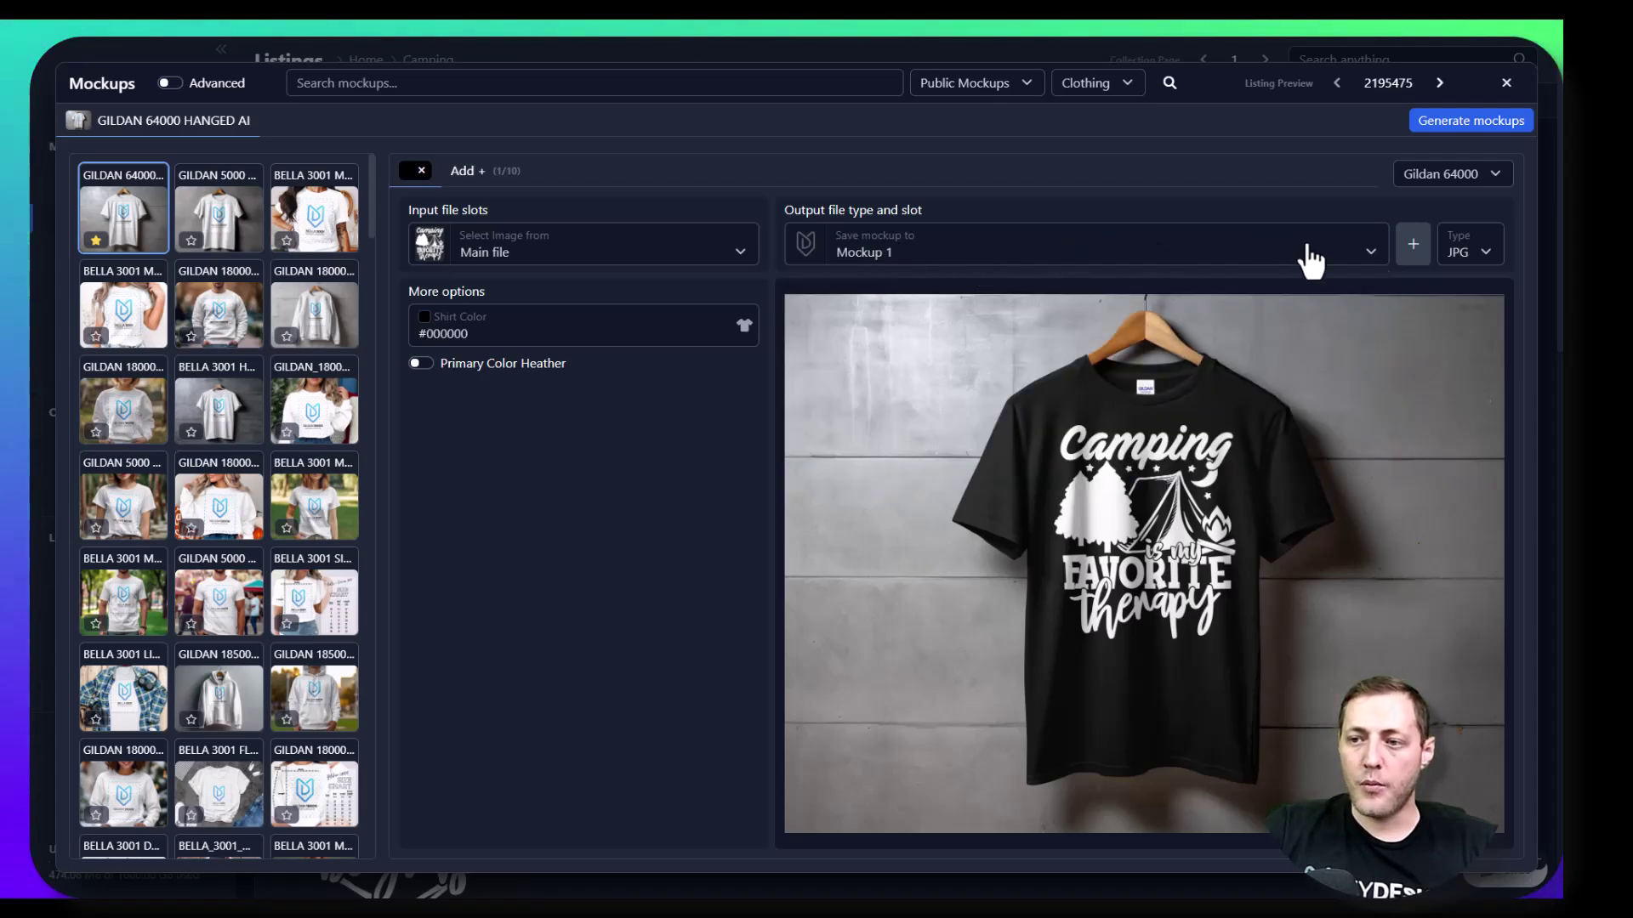
click(1486, 252)
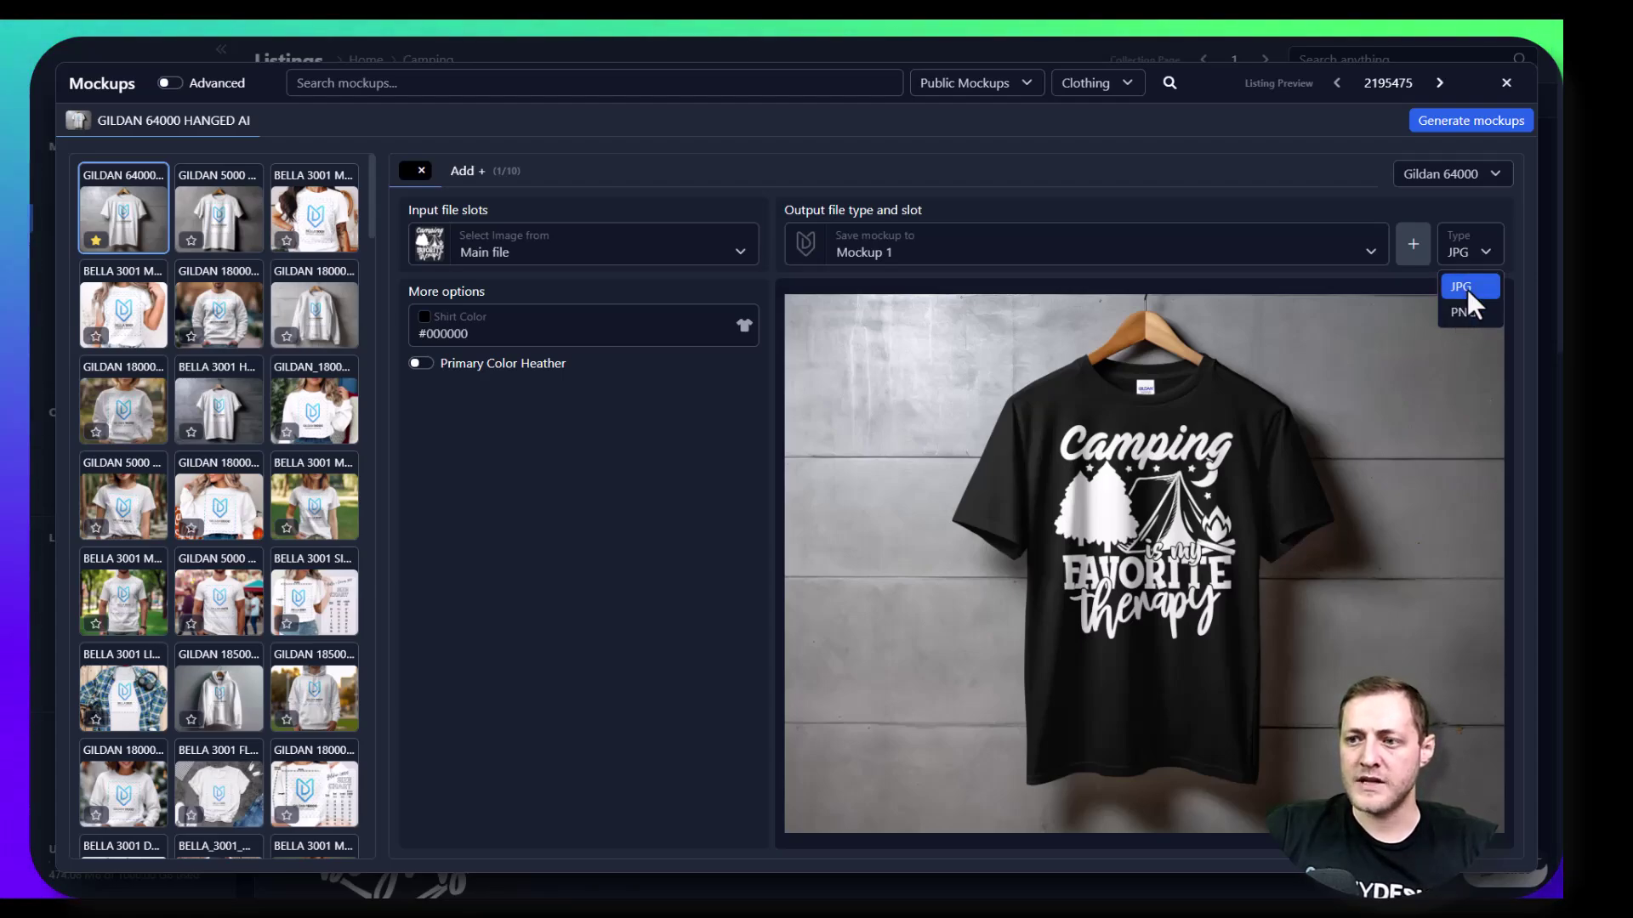
click(1467, 288)
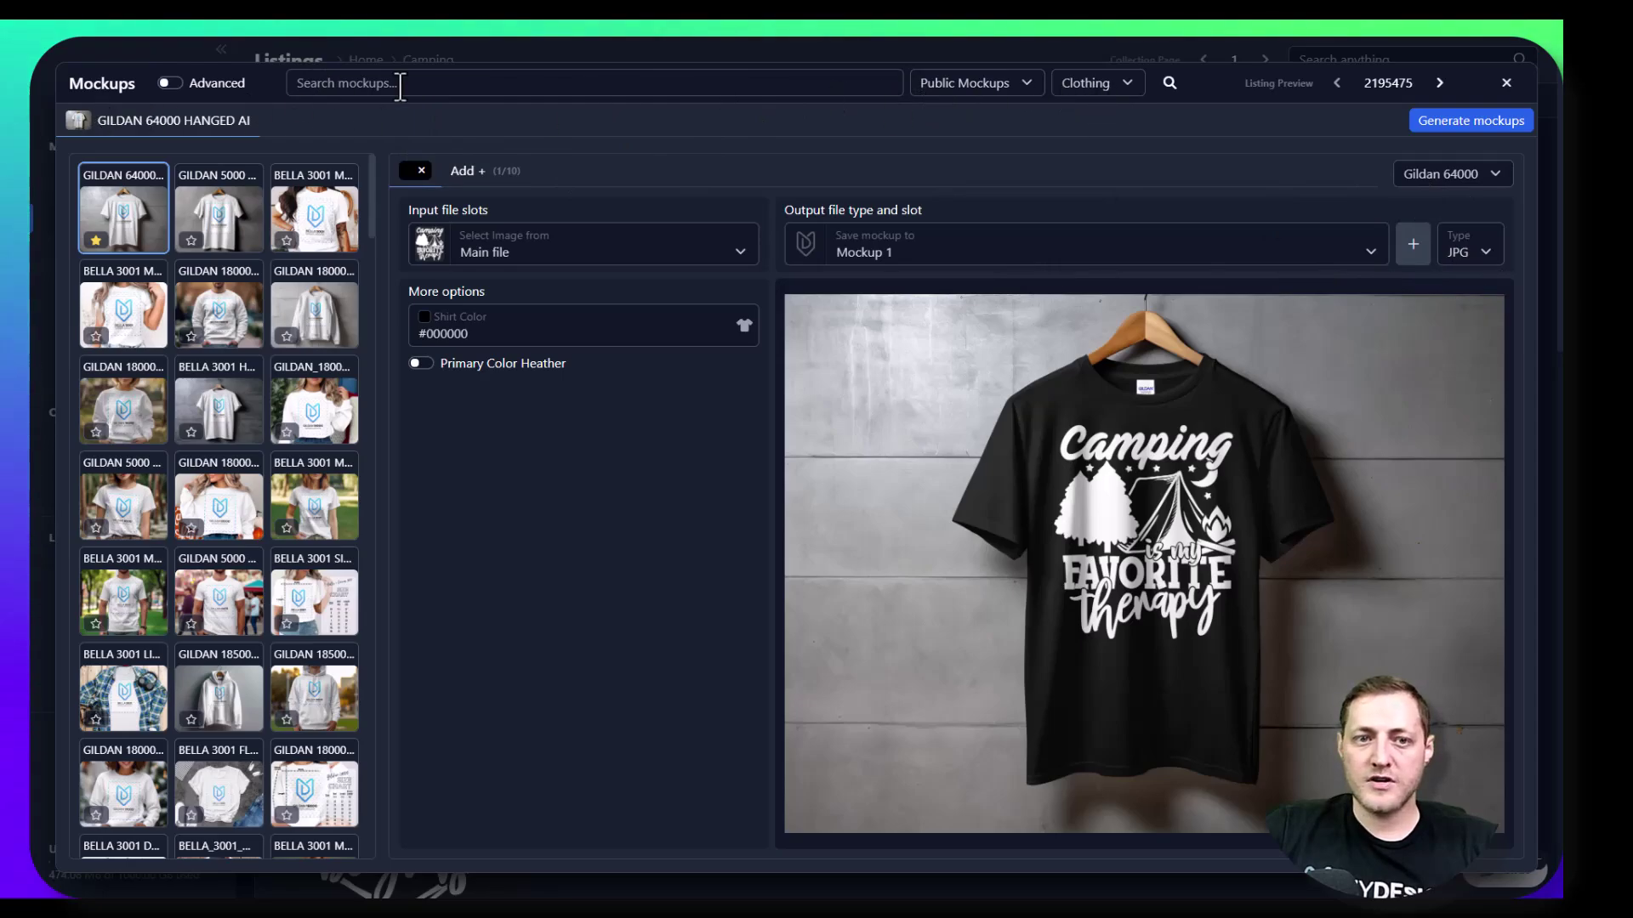
Keep Clothing as the product category in the mockup library filters.
click(442, 83)
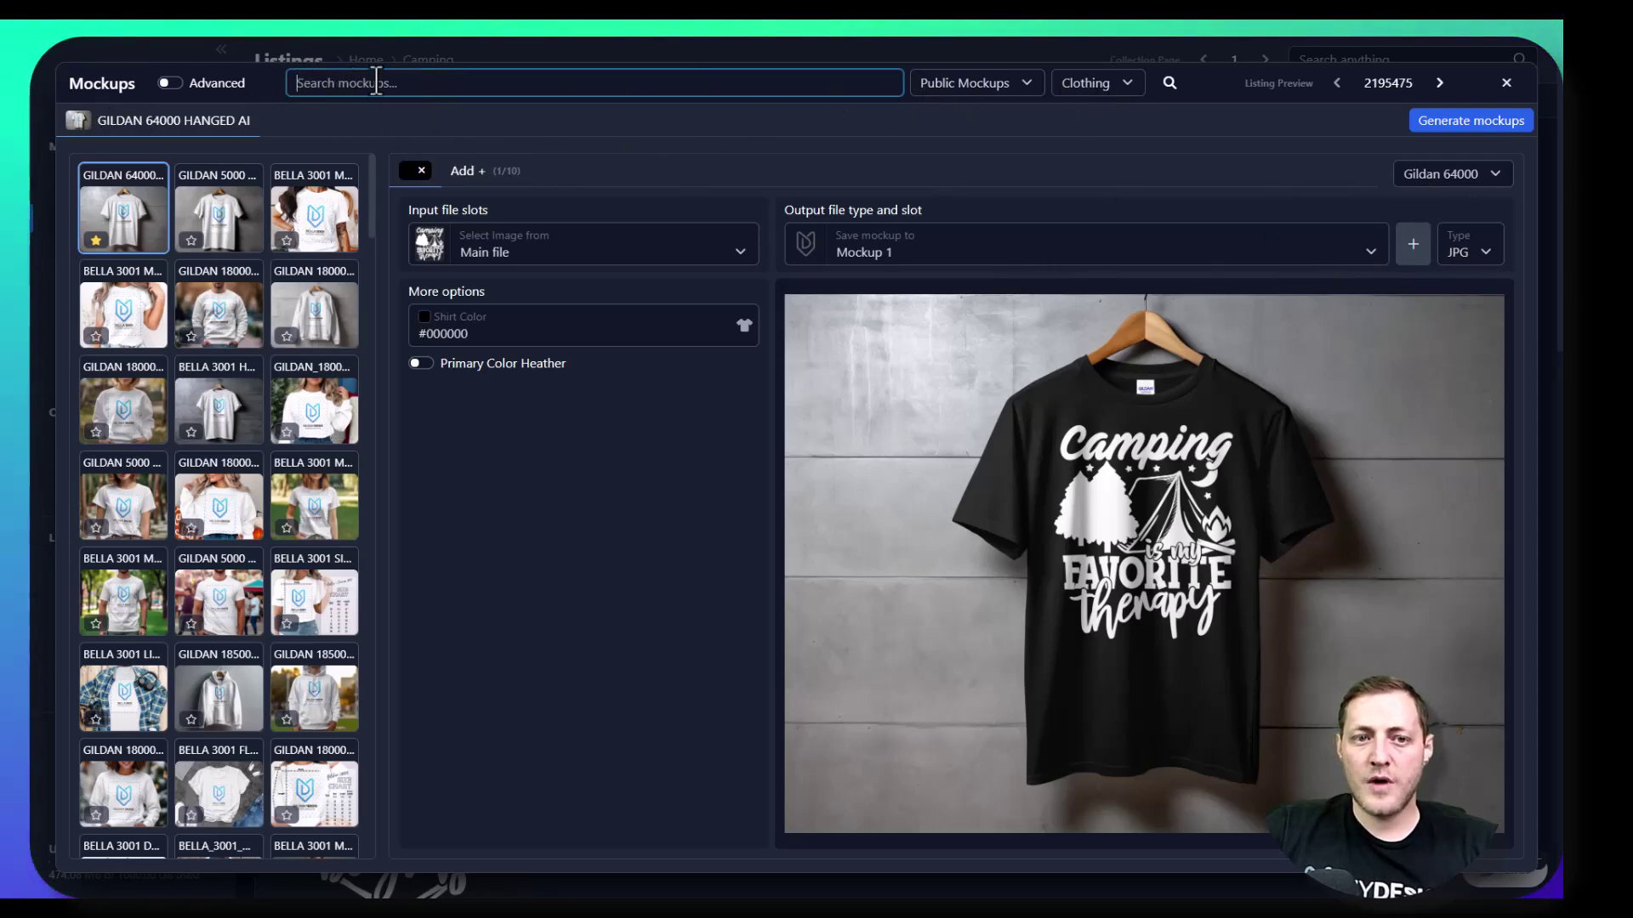
click(969, 85)
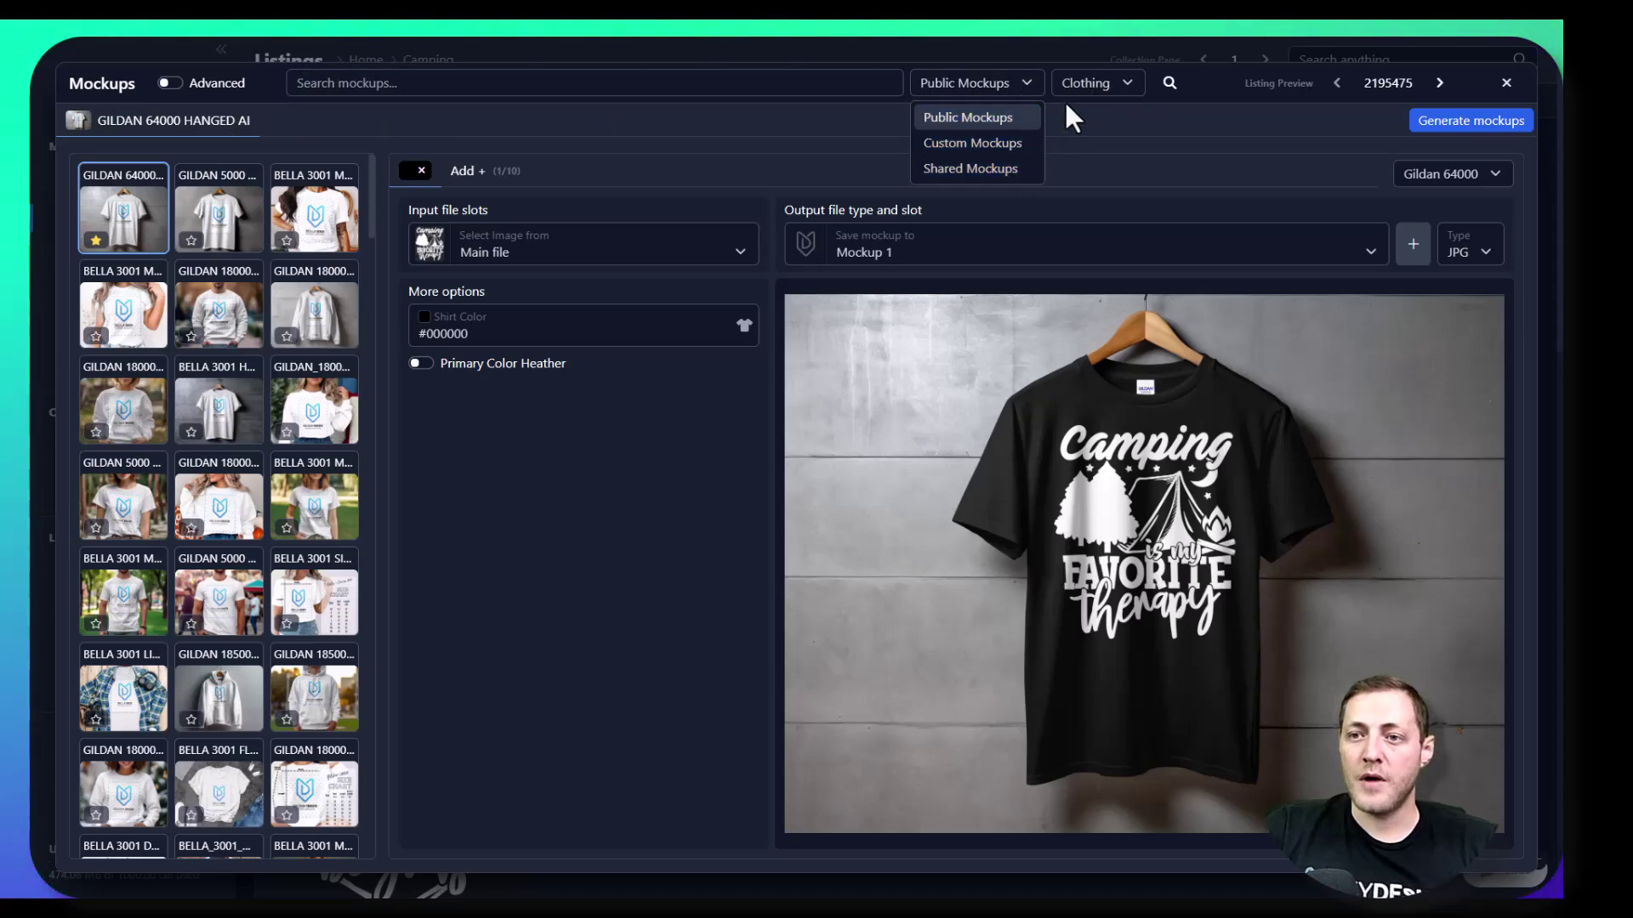
click(1106, 85)
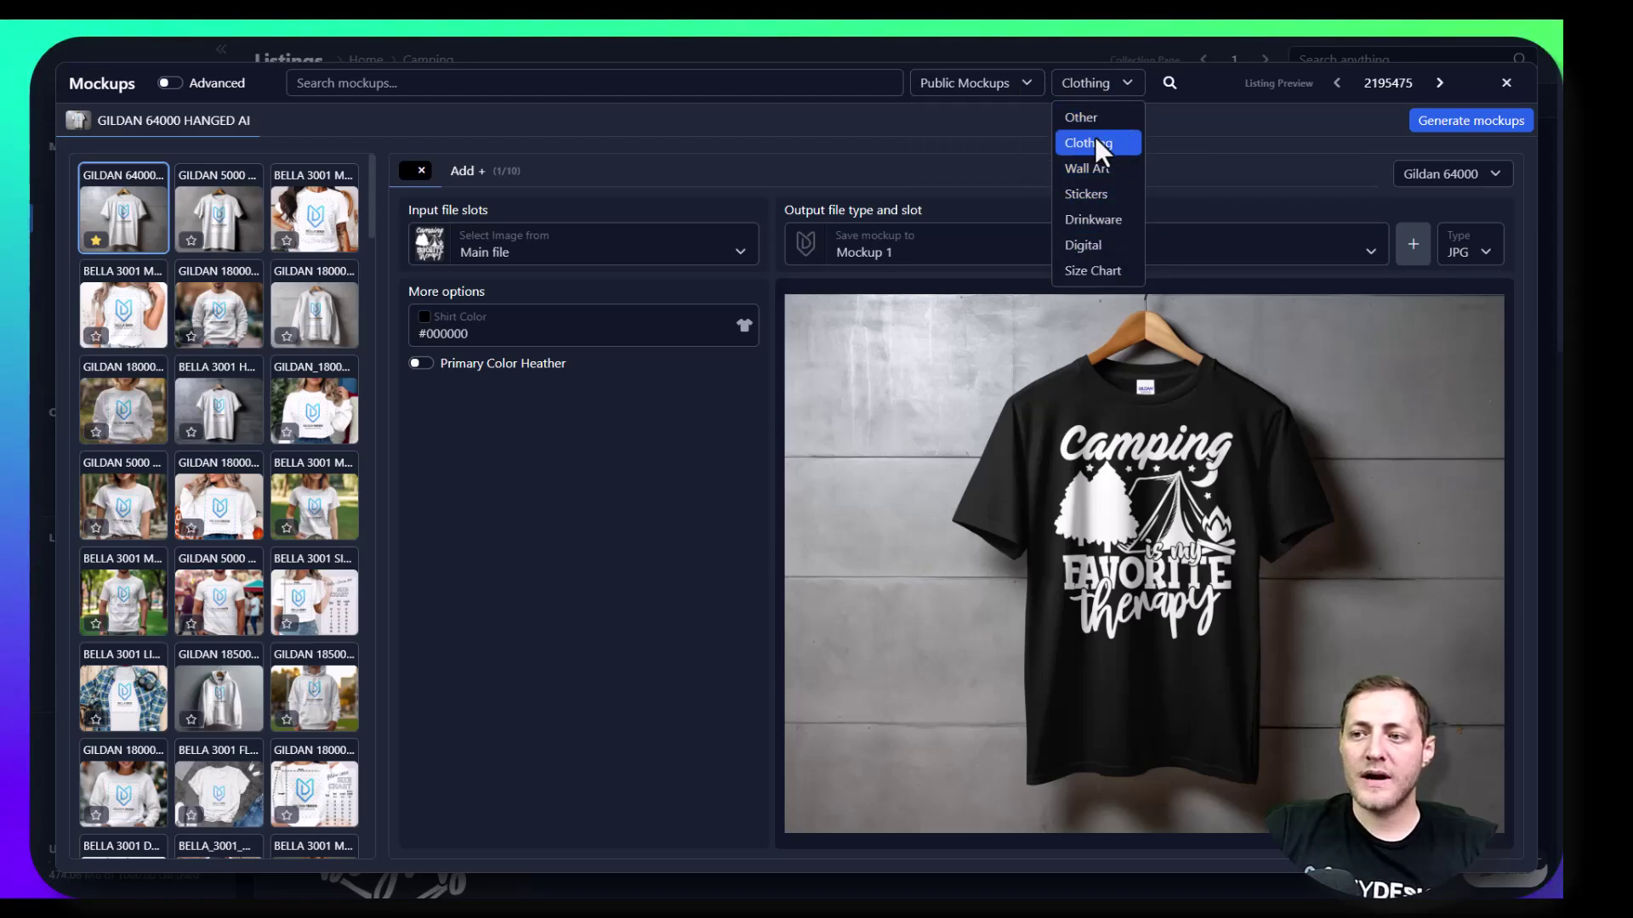
click(1097, 143)
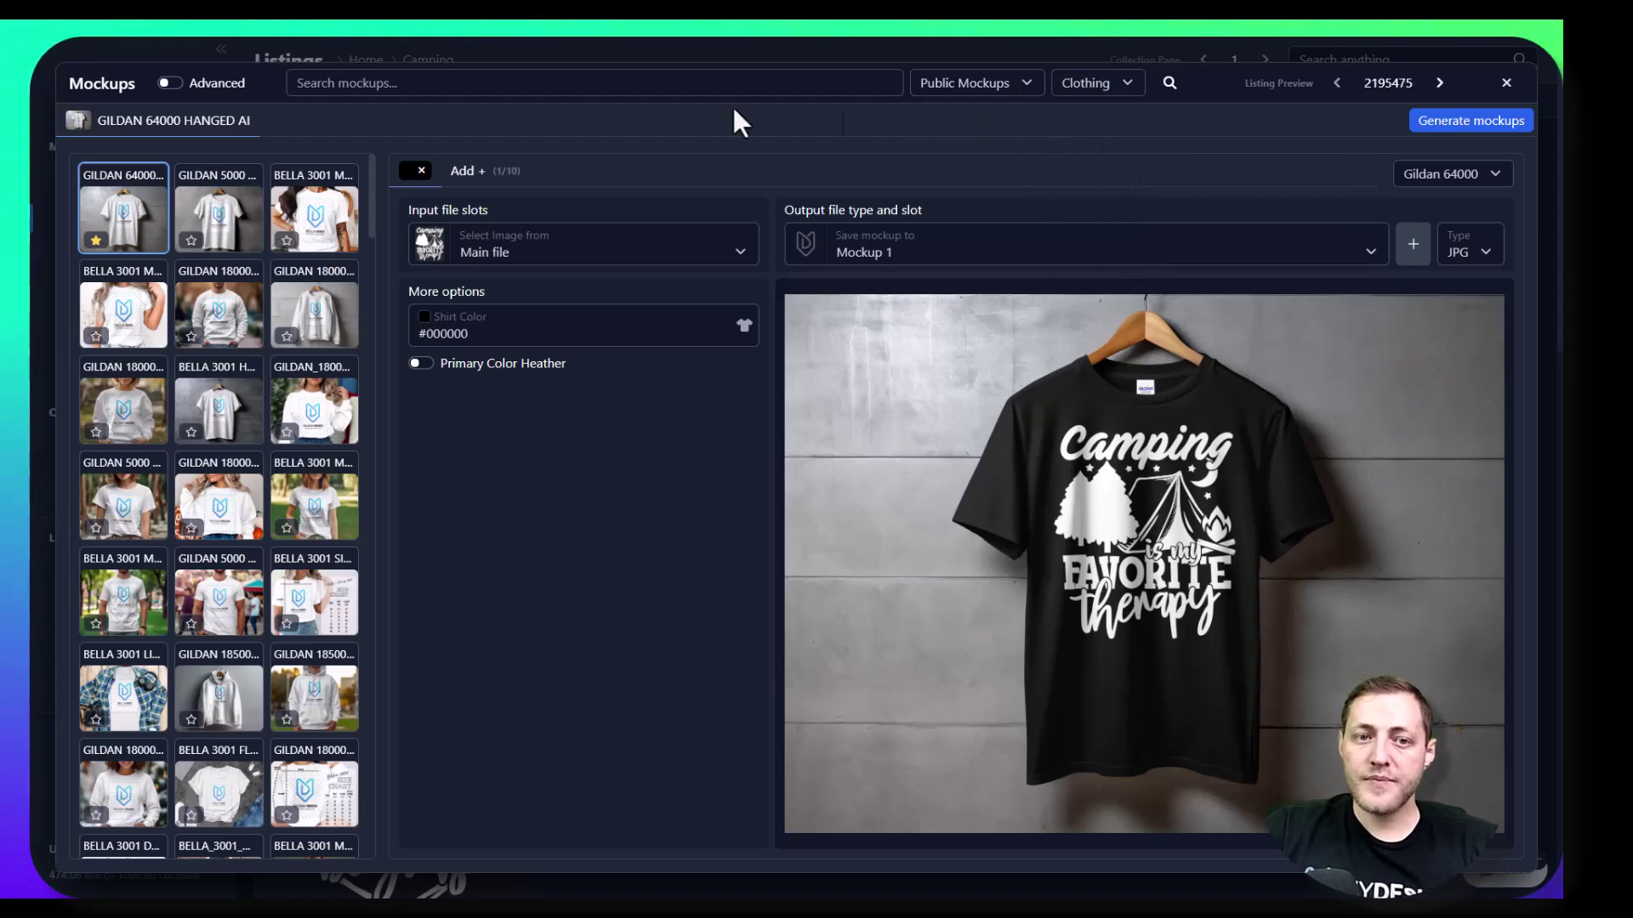
Search the mockup library for '3001' and load the Bella 3001 Model 01 mockup.
click(561, 85)
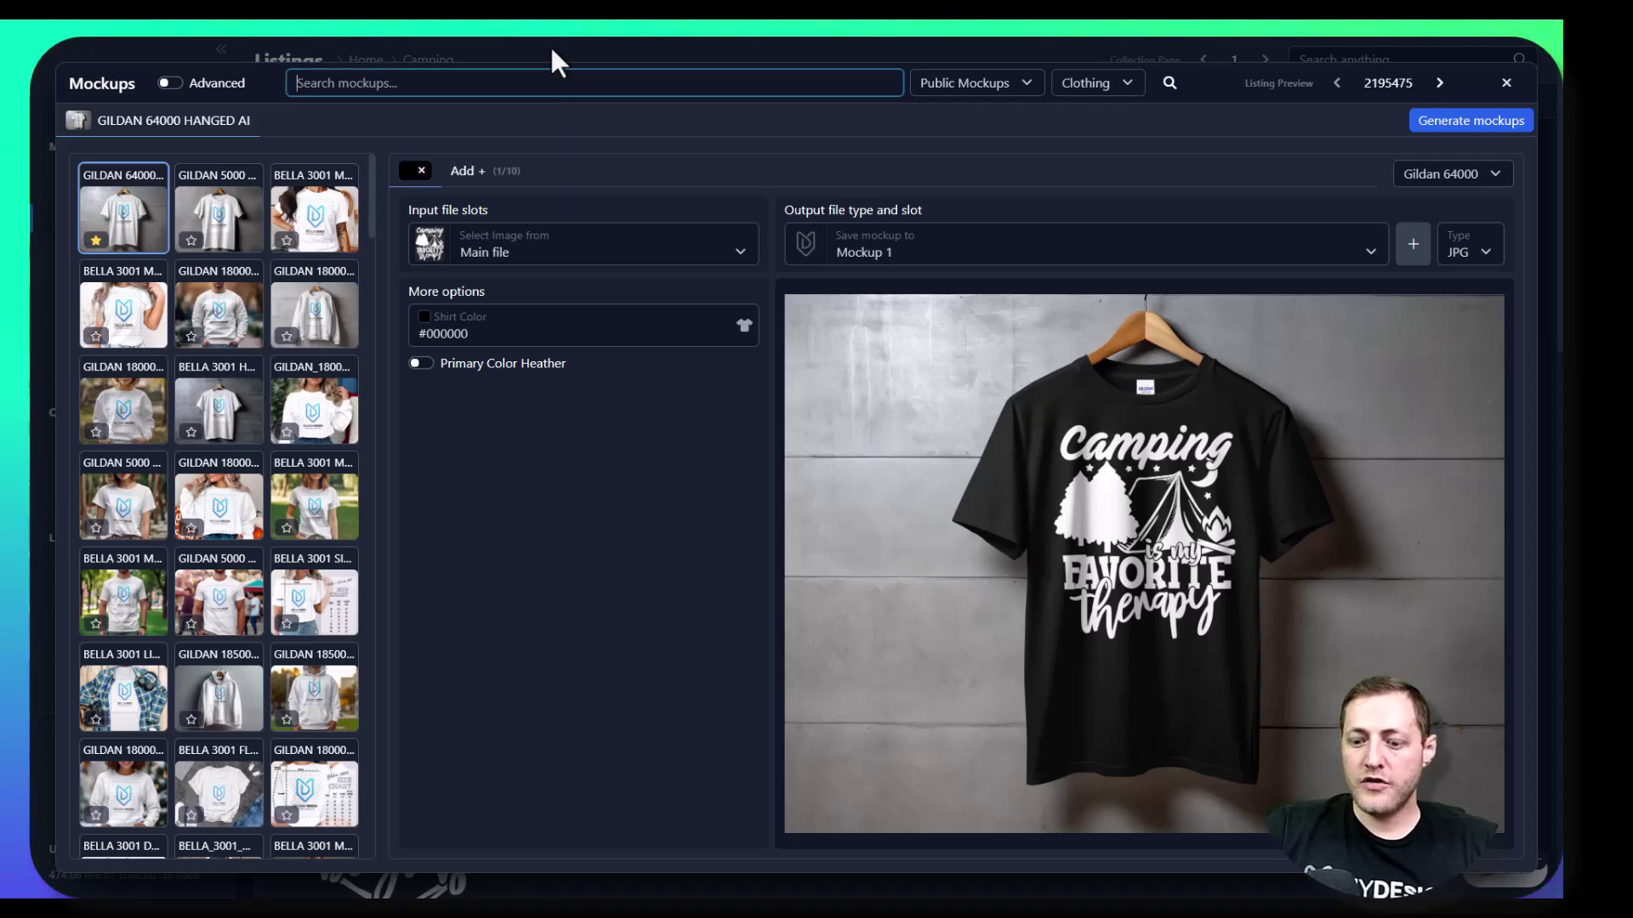
text(3001)
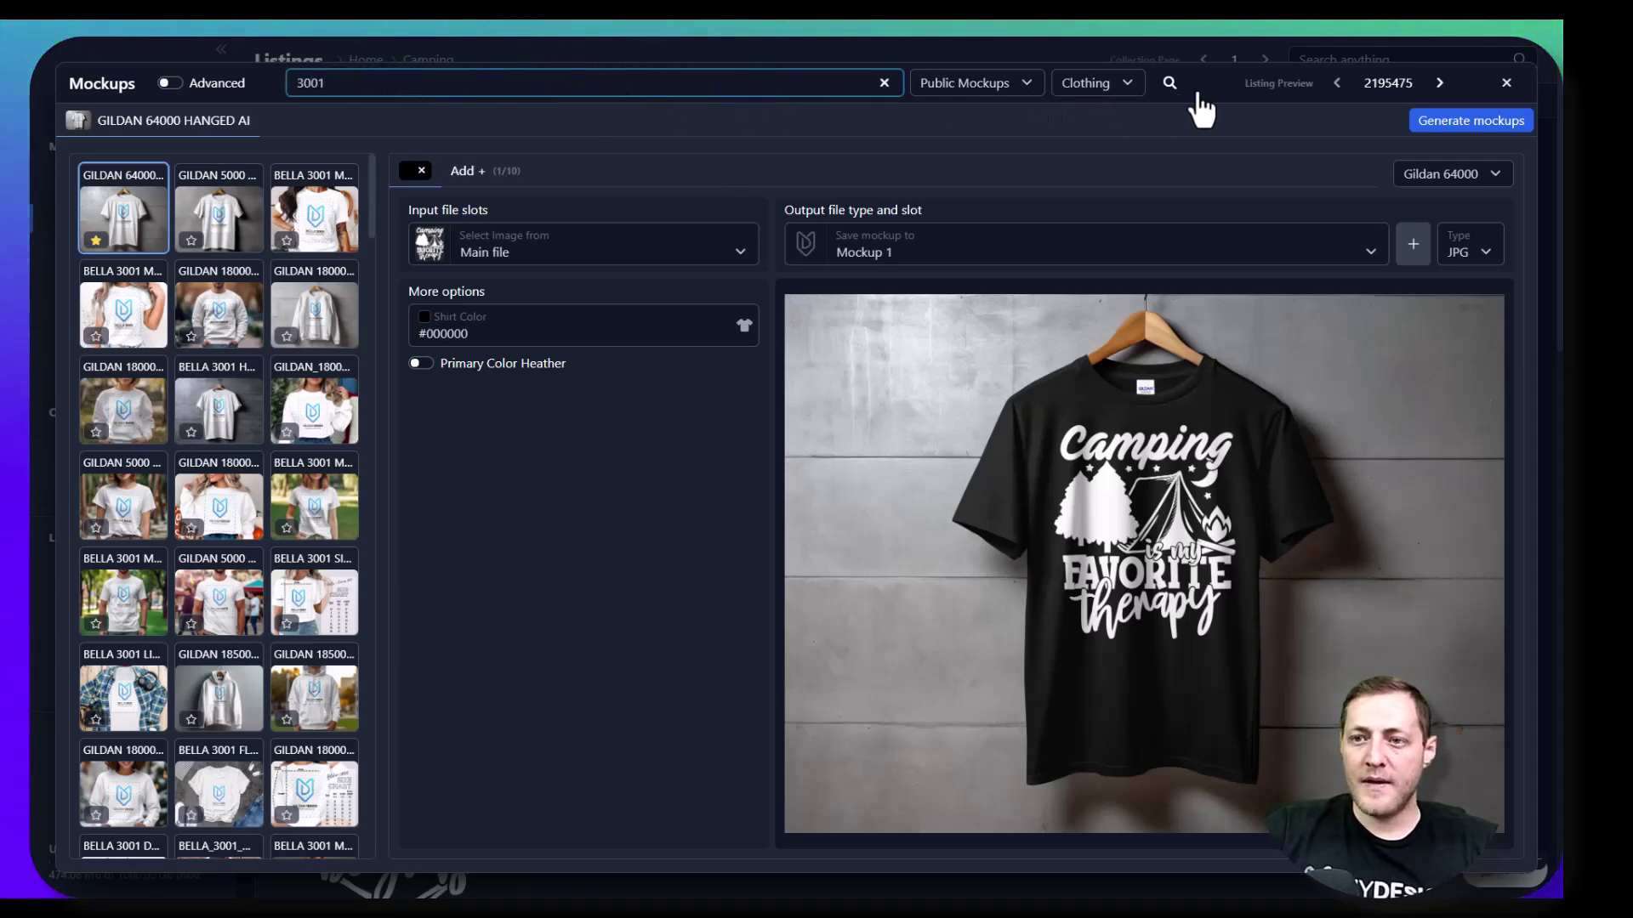
click(1172, 85)
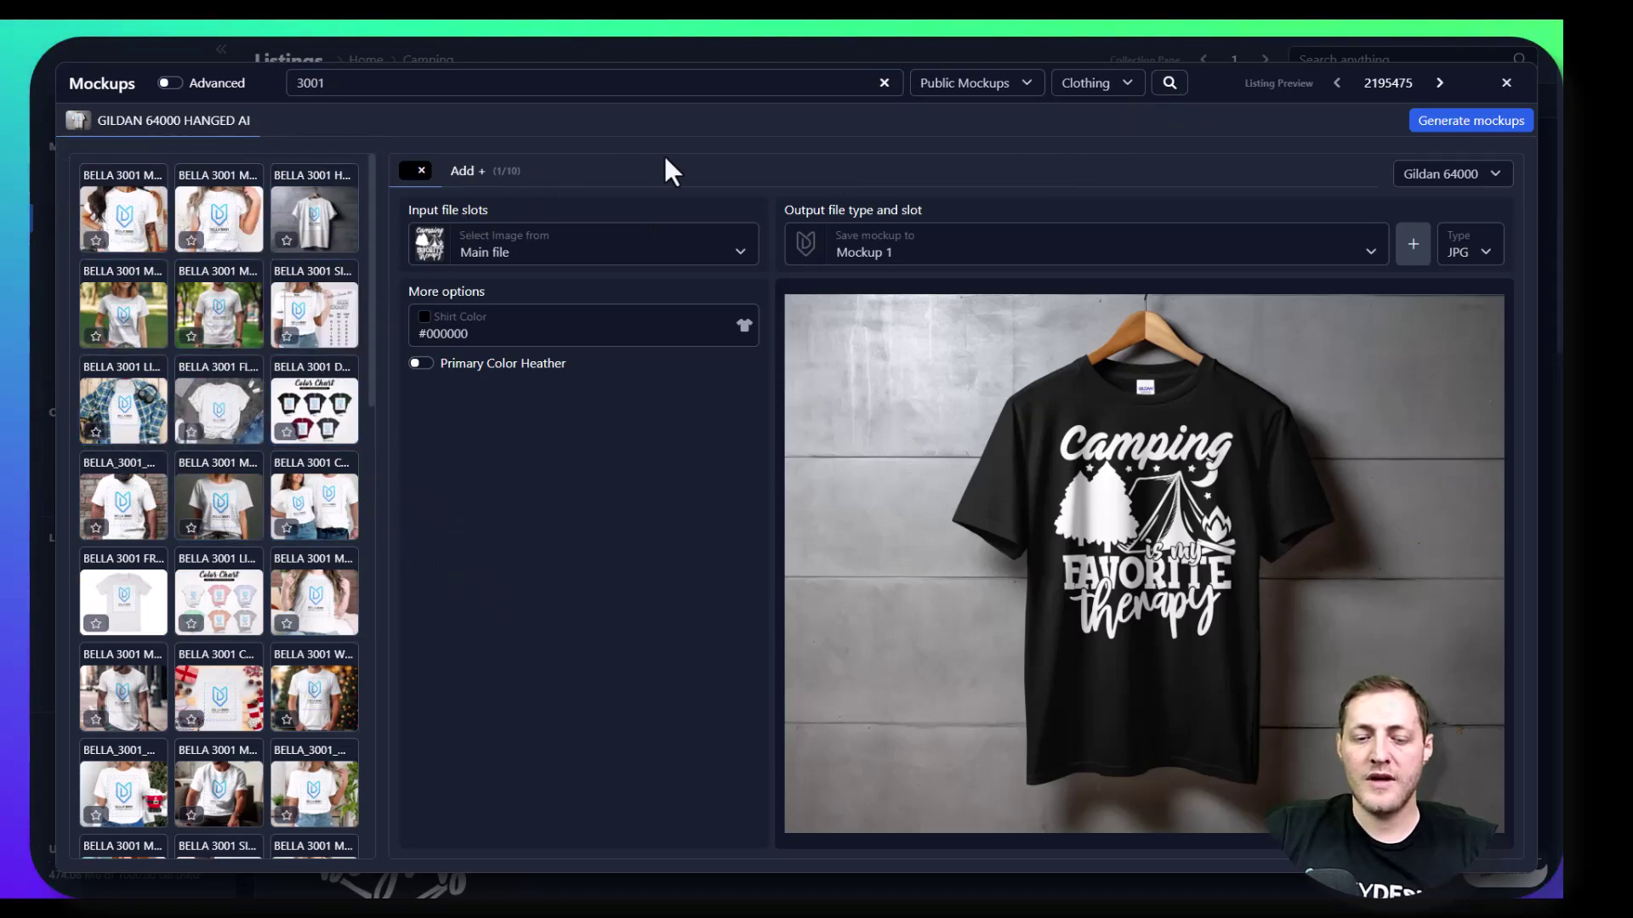
click(124, 219)
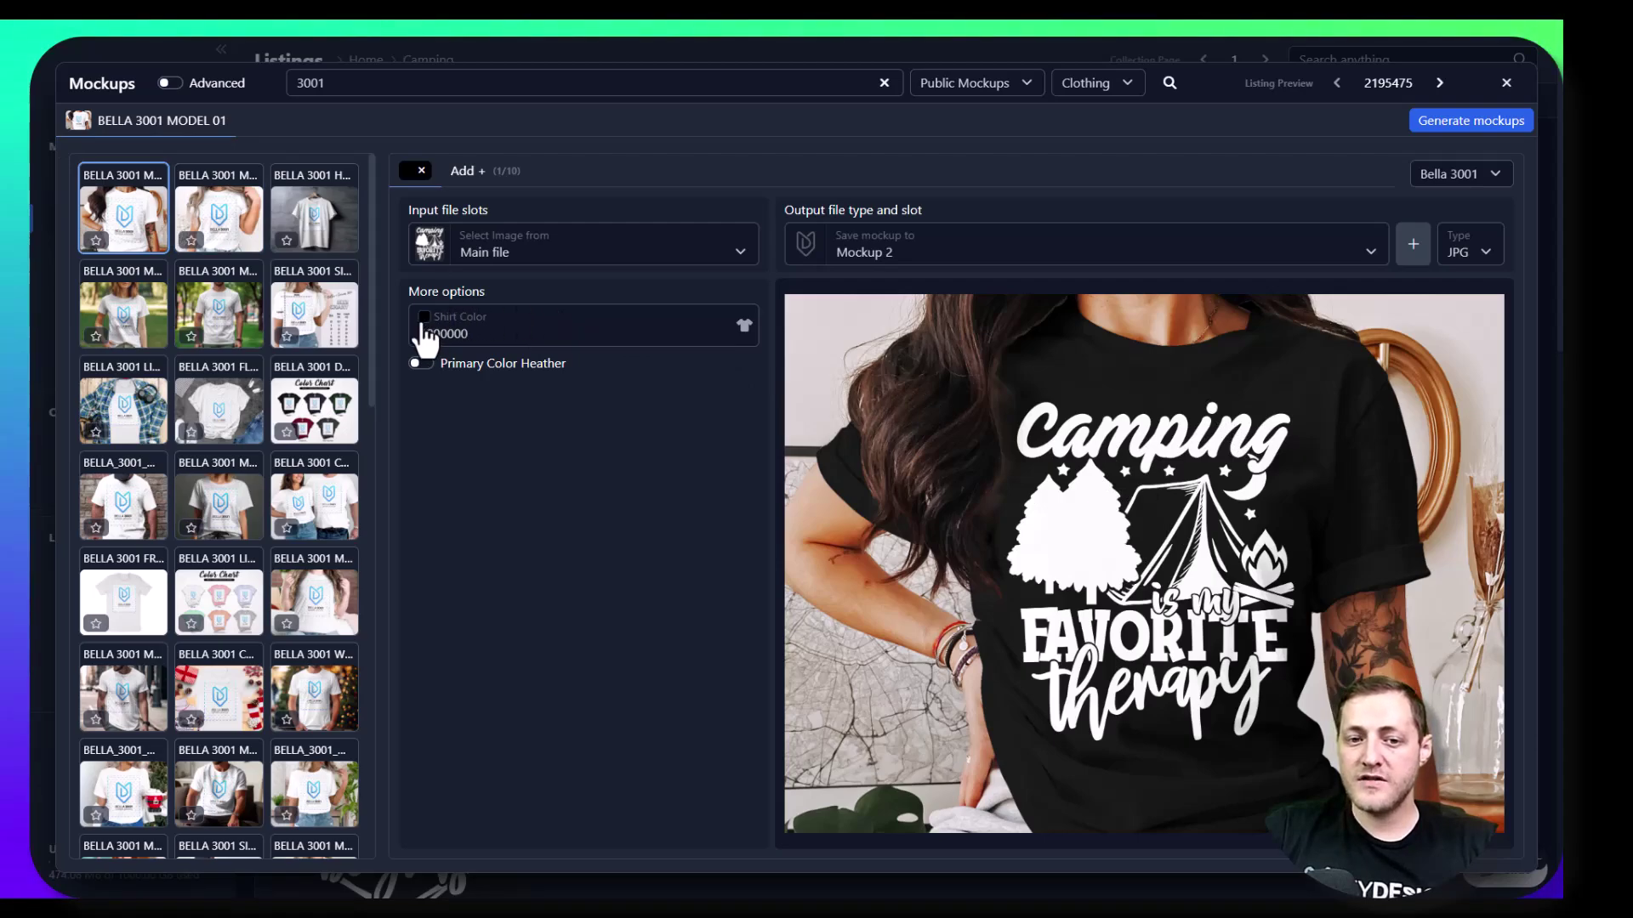
Set the Bella 3001 shirt colour to dark red #901414.
click(423, 327)
click(714, 408)
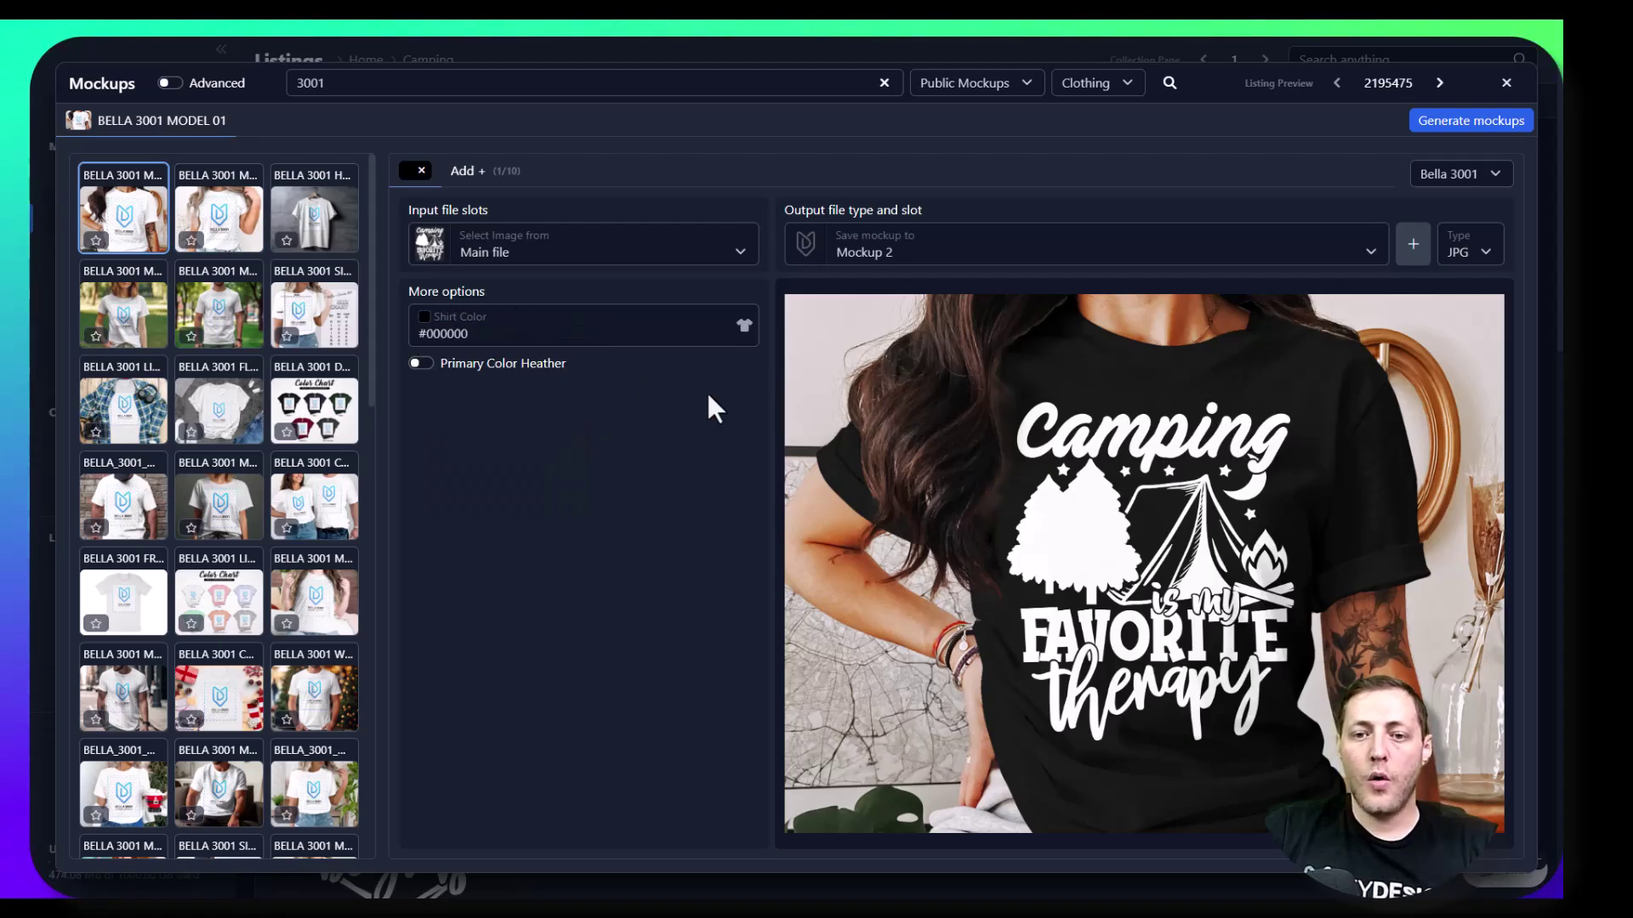
click(745, 332)
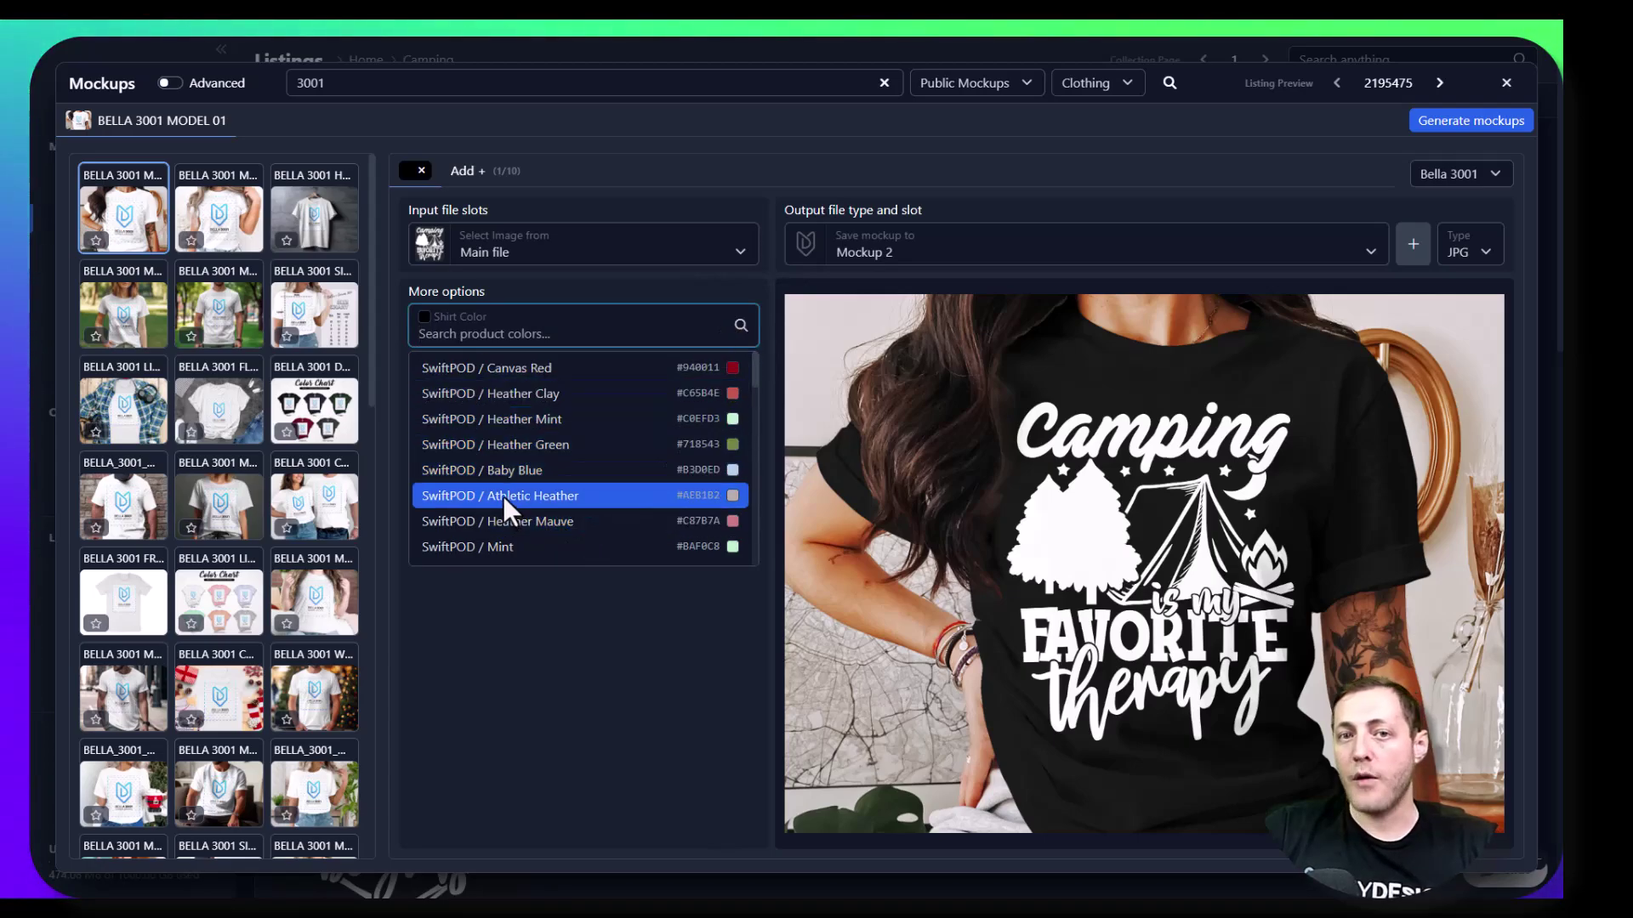
key(Escape)
click(428, 321)
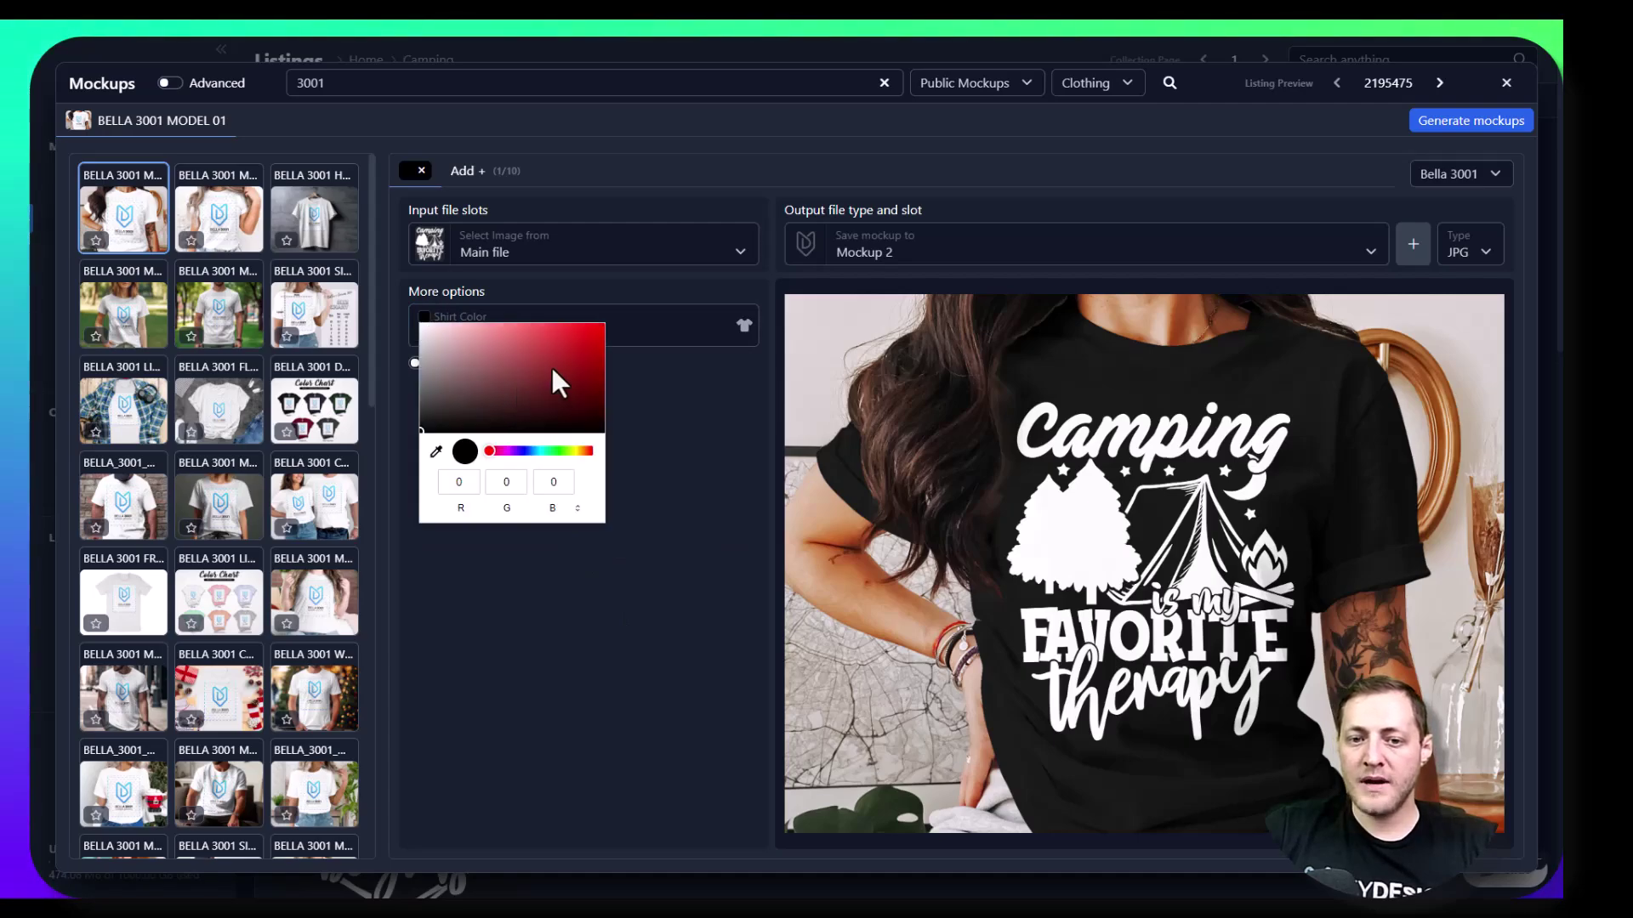
click(594, 336)
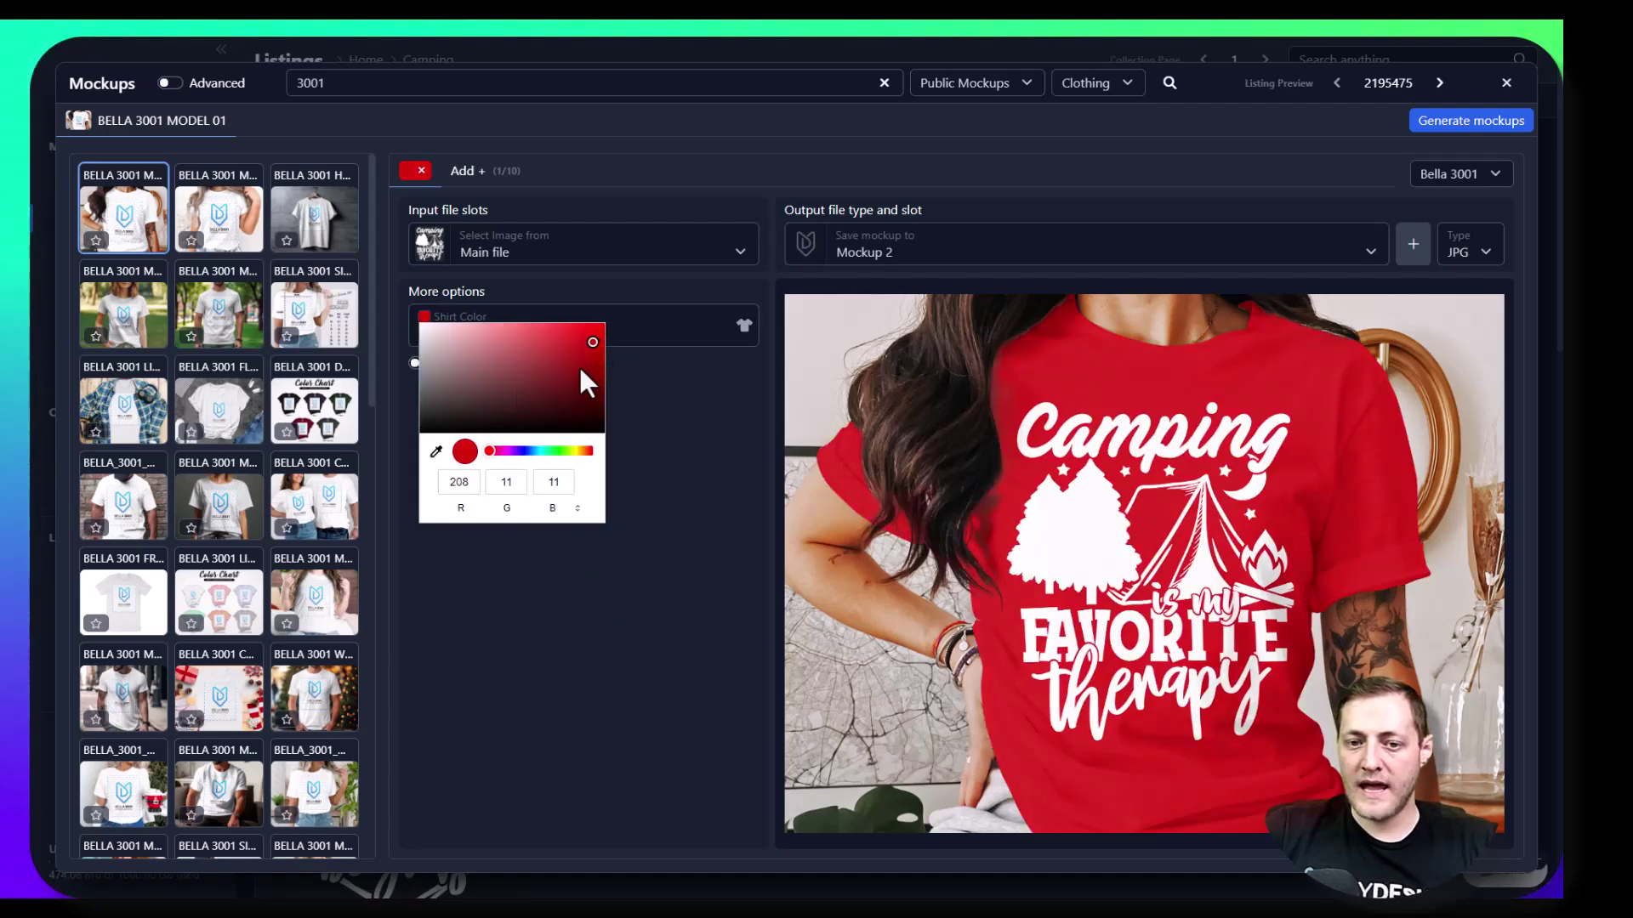
drag(579, 380, 578, 374)
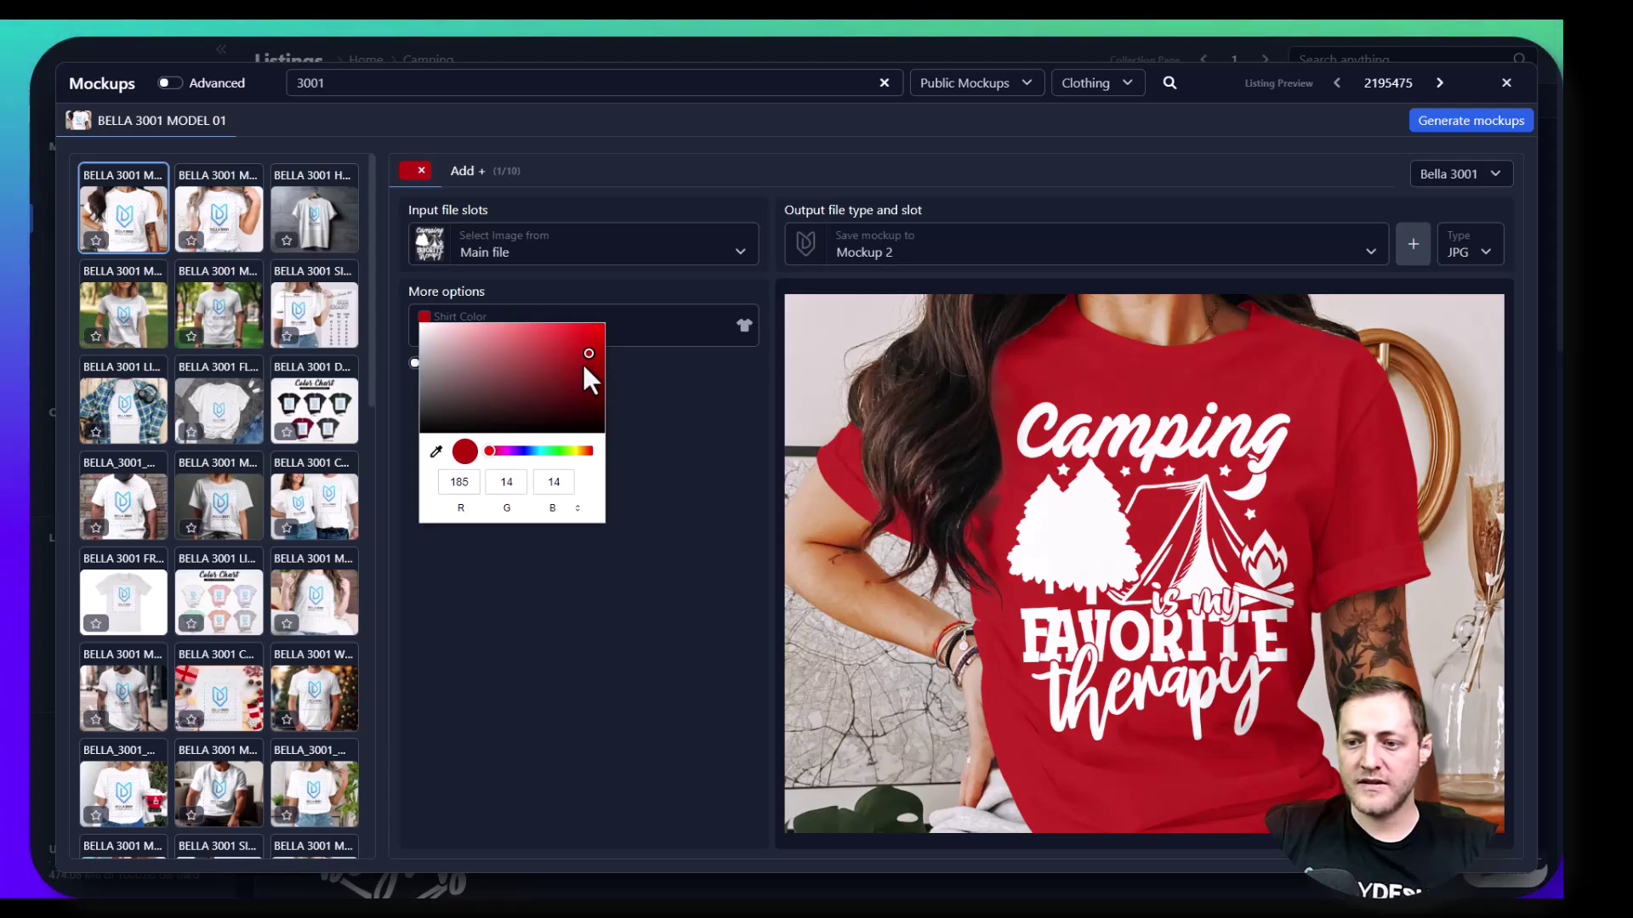
click(770, 394)
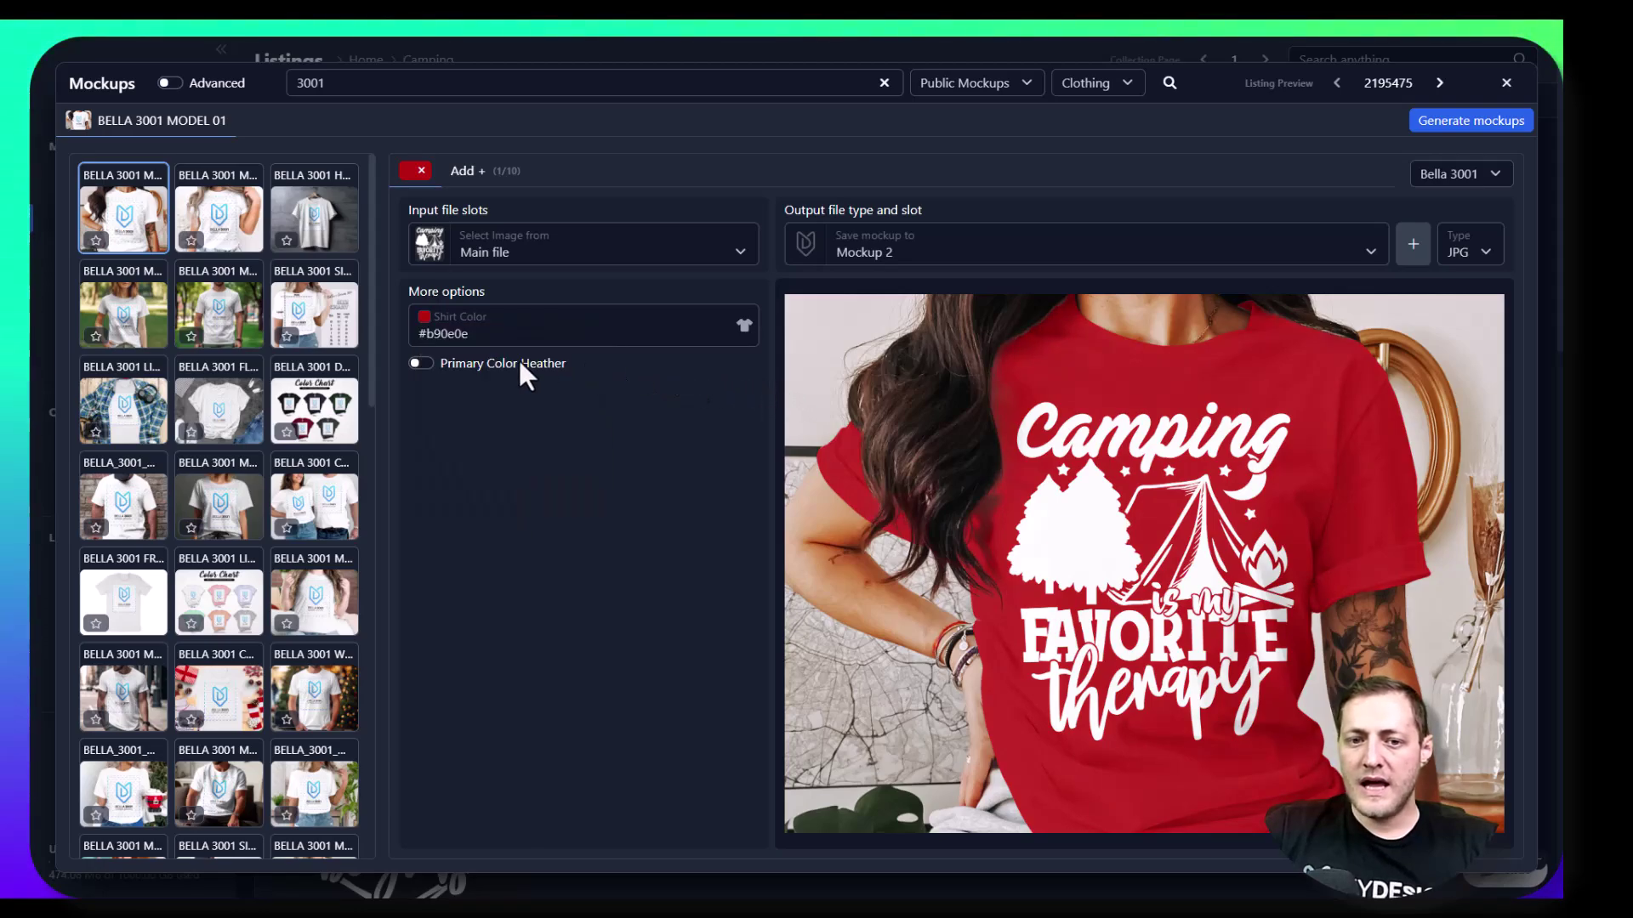
Turn on Primary Color Heather for the red shirt and enable Advanced multi-mockup mode.
click(419, 363)
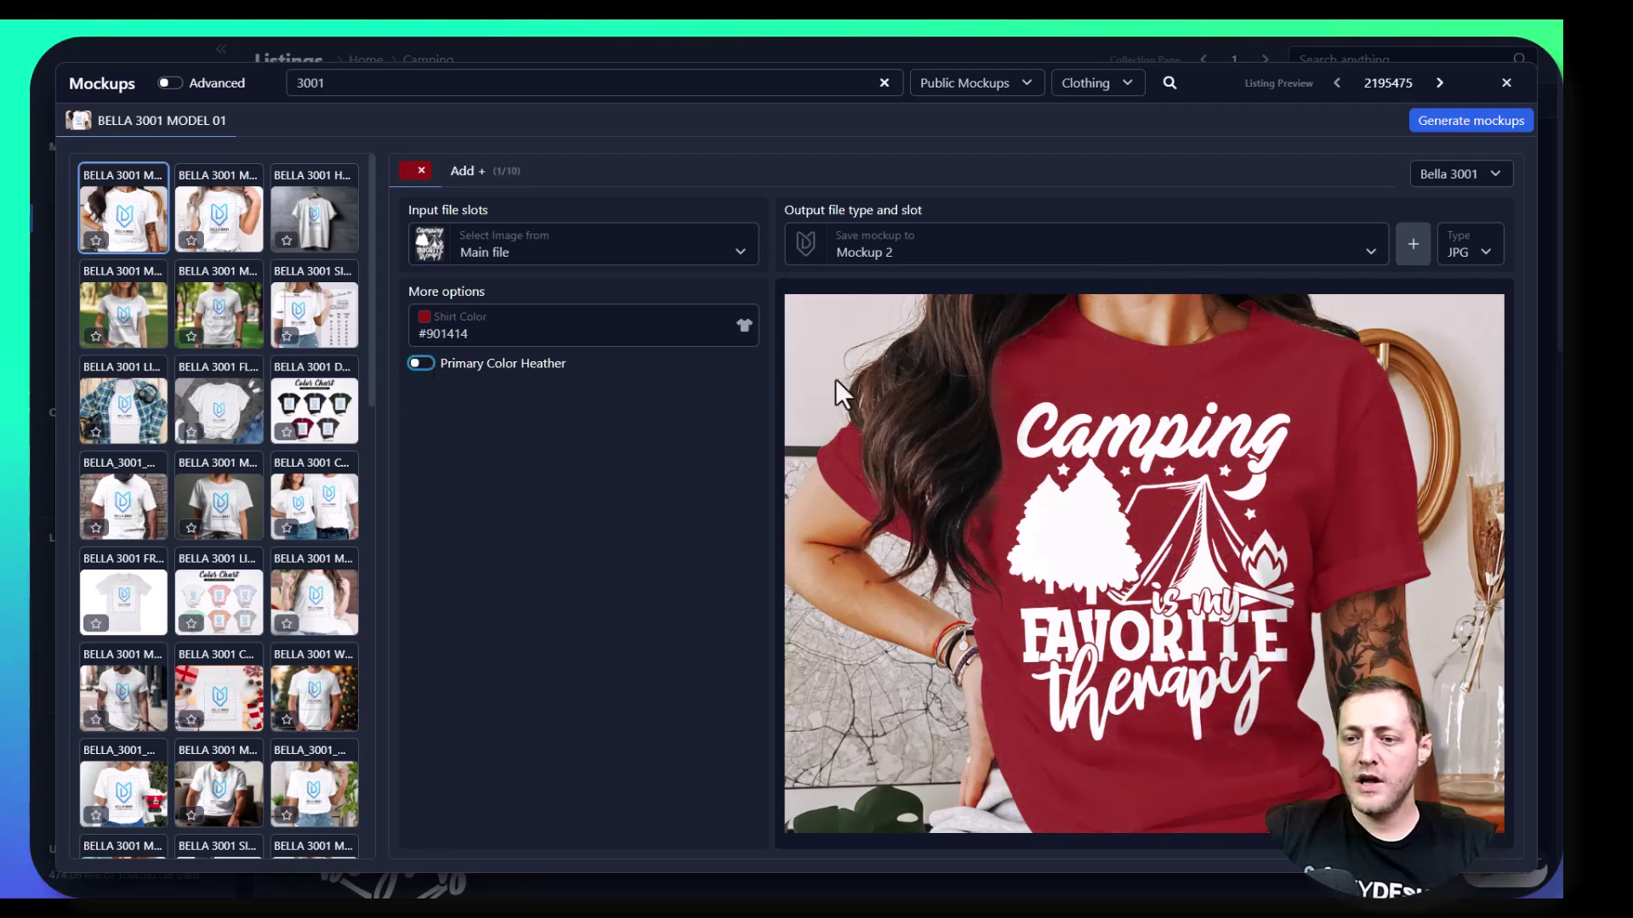
click(420, 366)
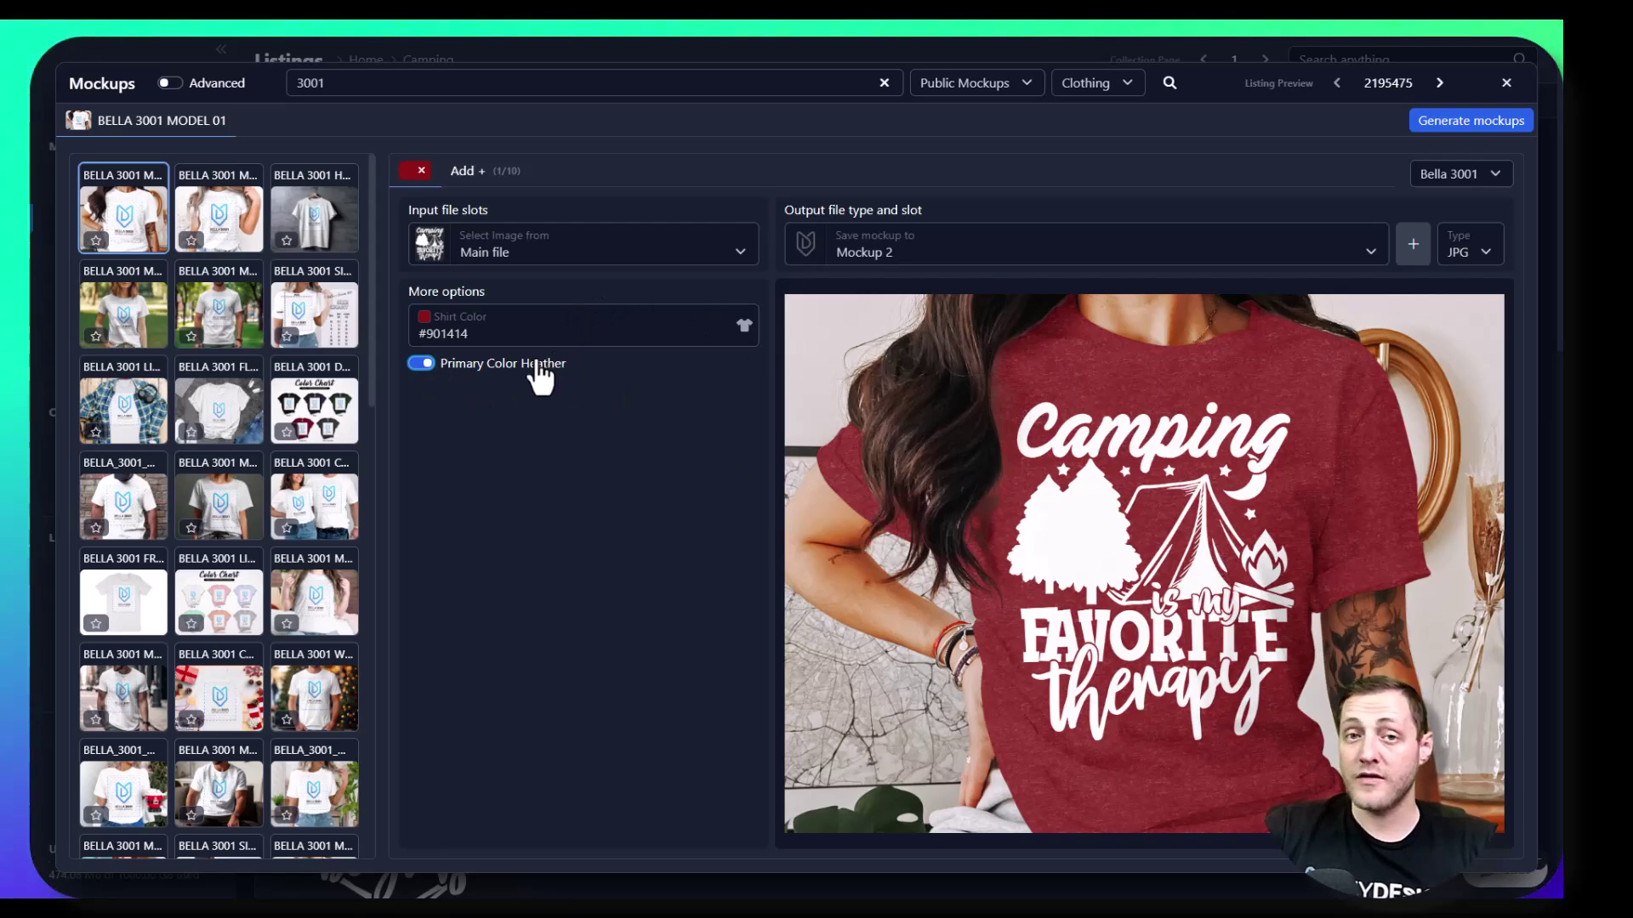
click(426, 363)
click(423, 365)
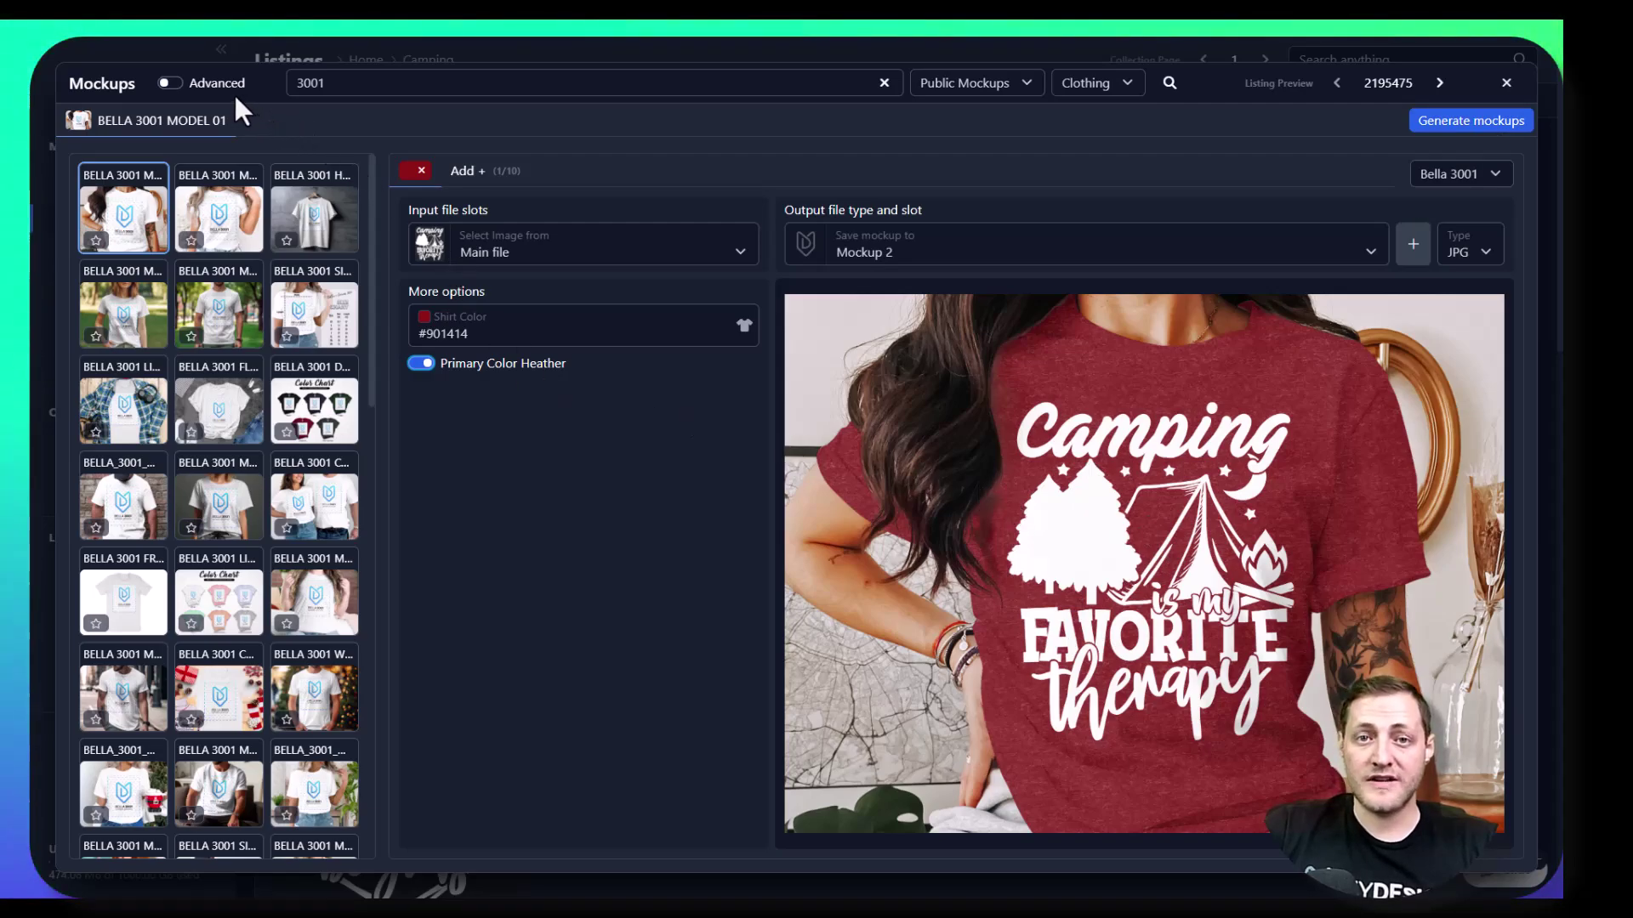
click(170, 83)
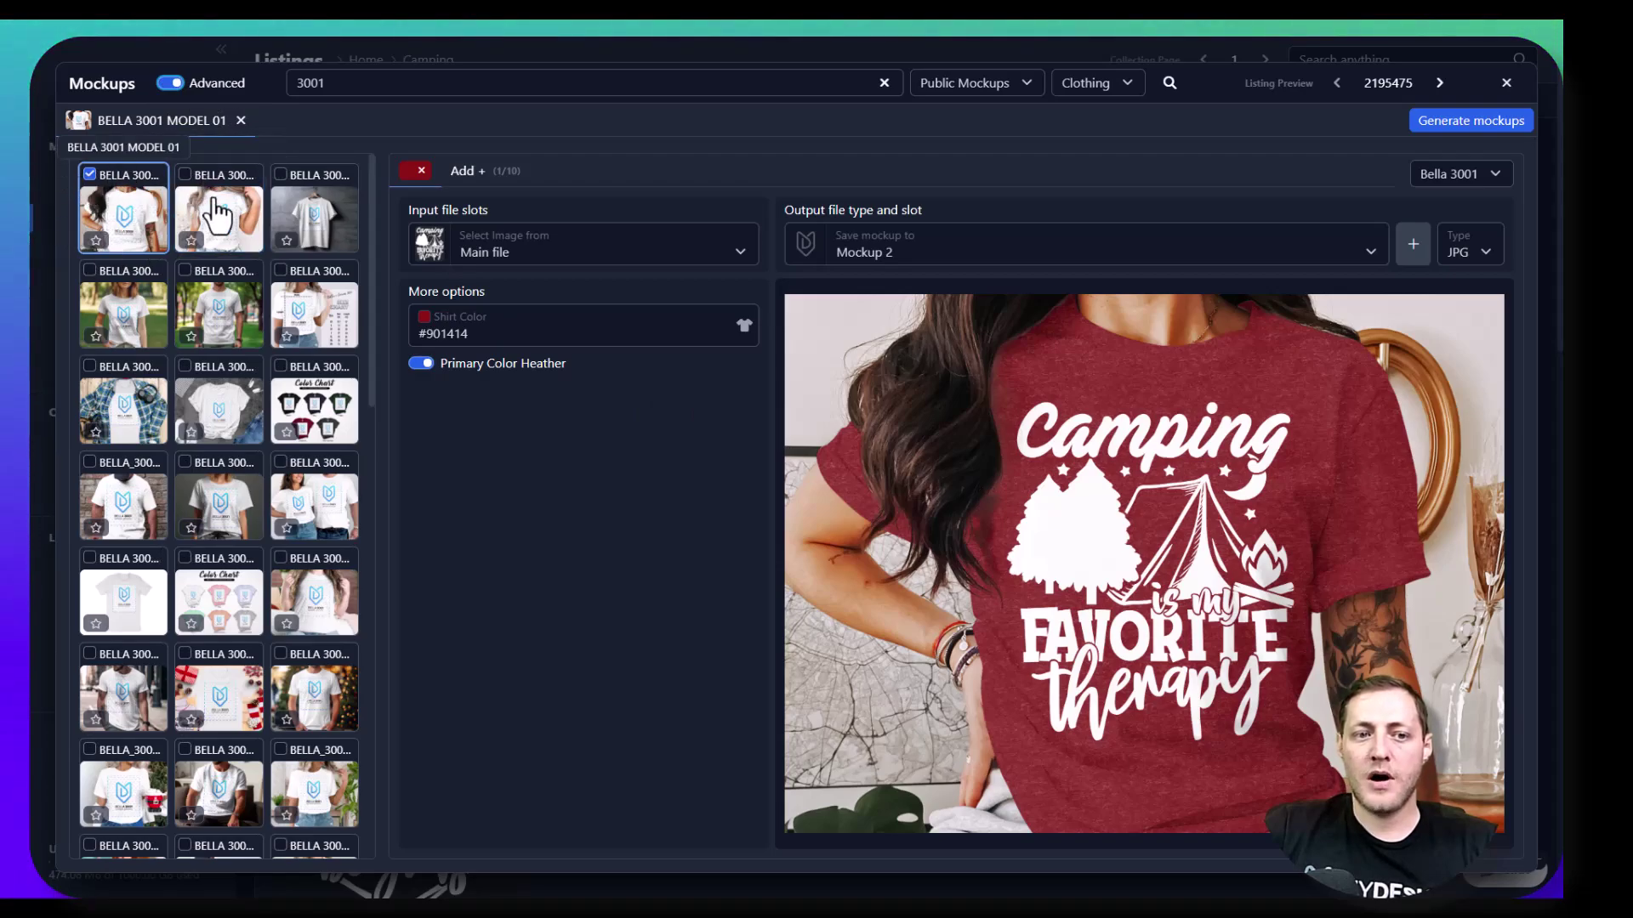
Queue the Bella 3001 Model 04, Hanged AI and Dark Color Chart mockups.
click(219, 213)
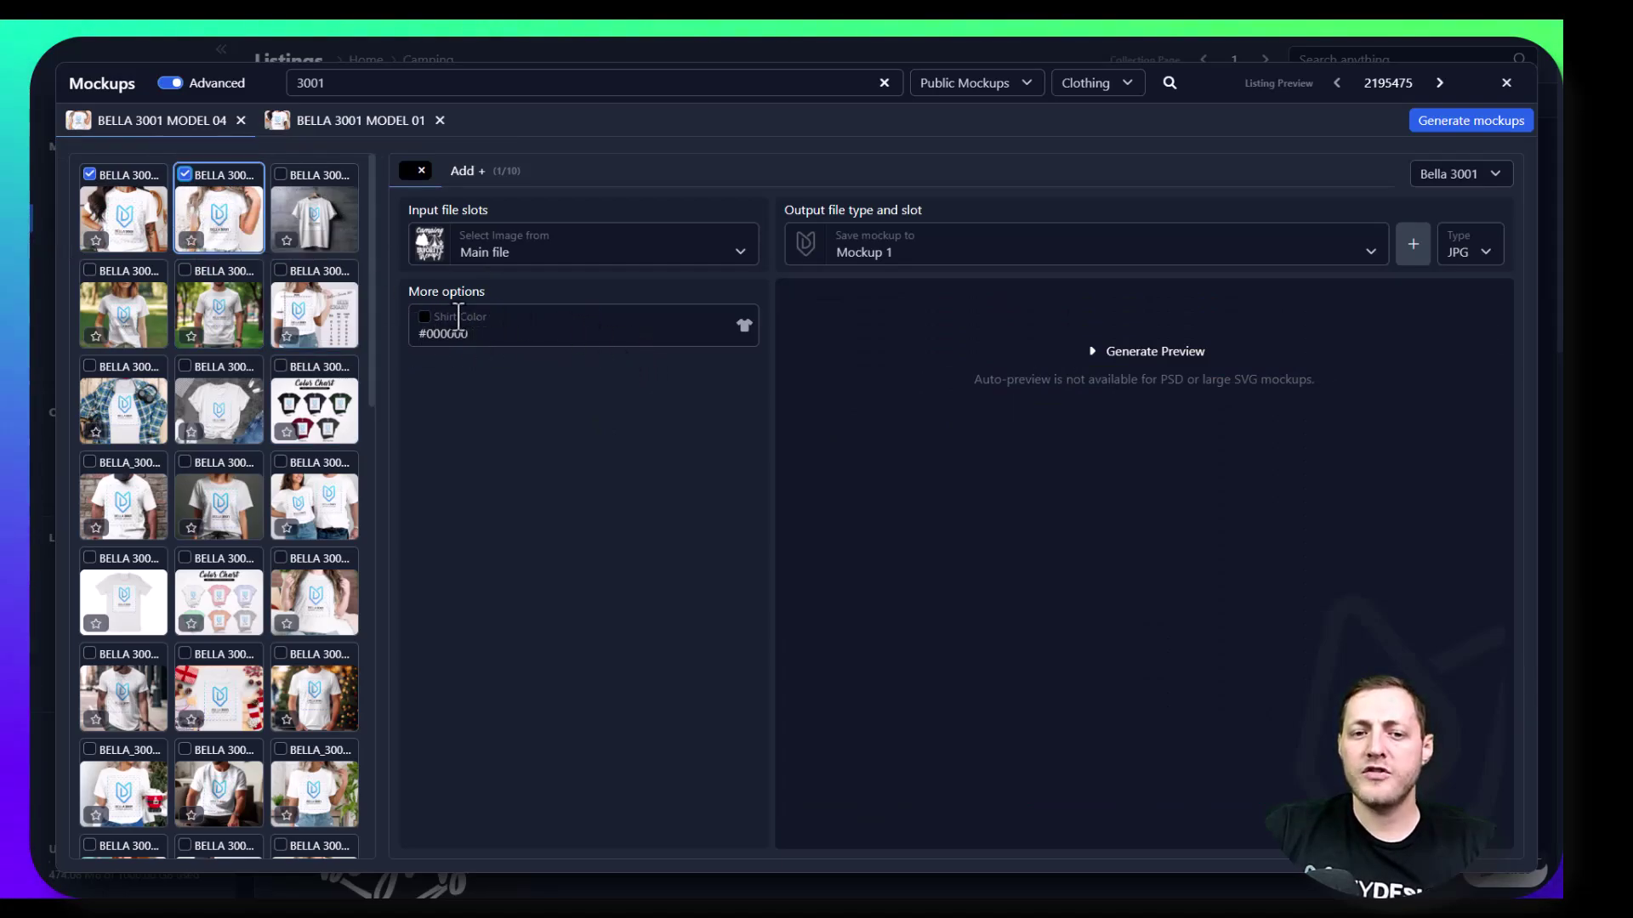
click(287, 180)
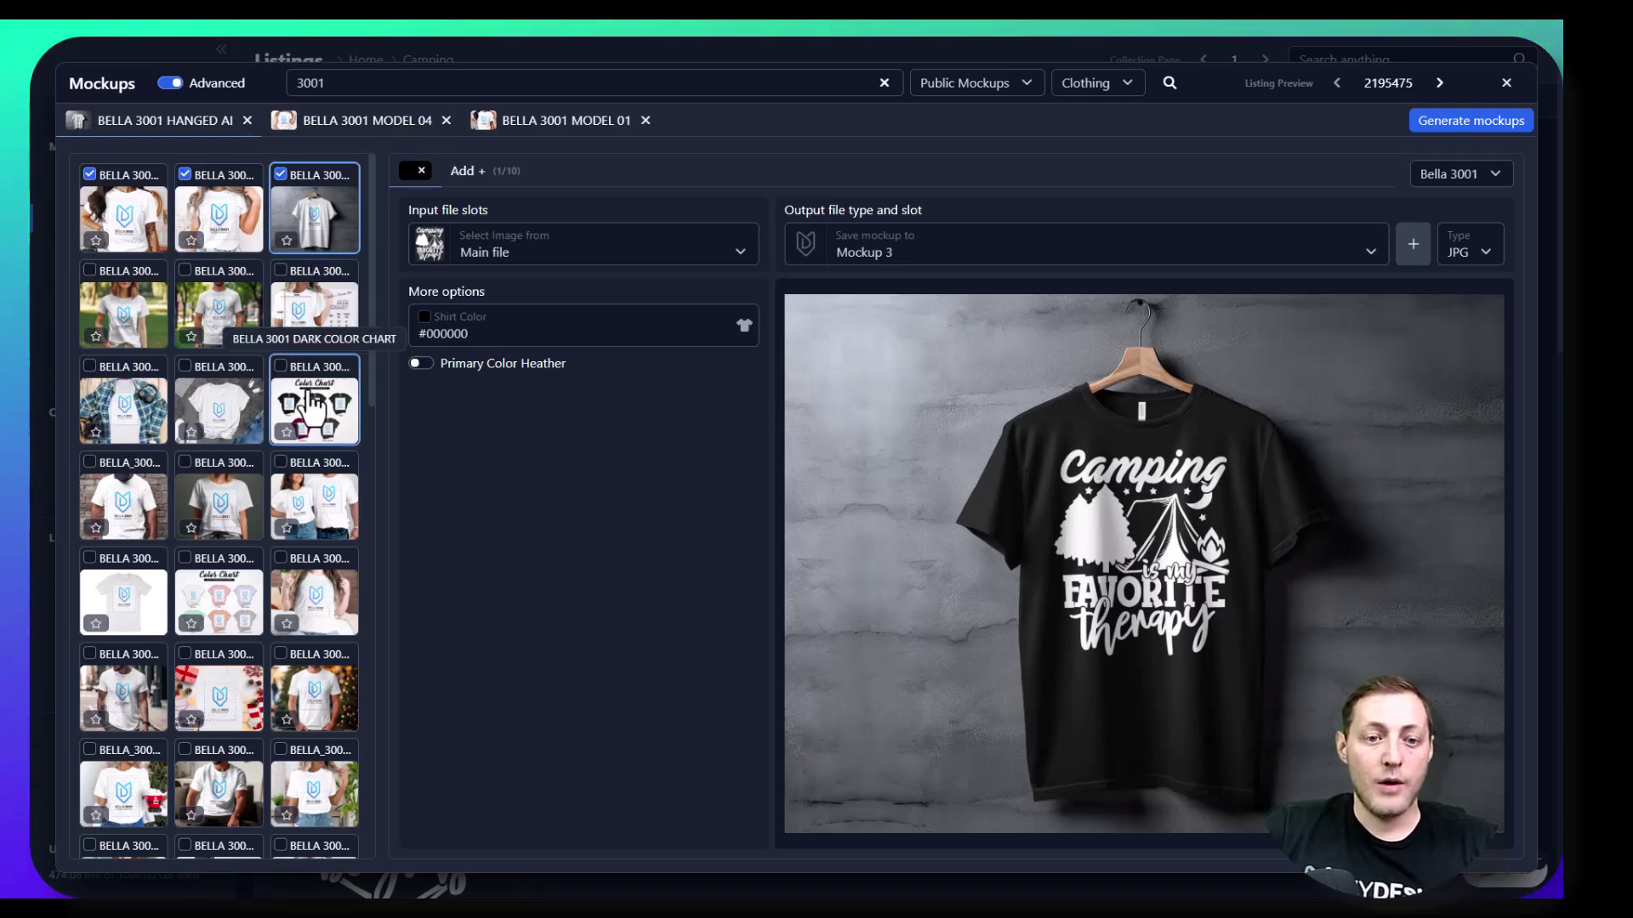
click(311, 404)
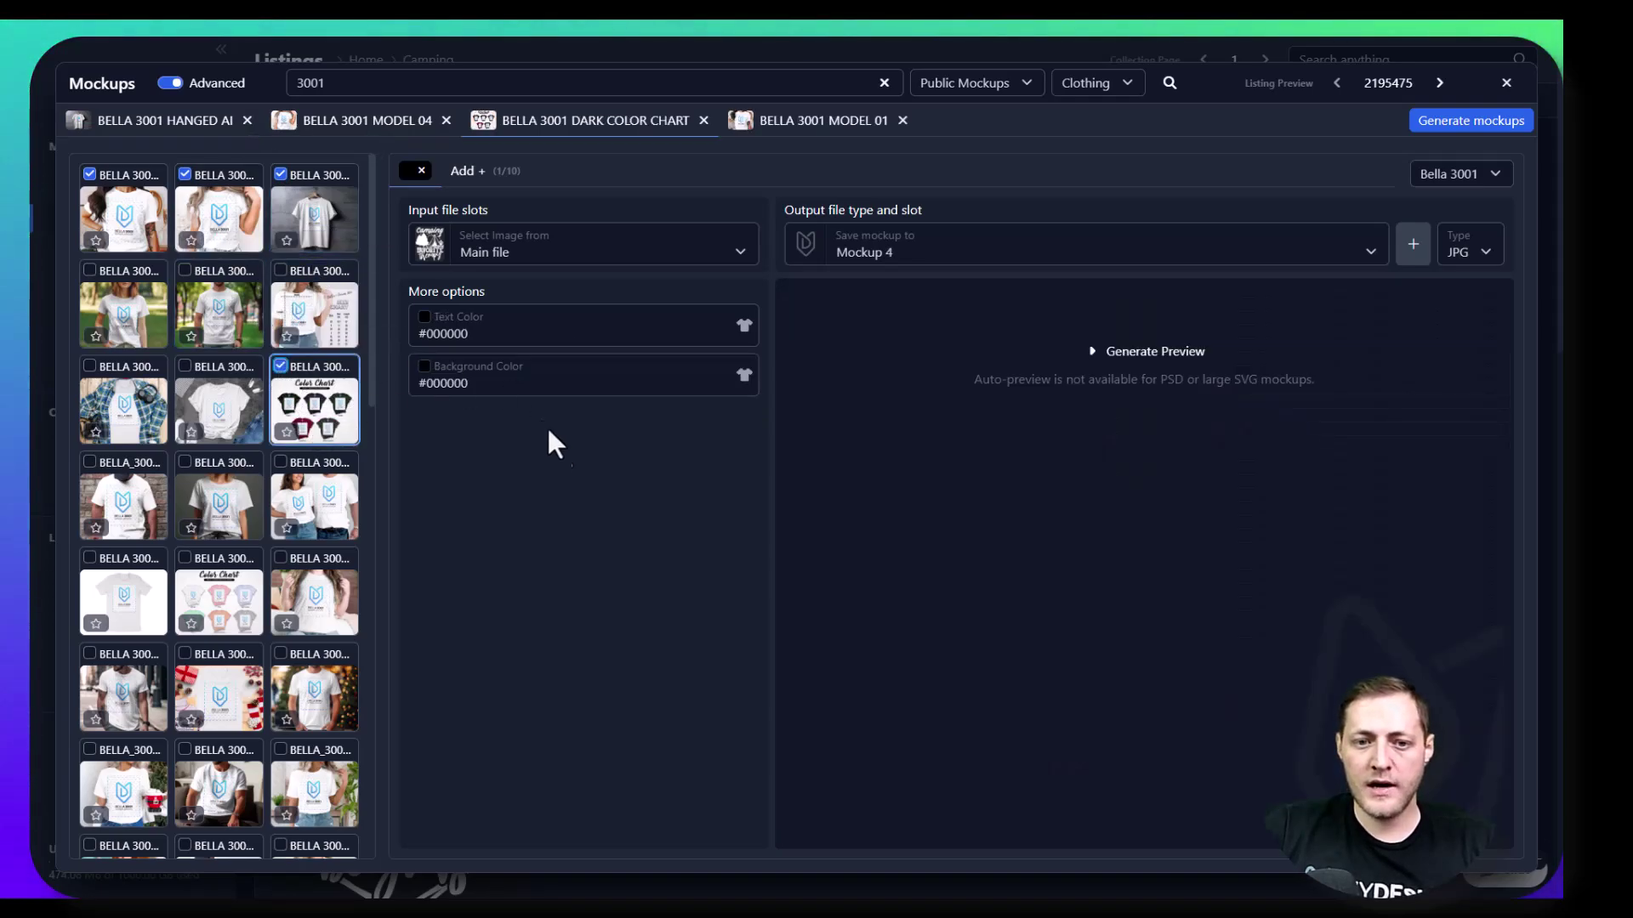
Make the colour chart text white #ffffff, regenerate its preview, and queue Bella_3001_Model 02.
click(1178, 353)
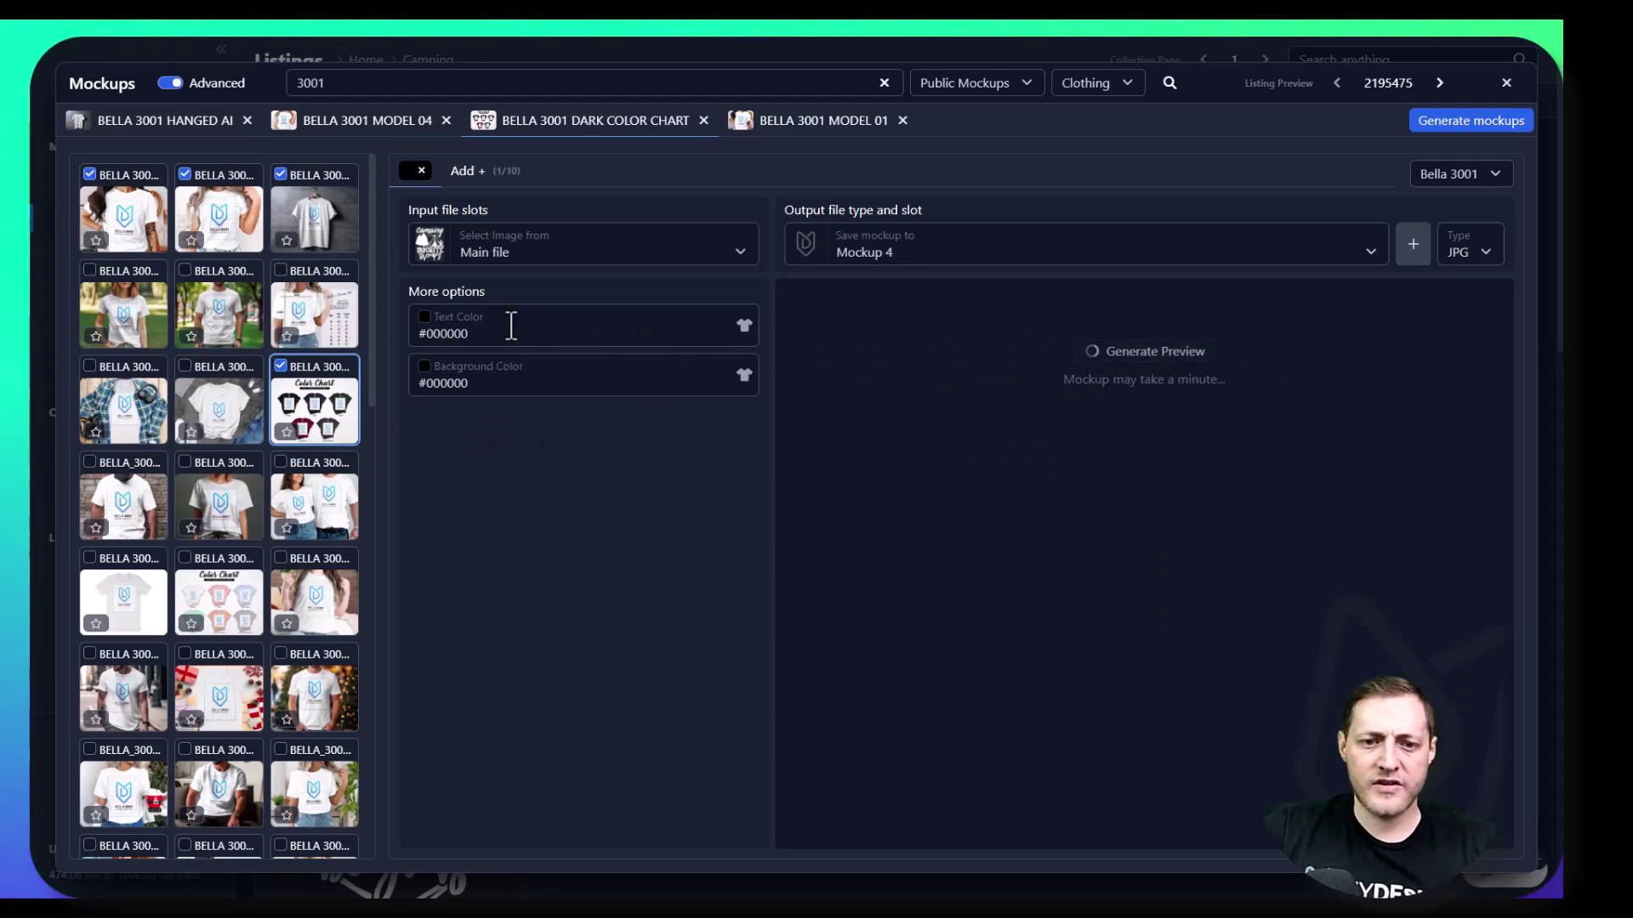
click(426, 325)
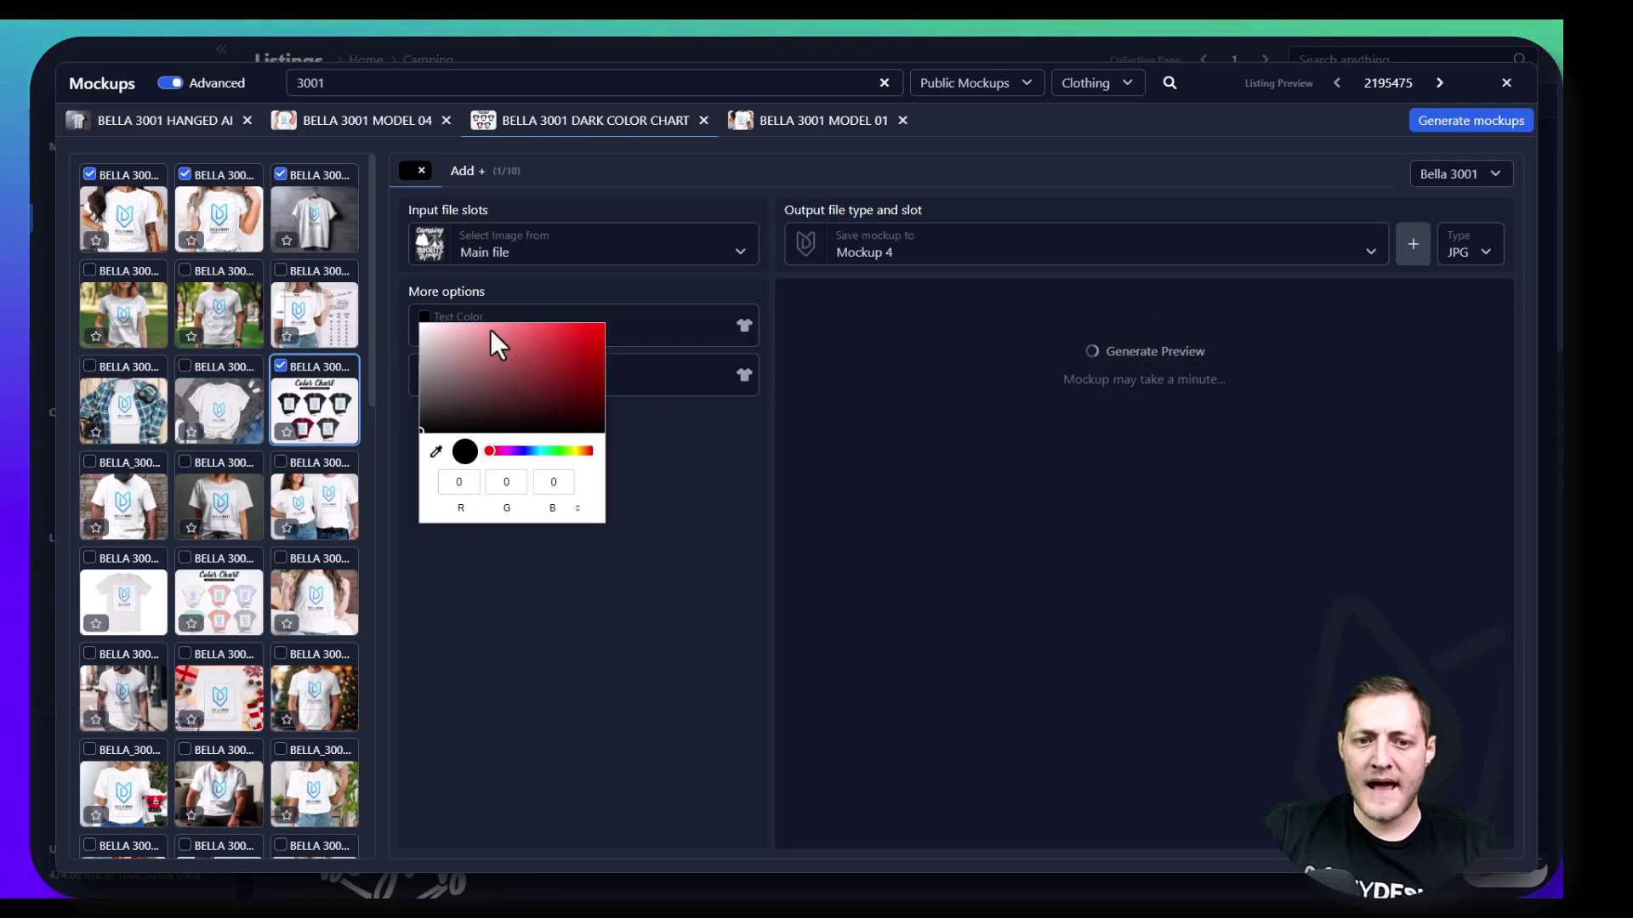
drag(496, 339, 420, 328)
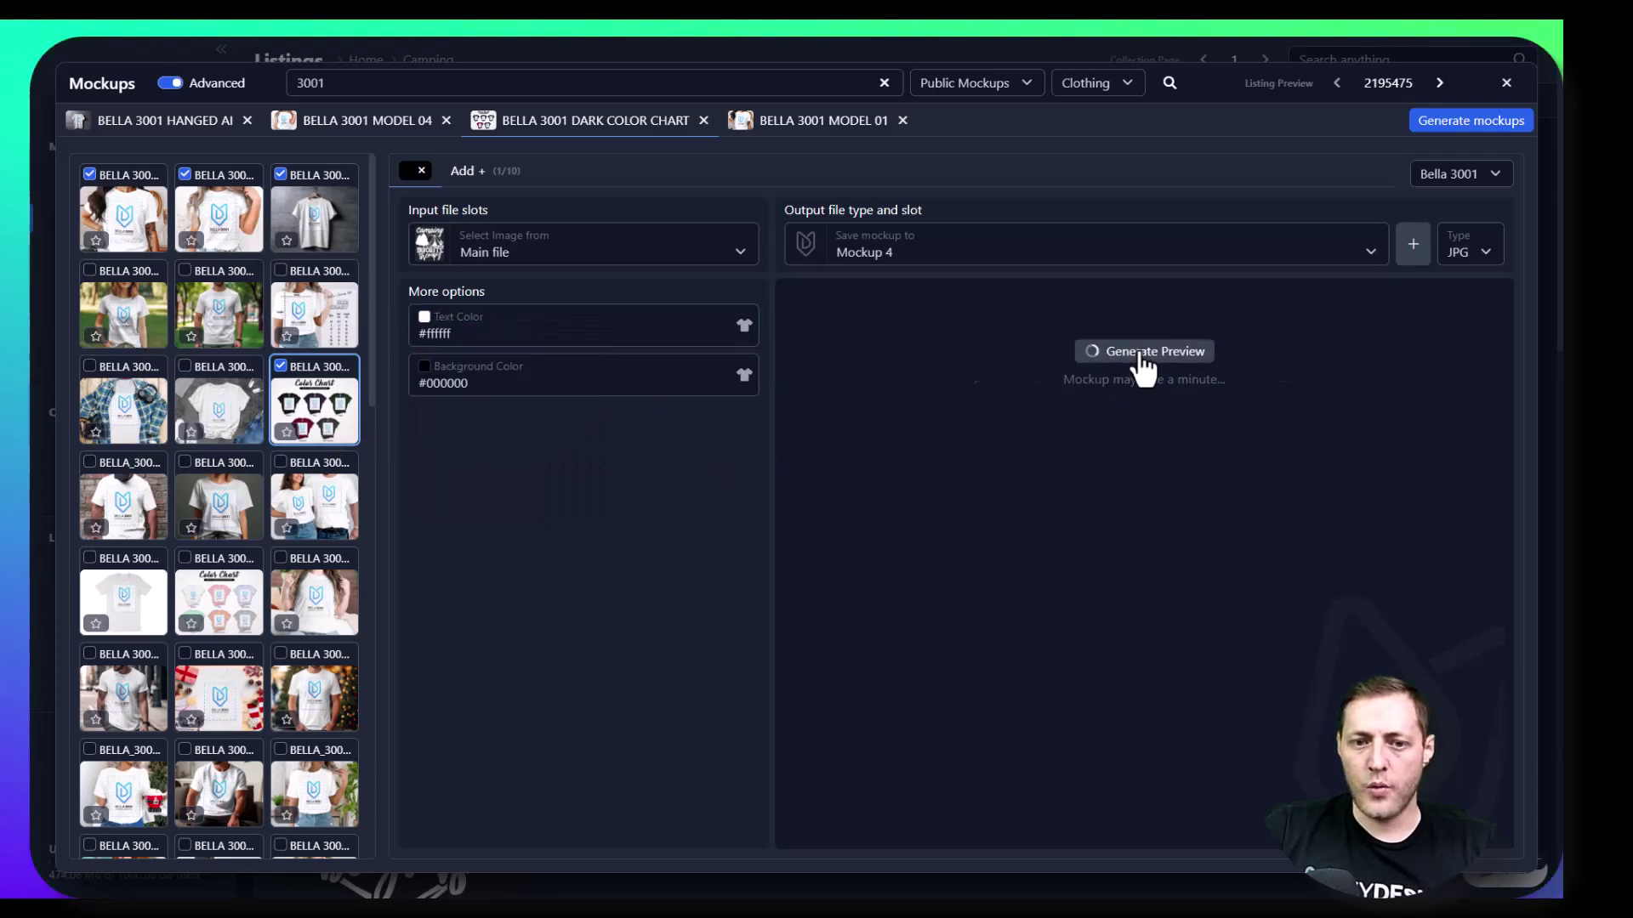
click(1131, 353)
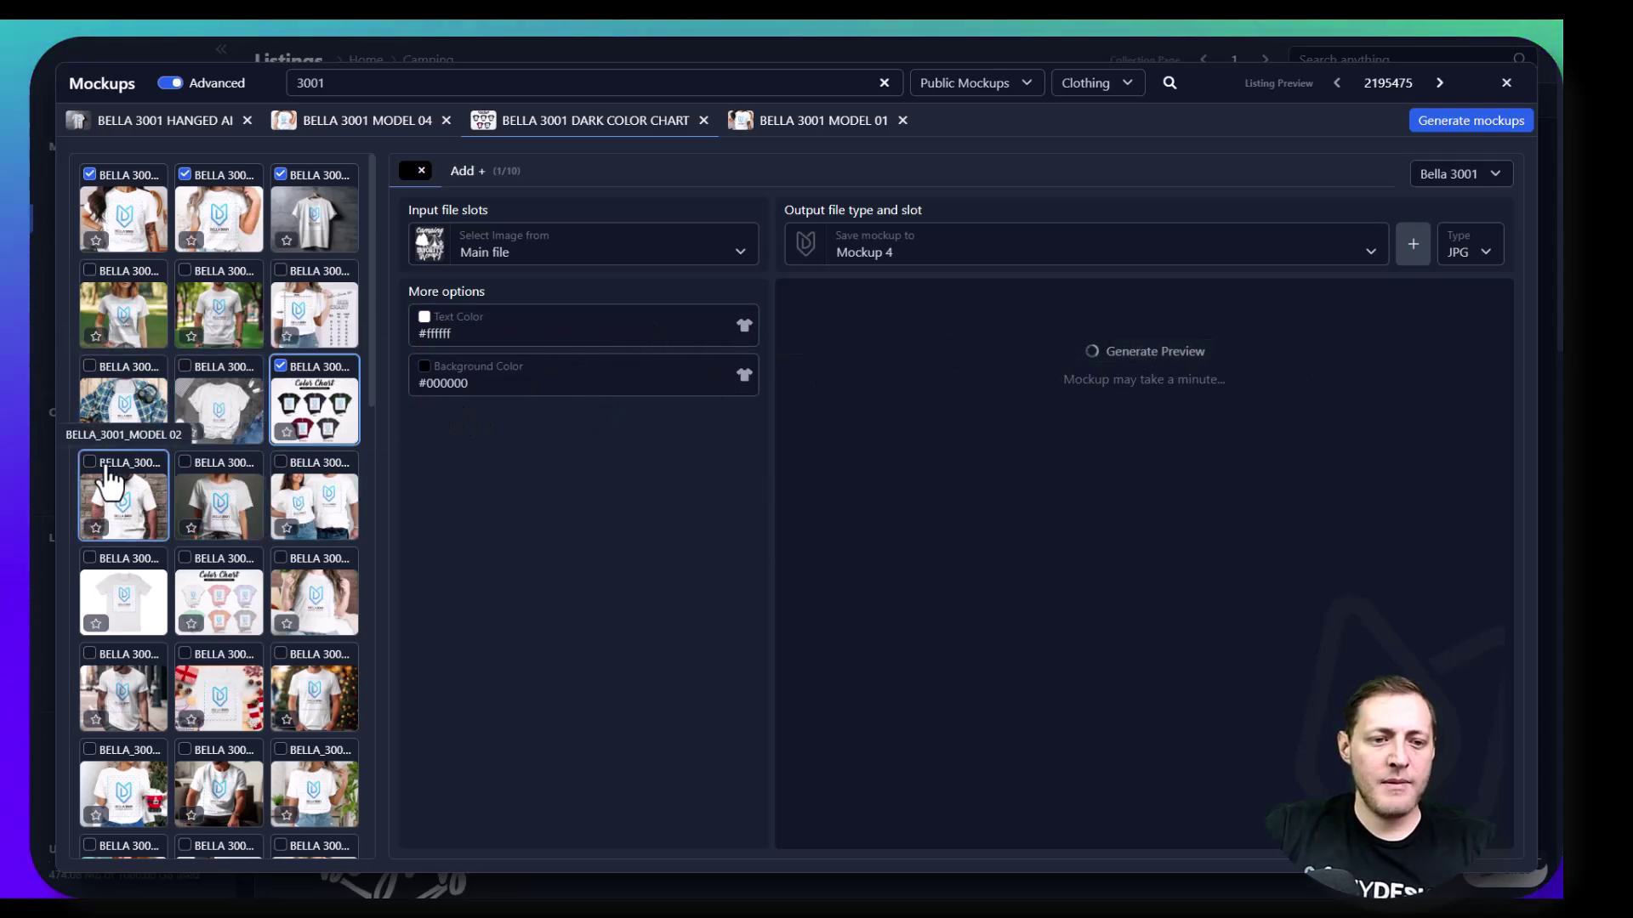
click(109, 482)
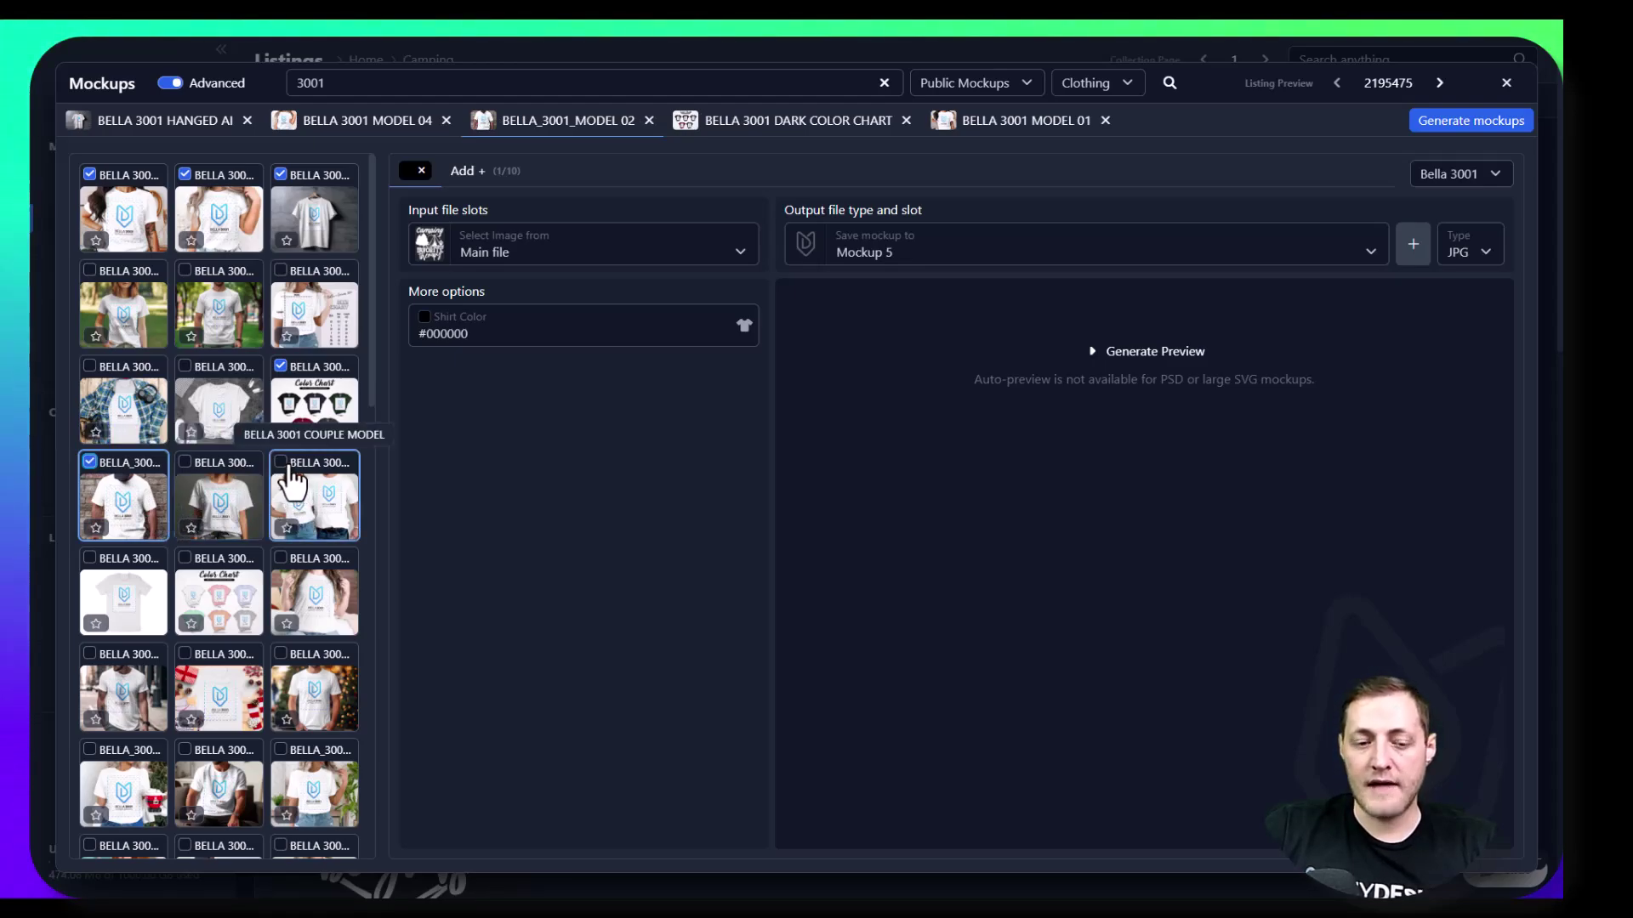
Queue the Bella 3001 Couple Model mockup and return to the Dark Color Chart settings.
click(317, 495)
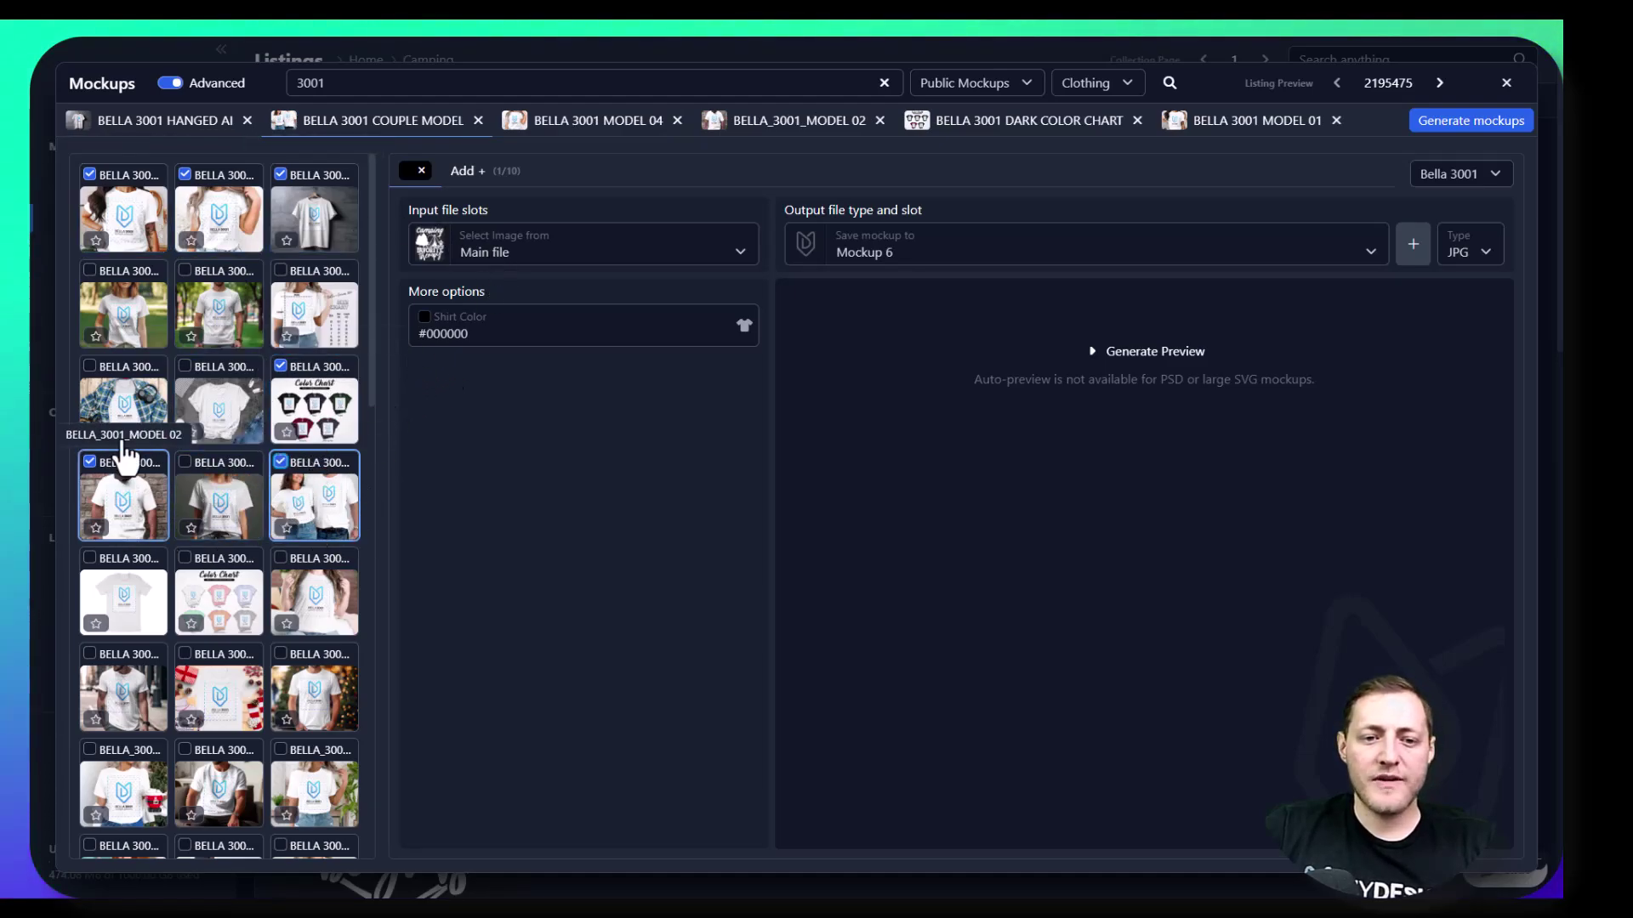
click(340, 408)
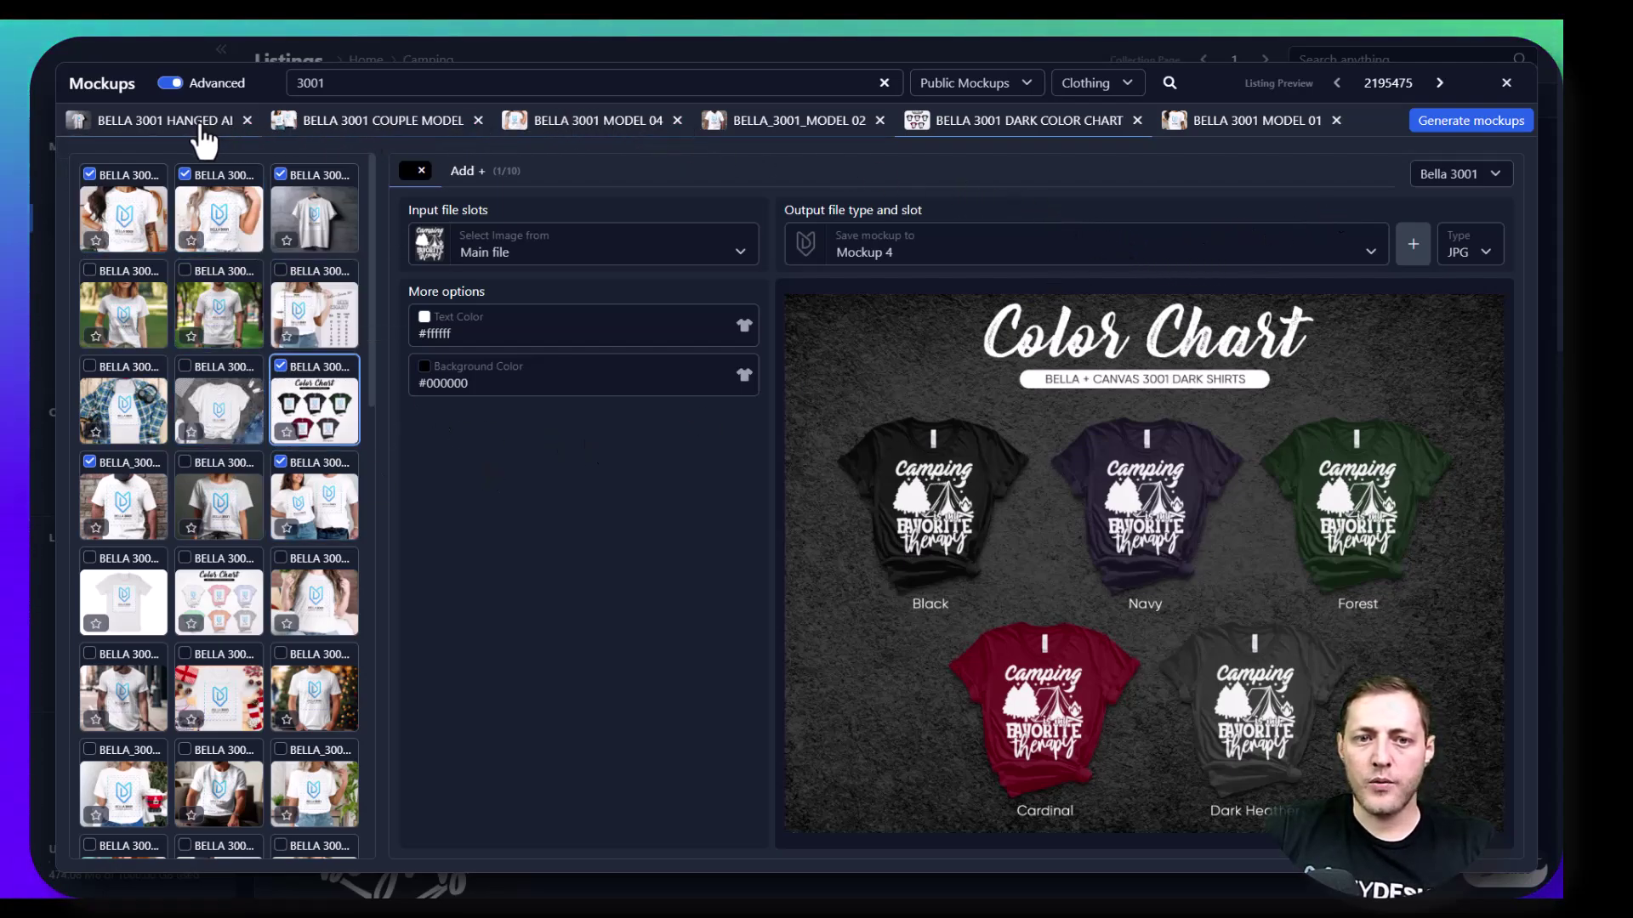
Confirm the Hanged AI mockup saves to Mockup 3.
click(195, 134)
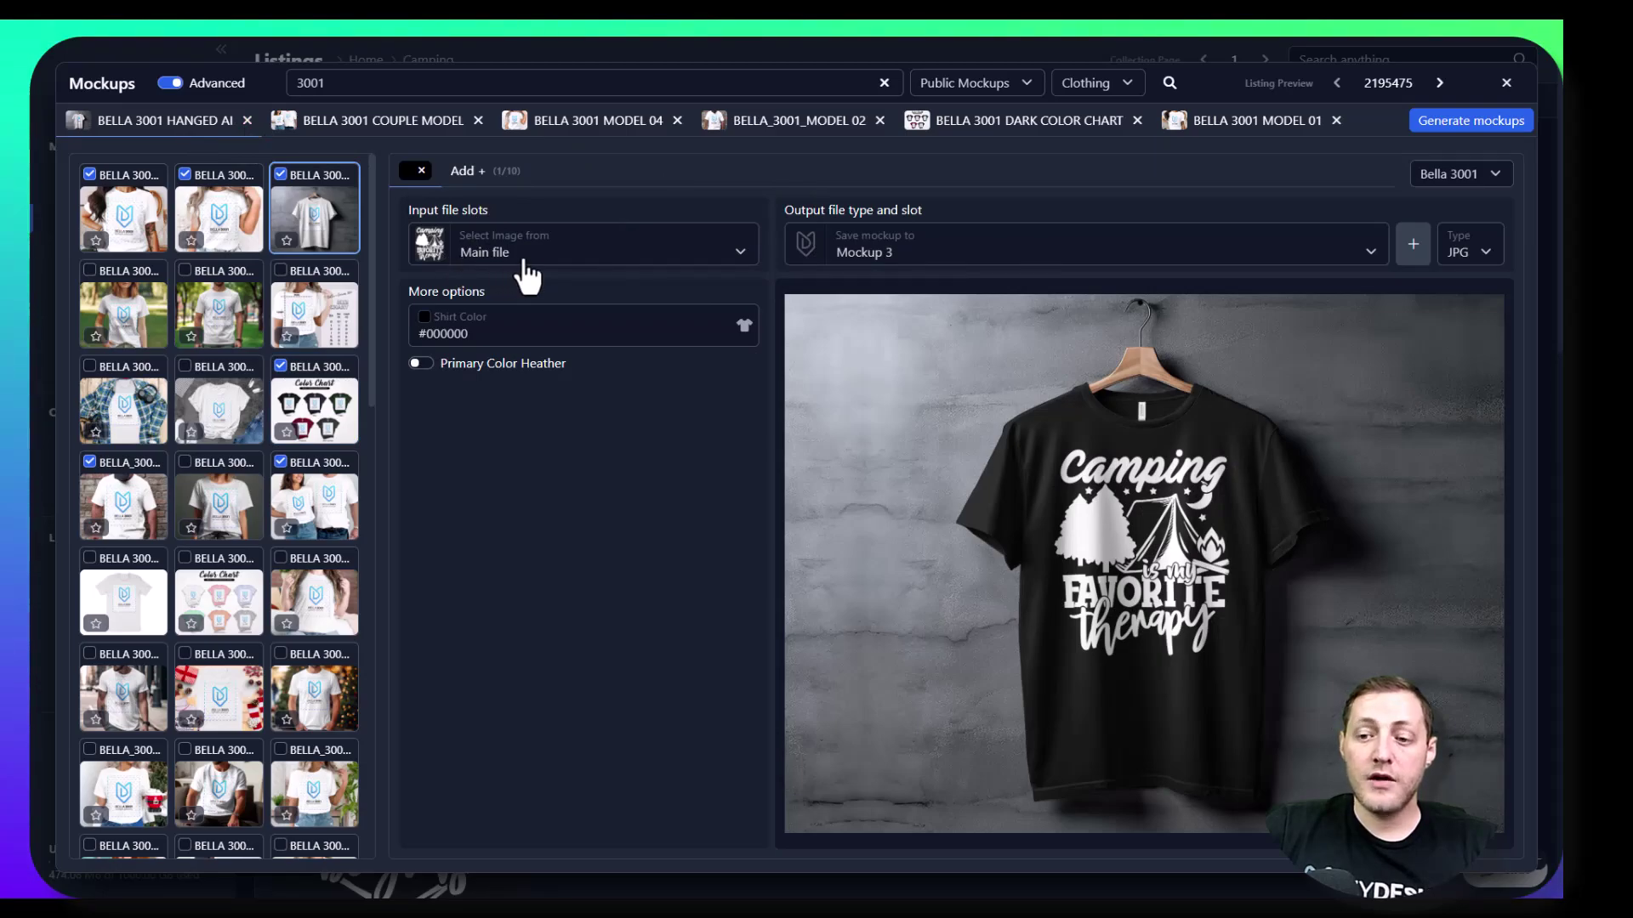
click(897, 258)
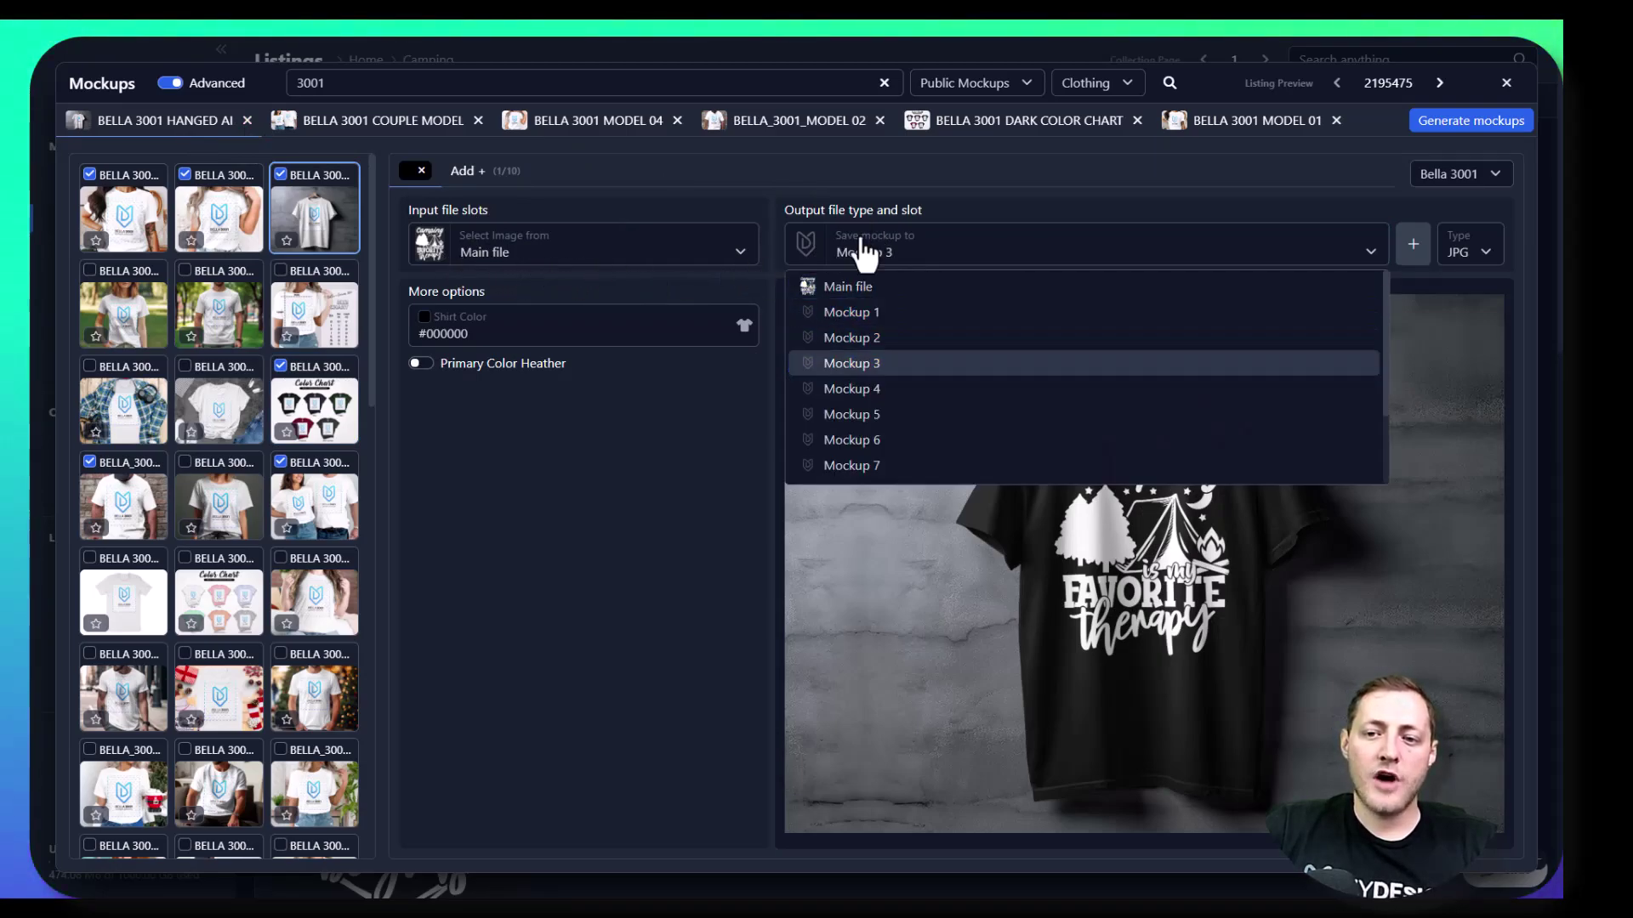
click(867, 251)
click(880, 255)
click(875, 256)
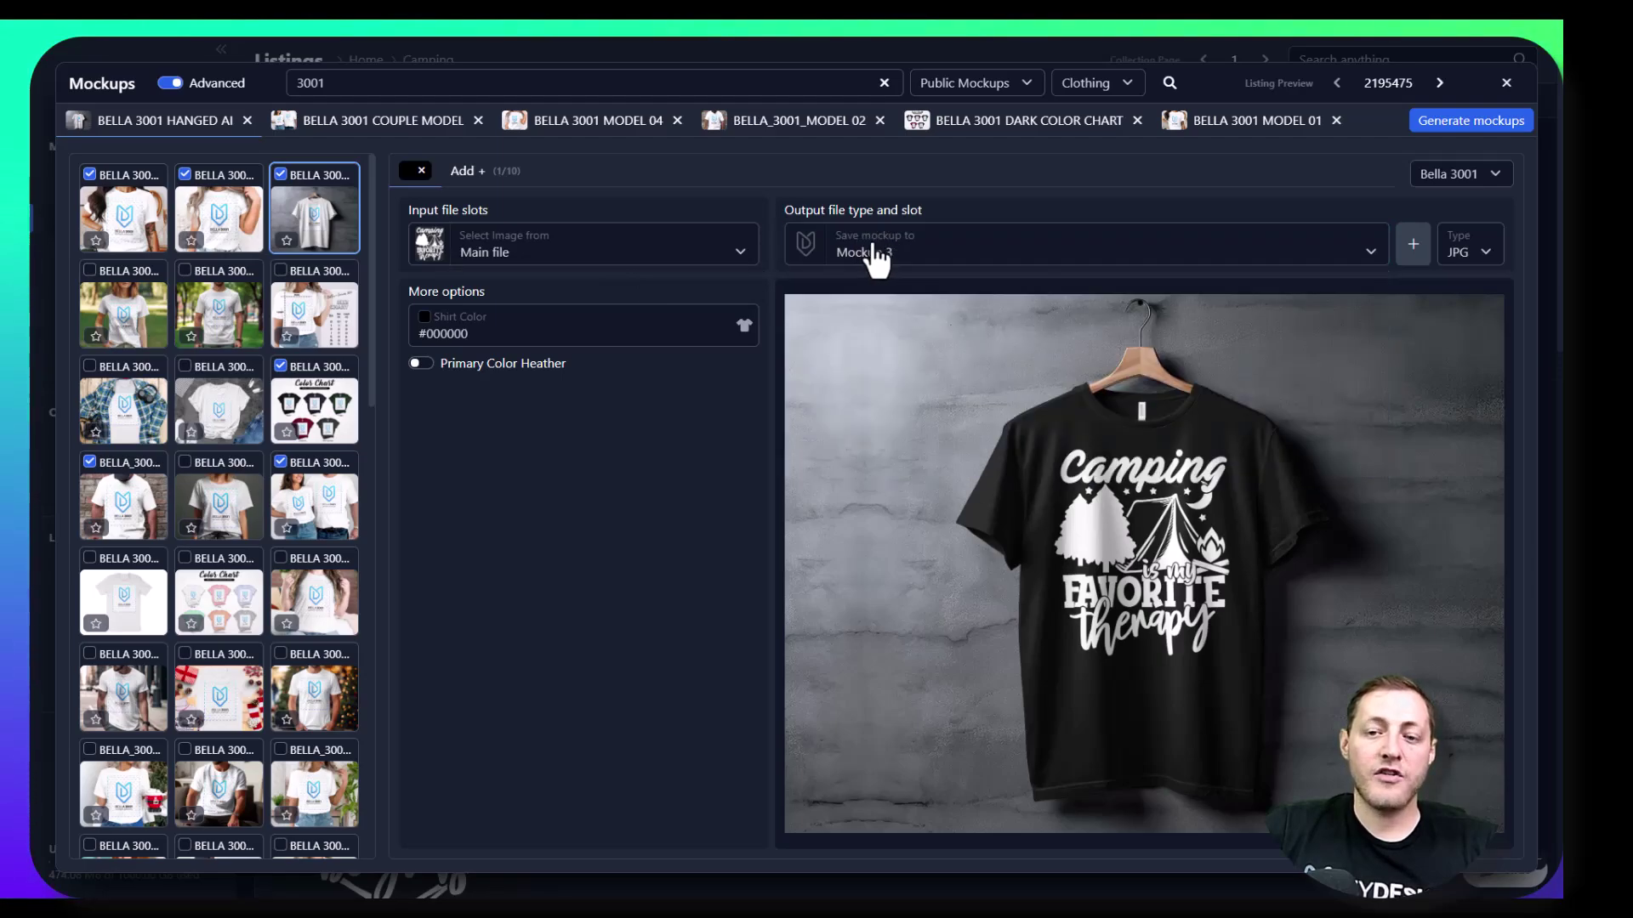
Check each remaining template's output slot, return to Hanged AI, and choose Generate mockups.
click(372, 126)
click(575, 128)
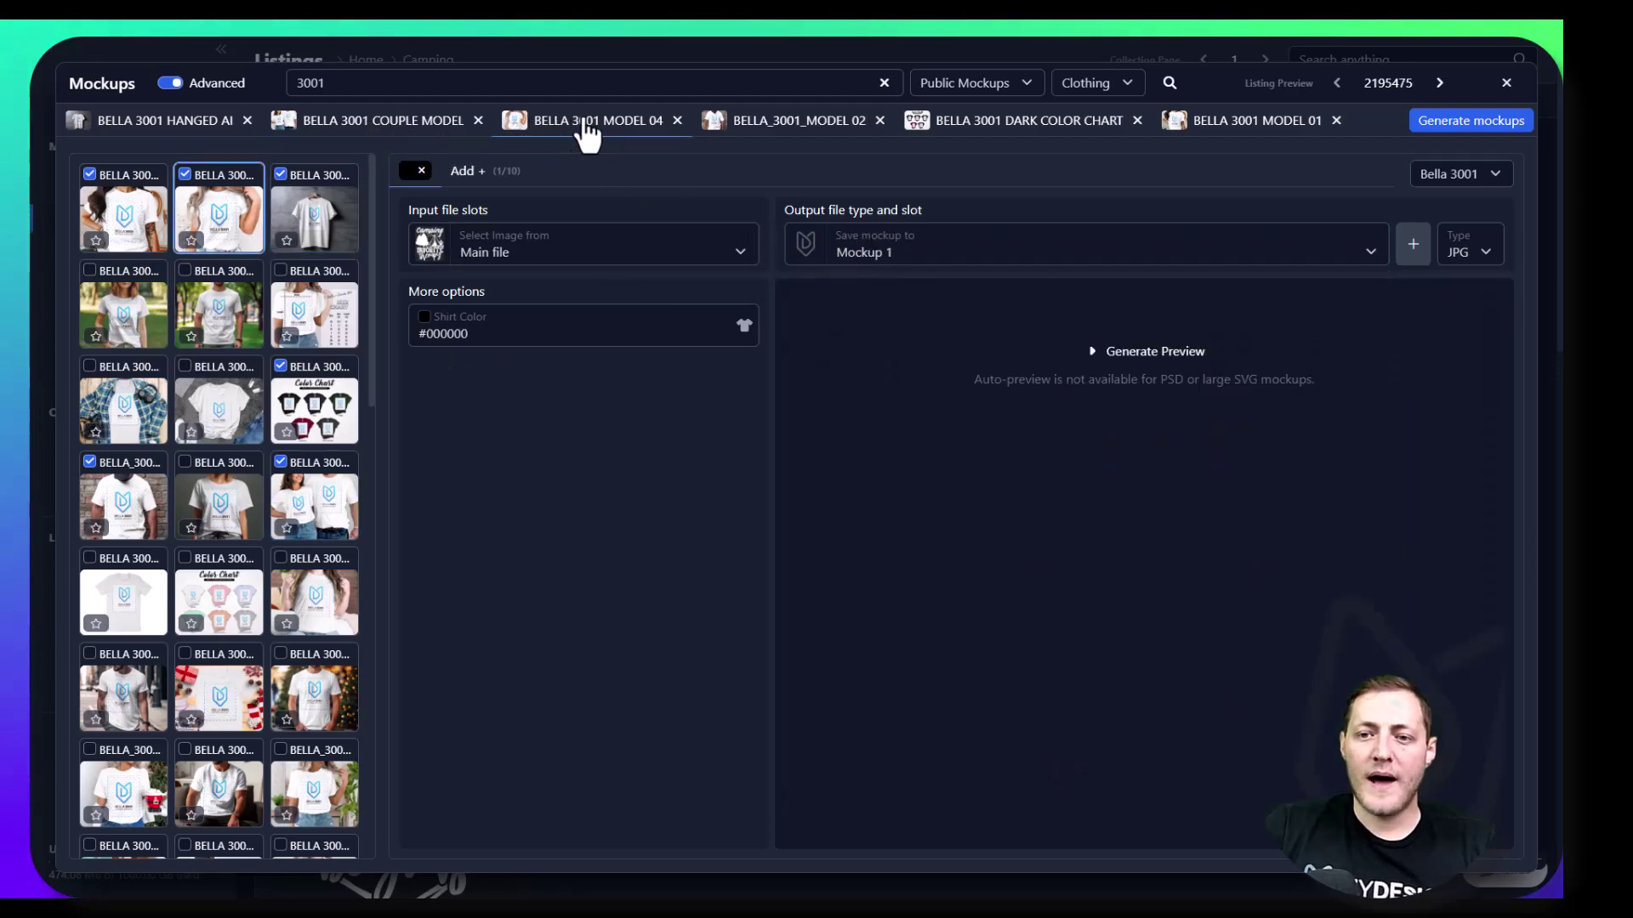
click(844, 127)
click(1001, 129)
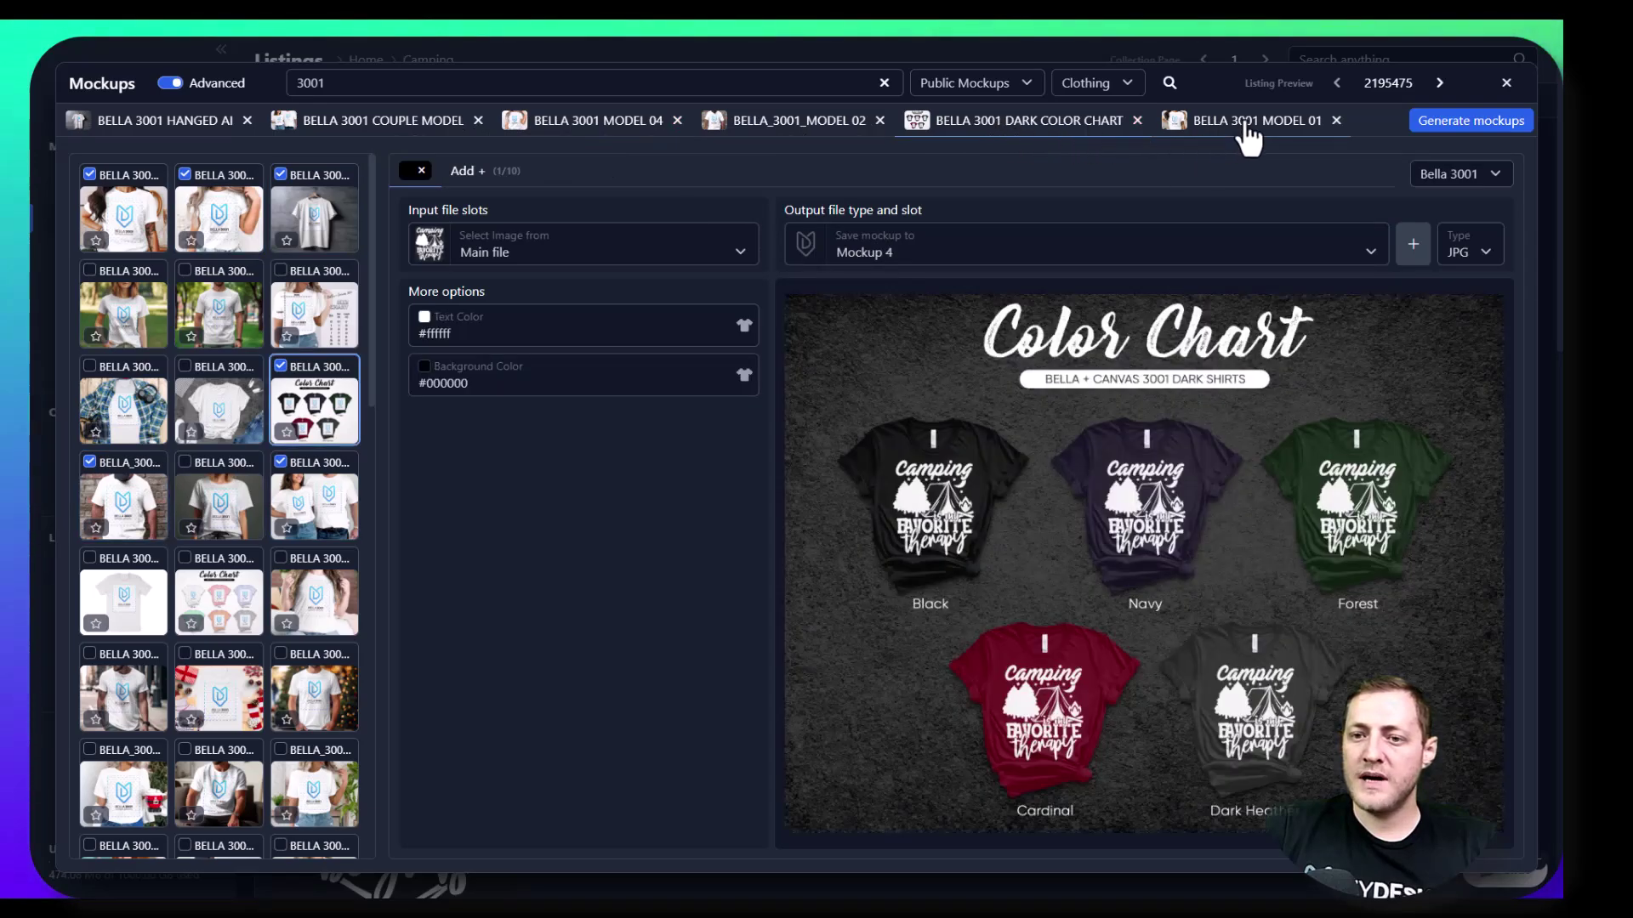
click(1246, 127)
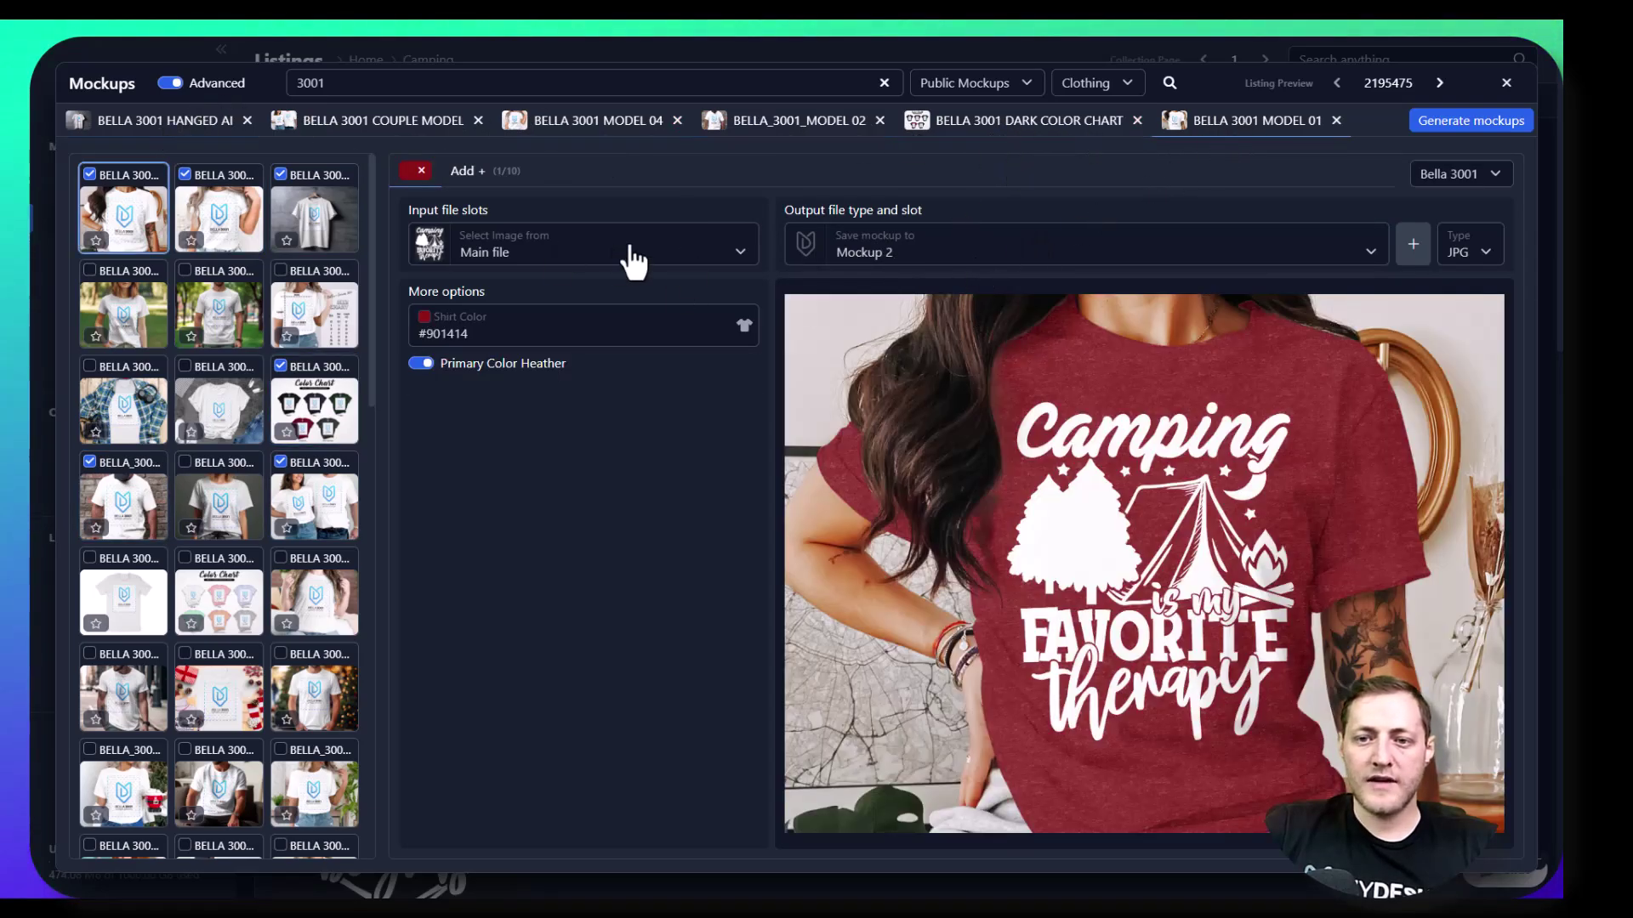
click(163, 129)
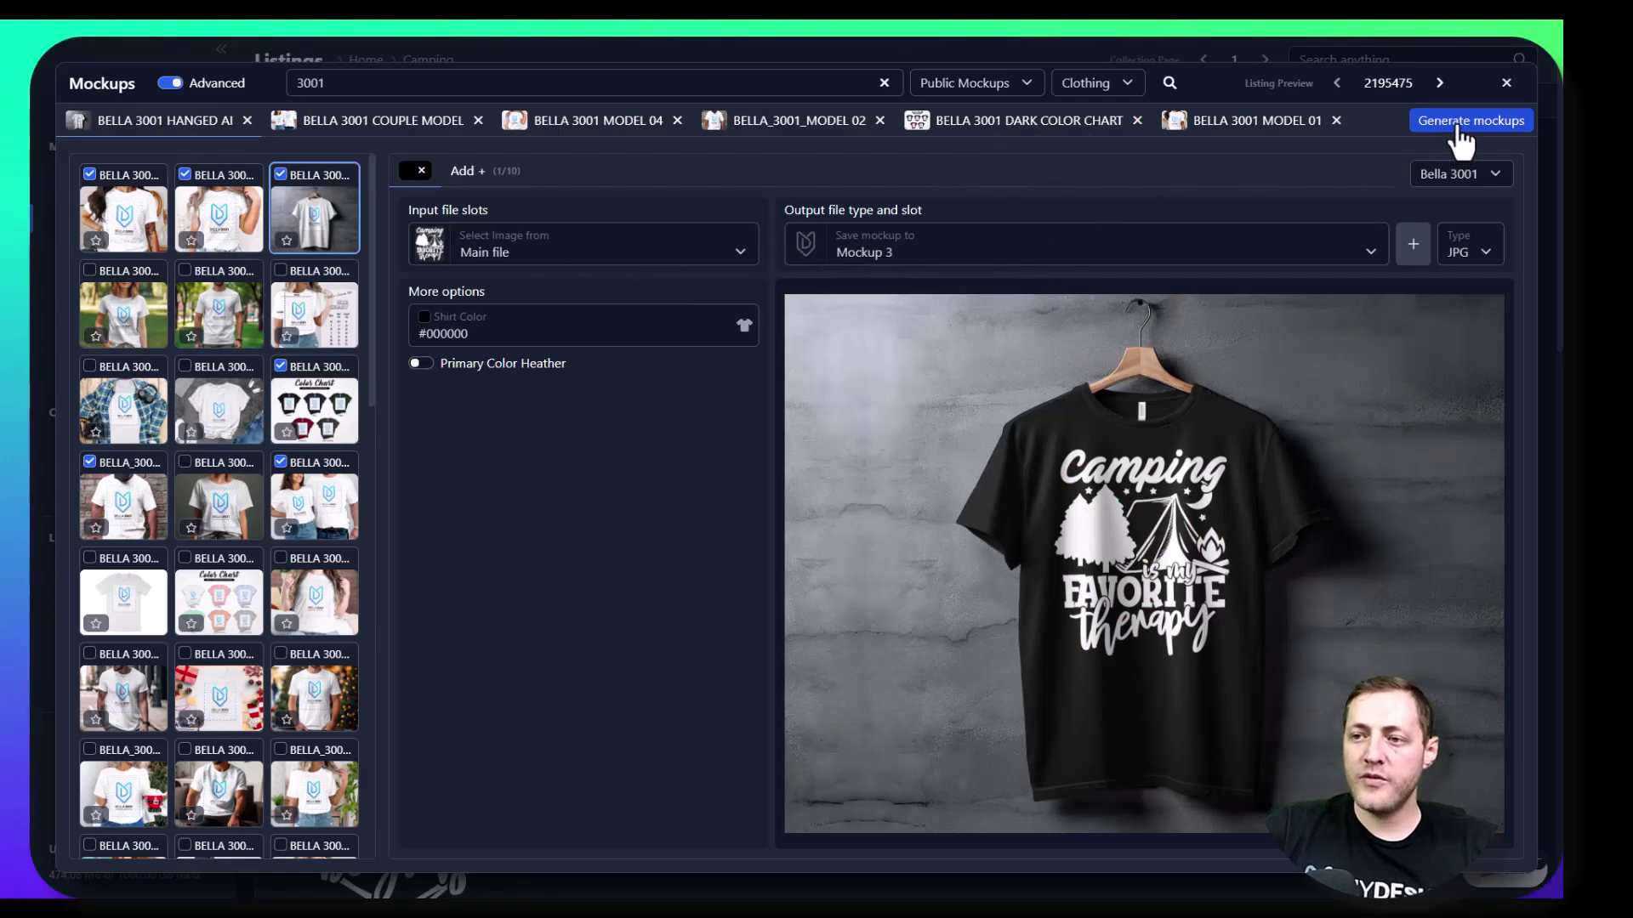
click(1458, 127)
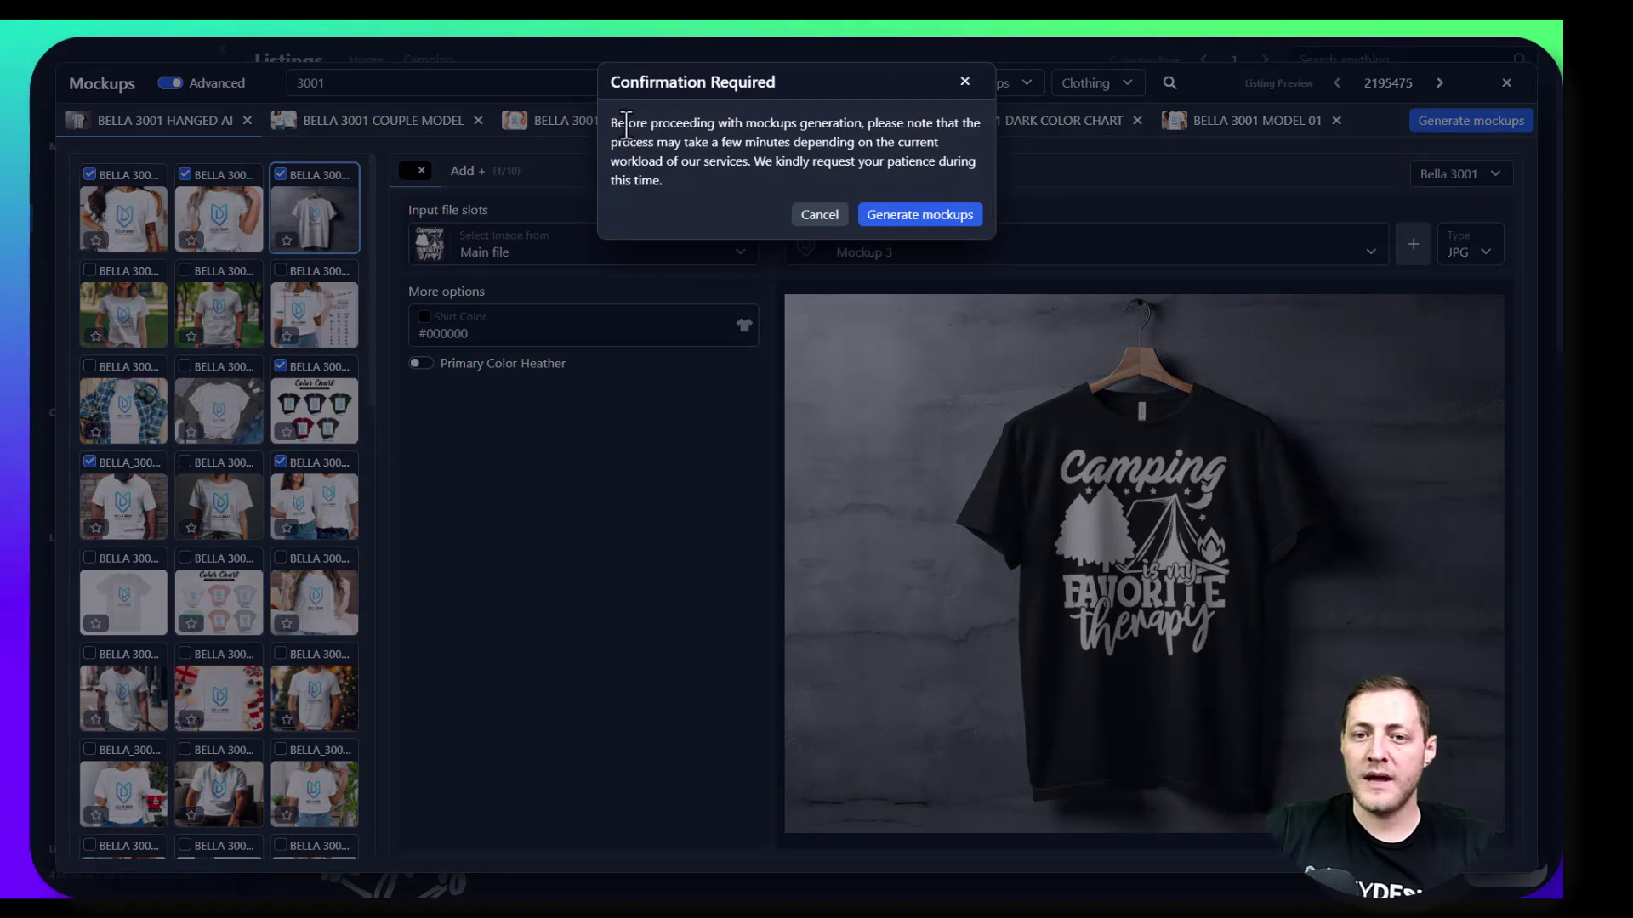
Confirm generation of the six queued Bella 3001 mockups in the Confirmation Required dialog.
drag(602, 99, 834, 102)
click(890, 166)
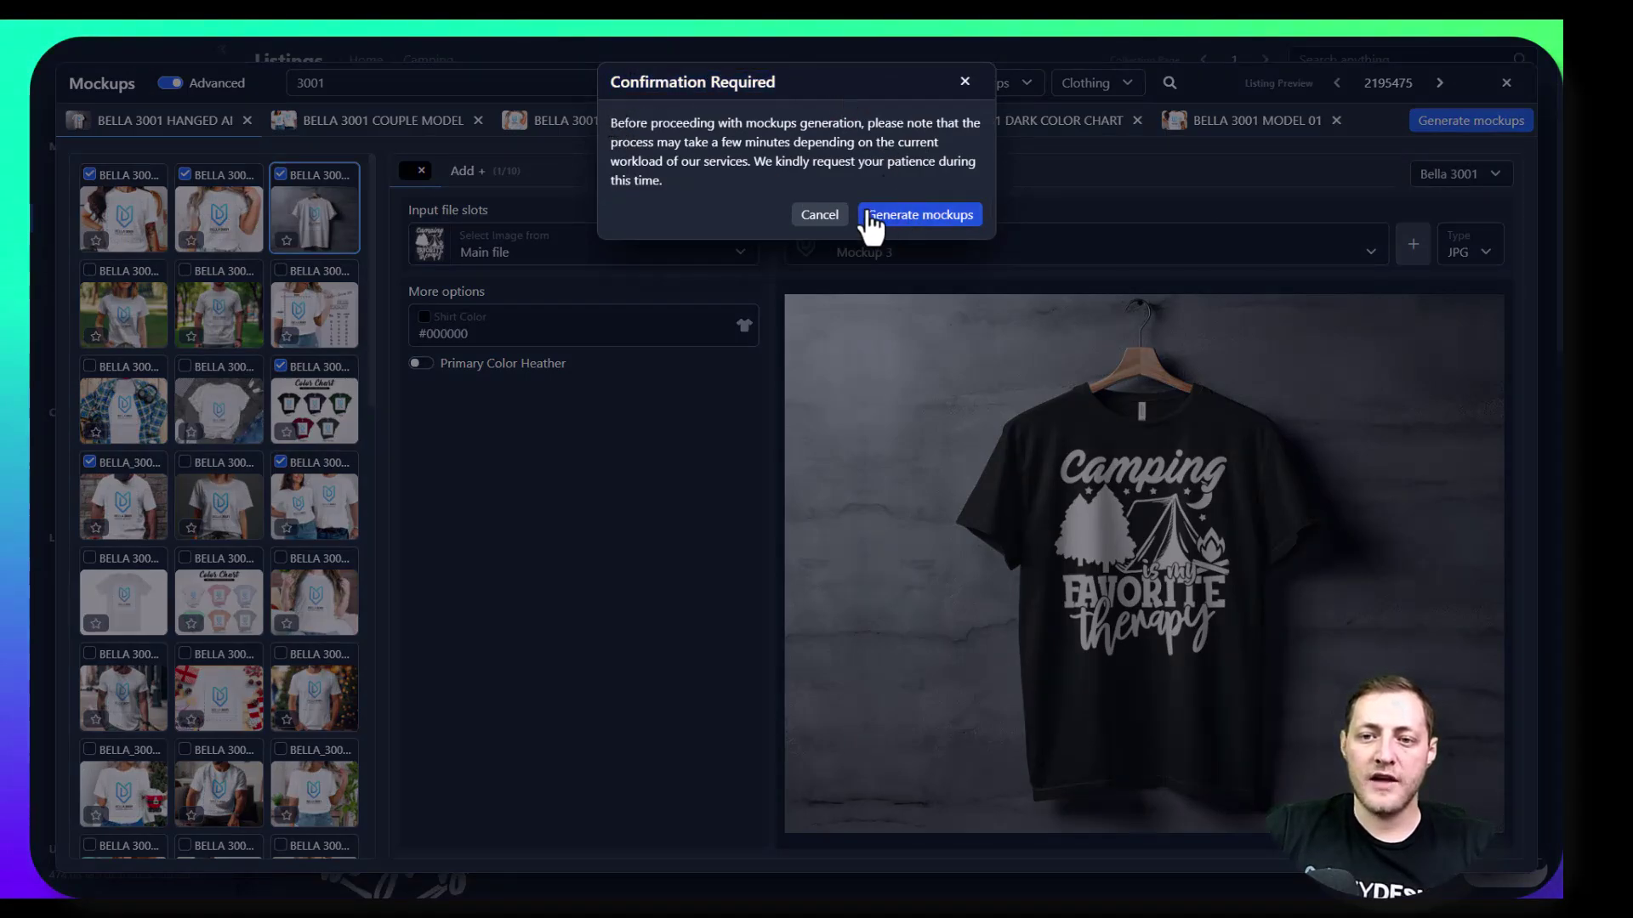
click(917, 220)
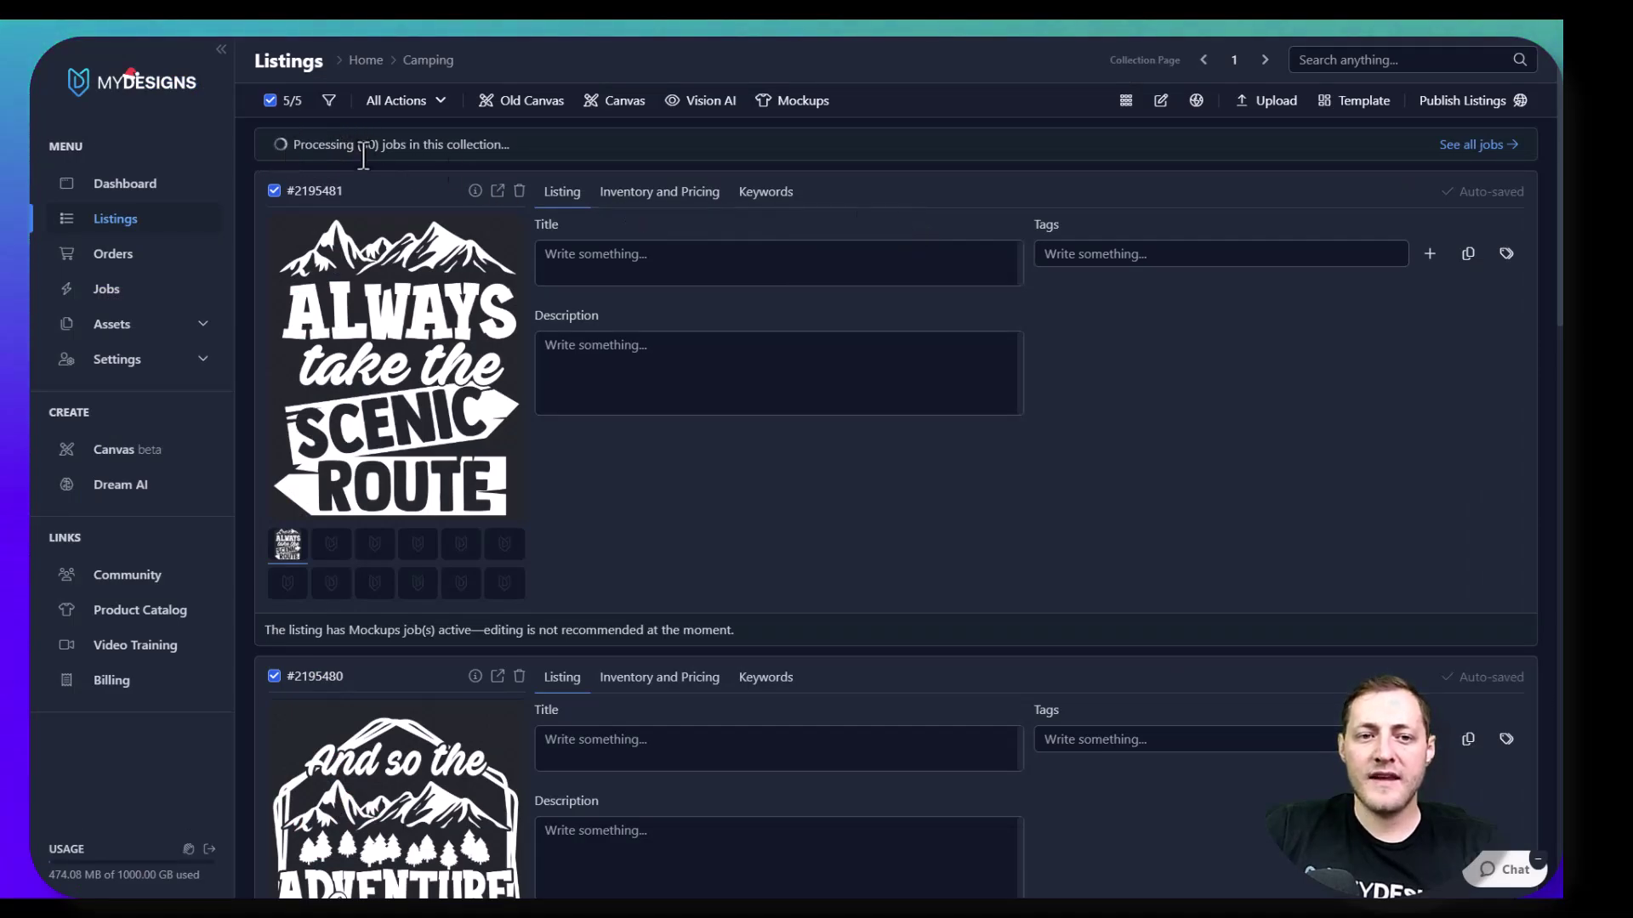
Scroll through the Camping listings while the 30 mockup jobs finish processing.
drag(472, 149, 273, 153)
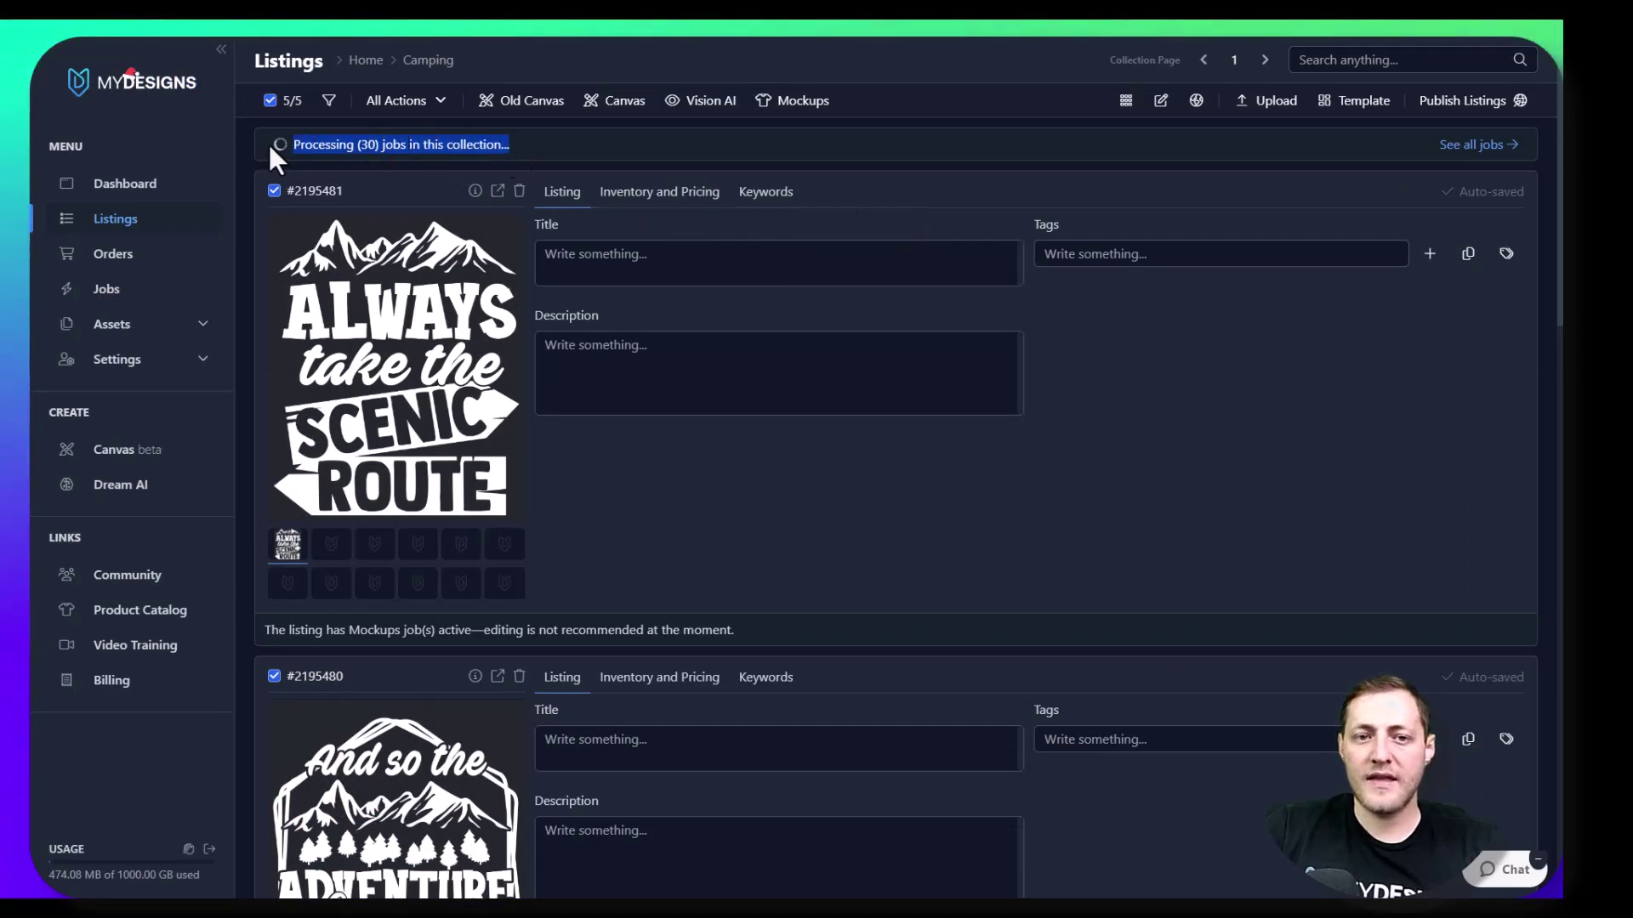
click(417, 146)
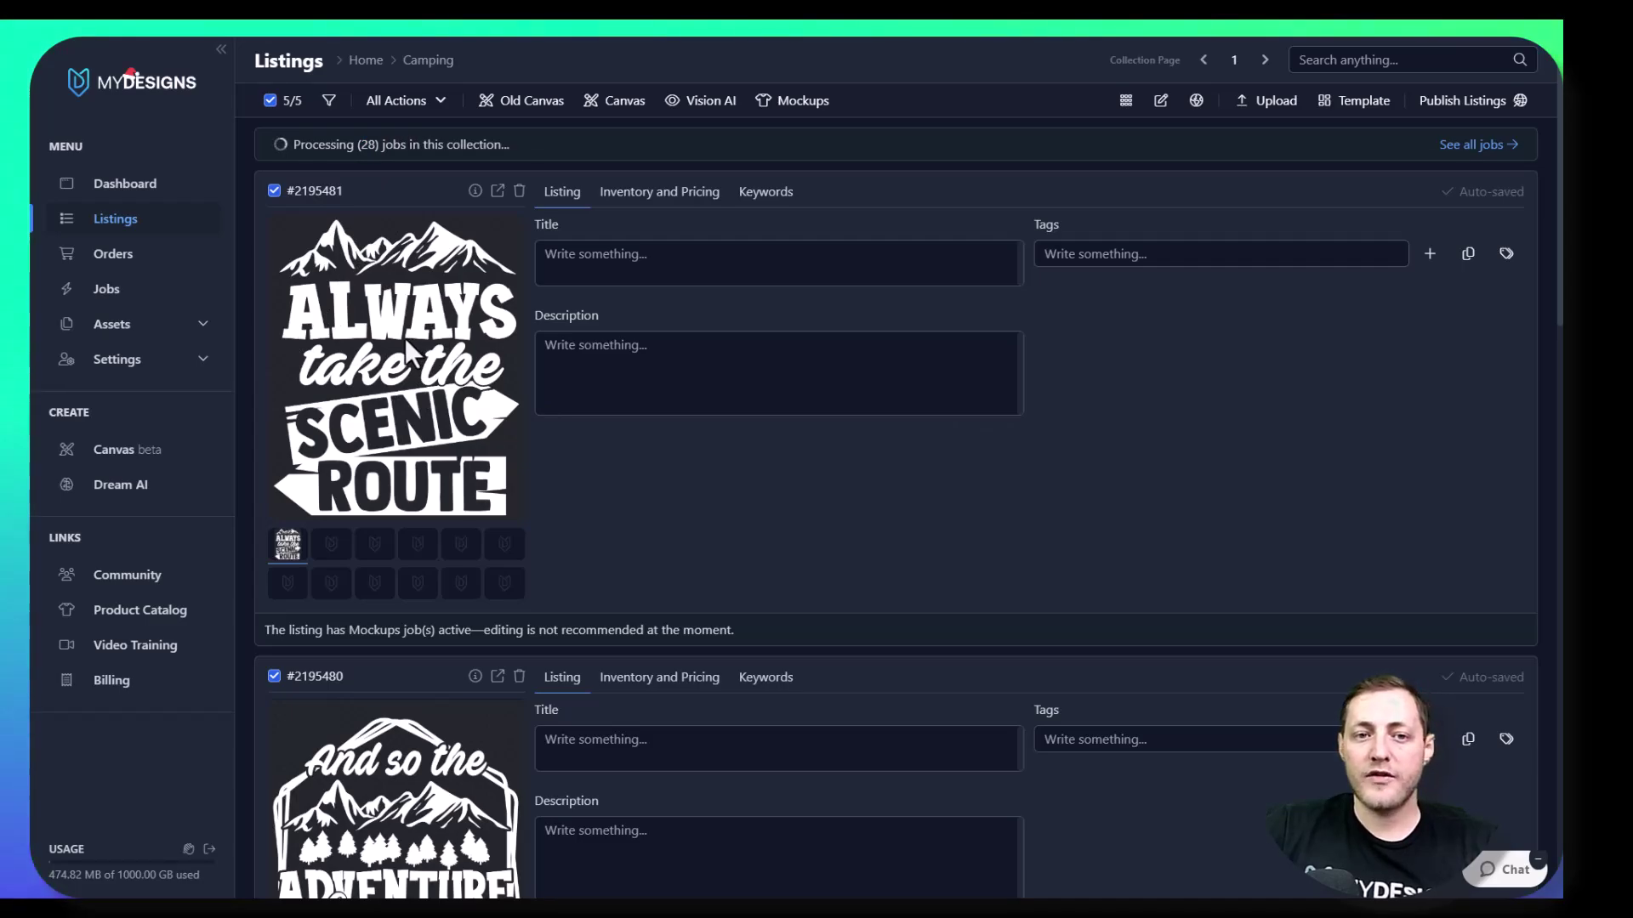
scroll(398, 357, down, 15)
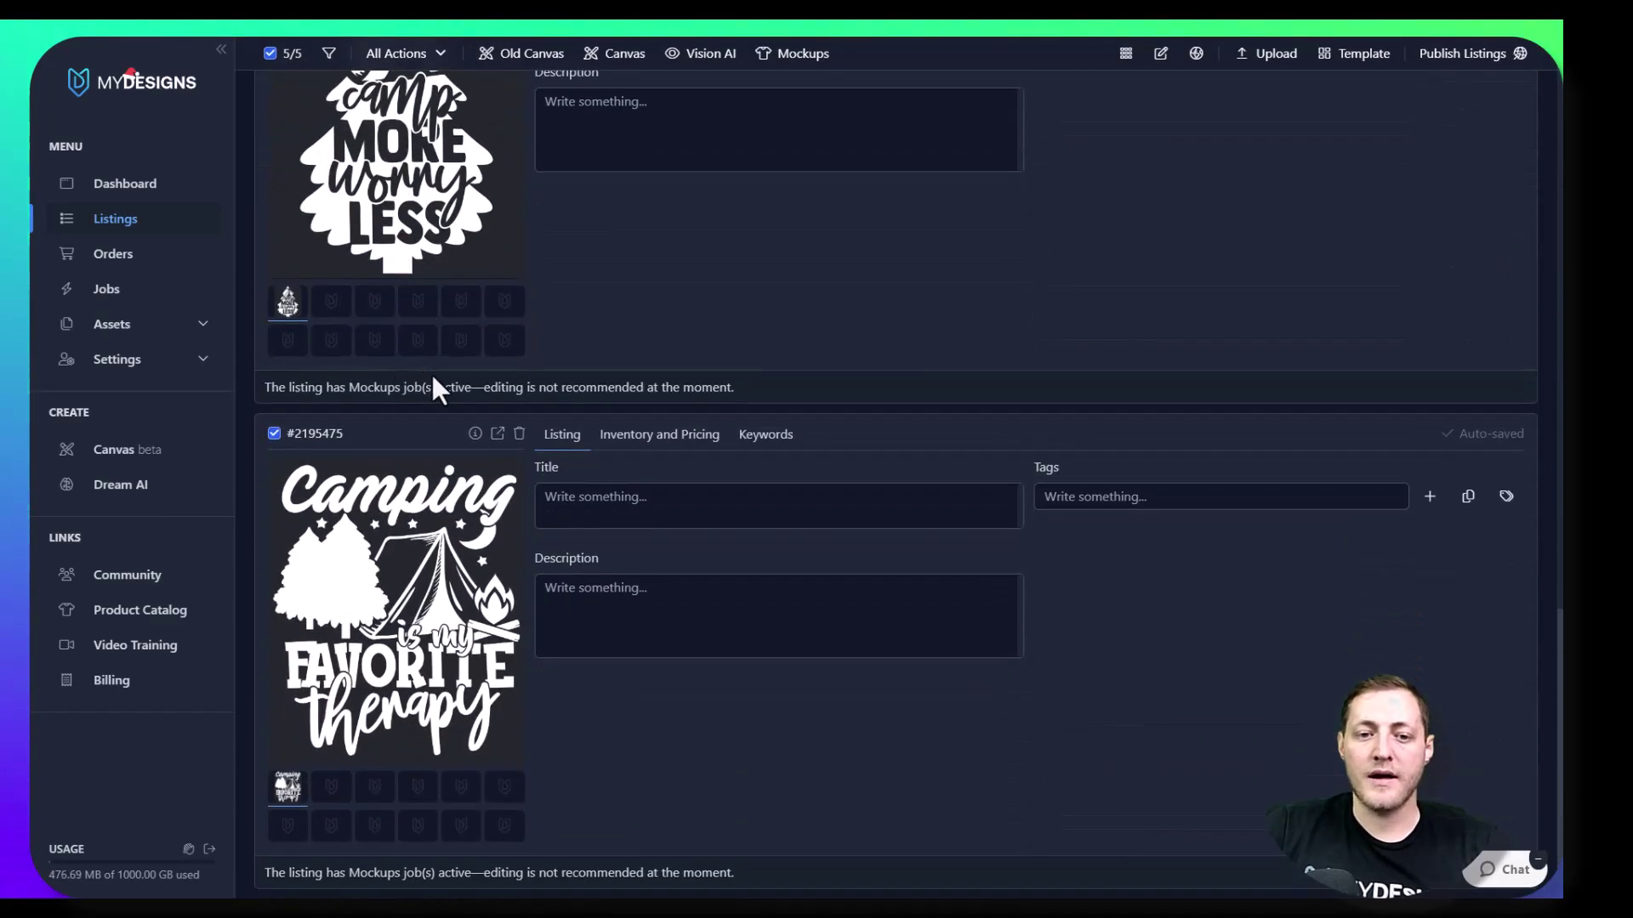
scroll(431, 386, up, 10)
scroll(492, 375, up, 5)
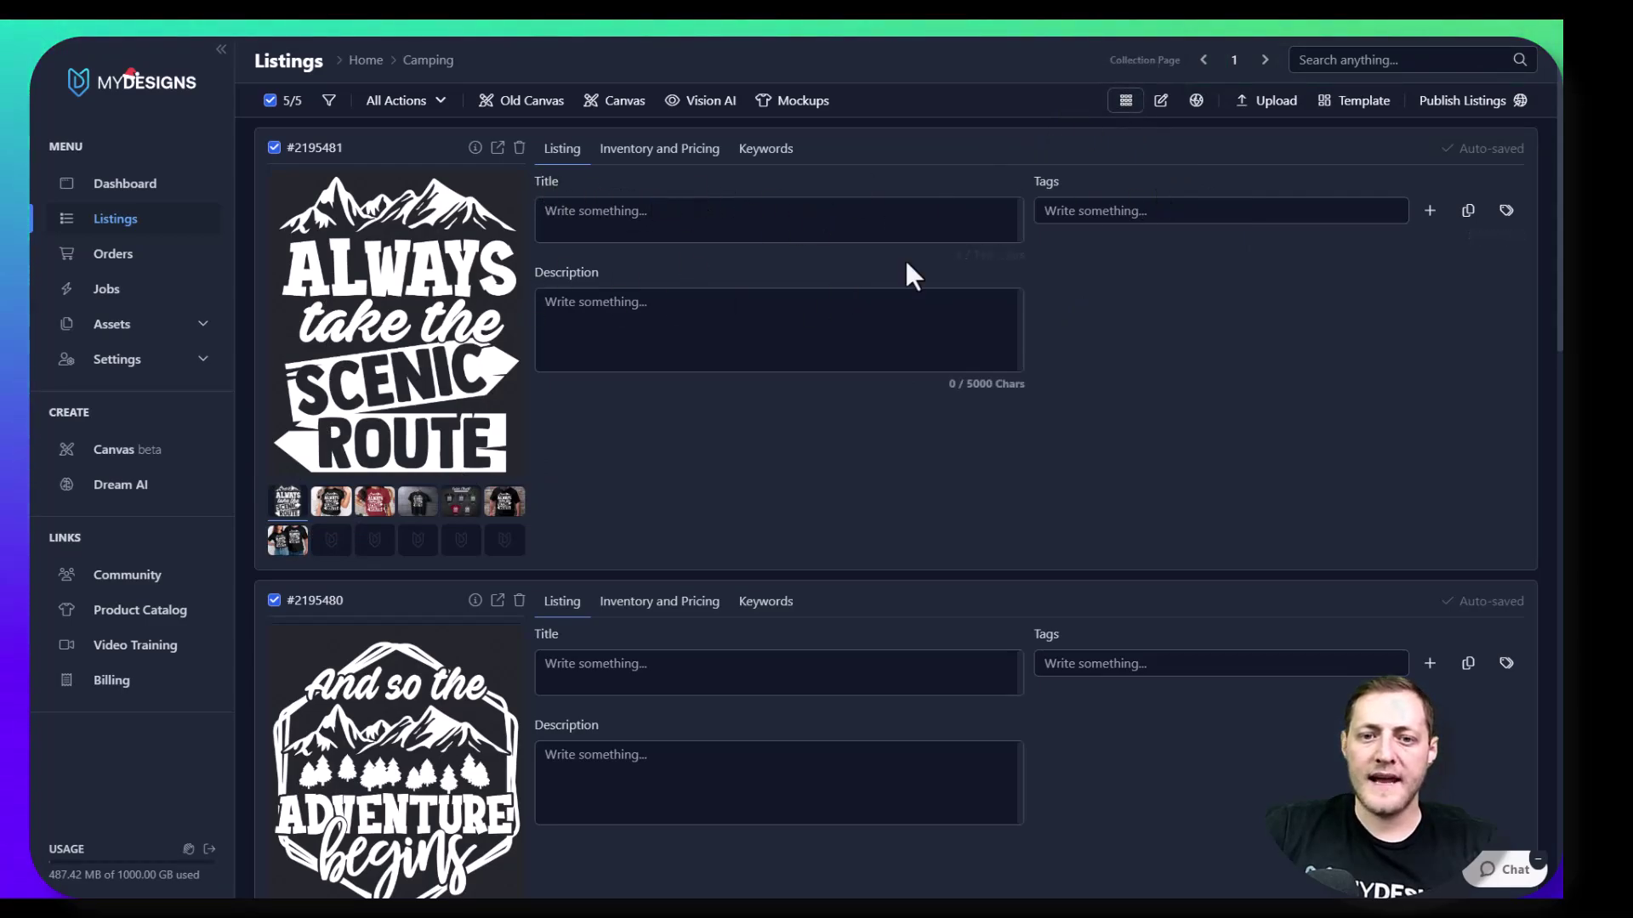
Switch to Grid view and preview Mockups 1–6 on every card, ending on the couple mockup.
click(1126, 101)
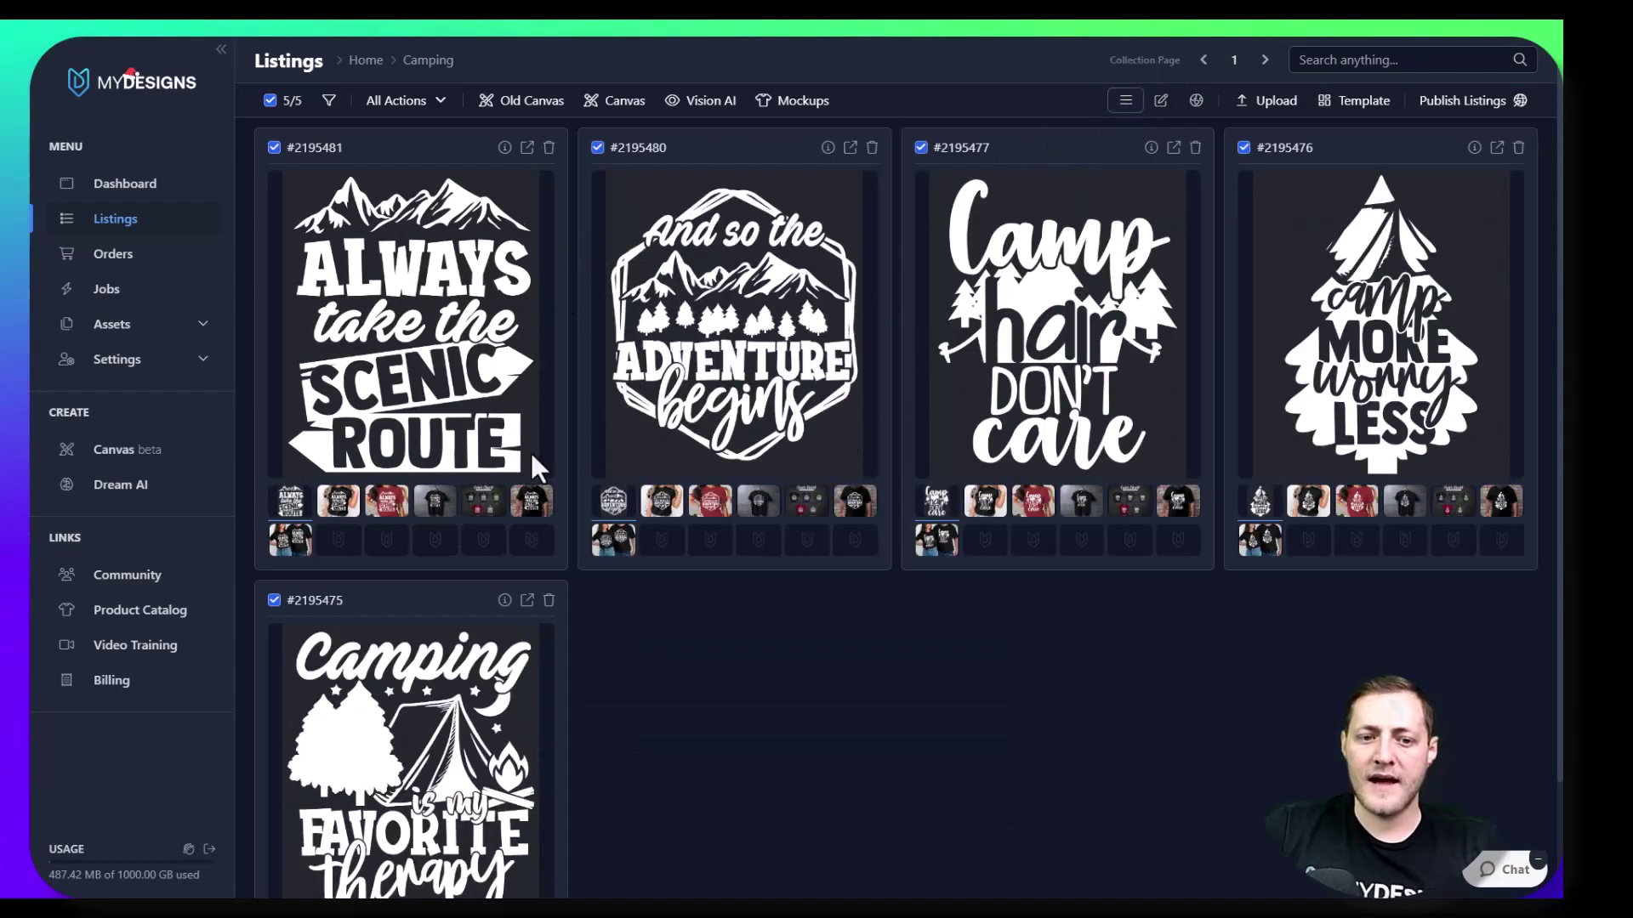
click(340, 514)
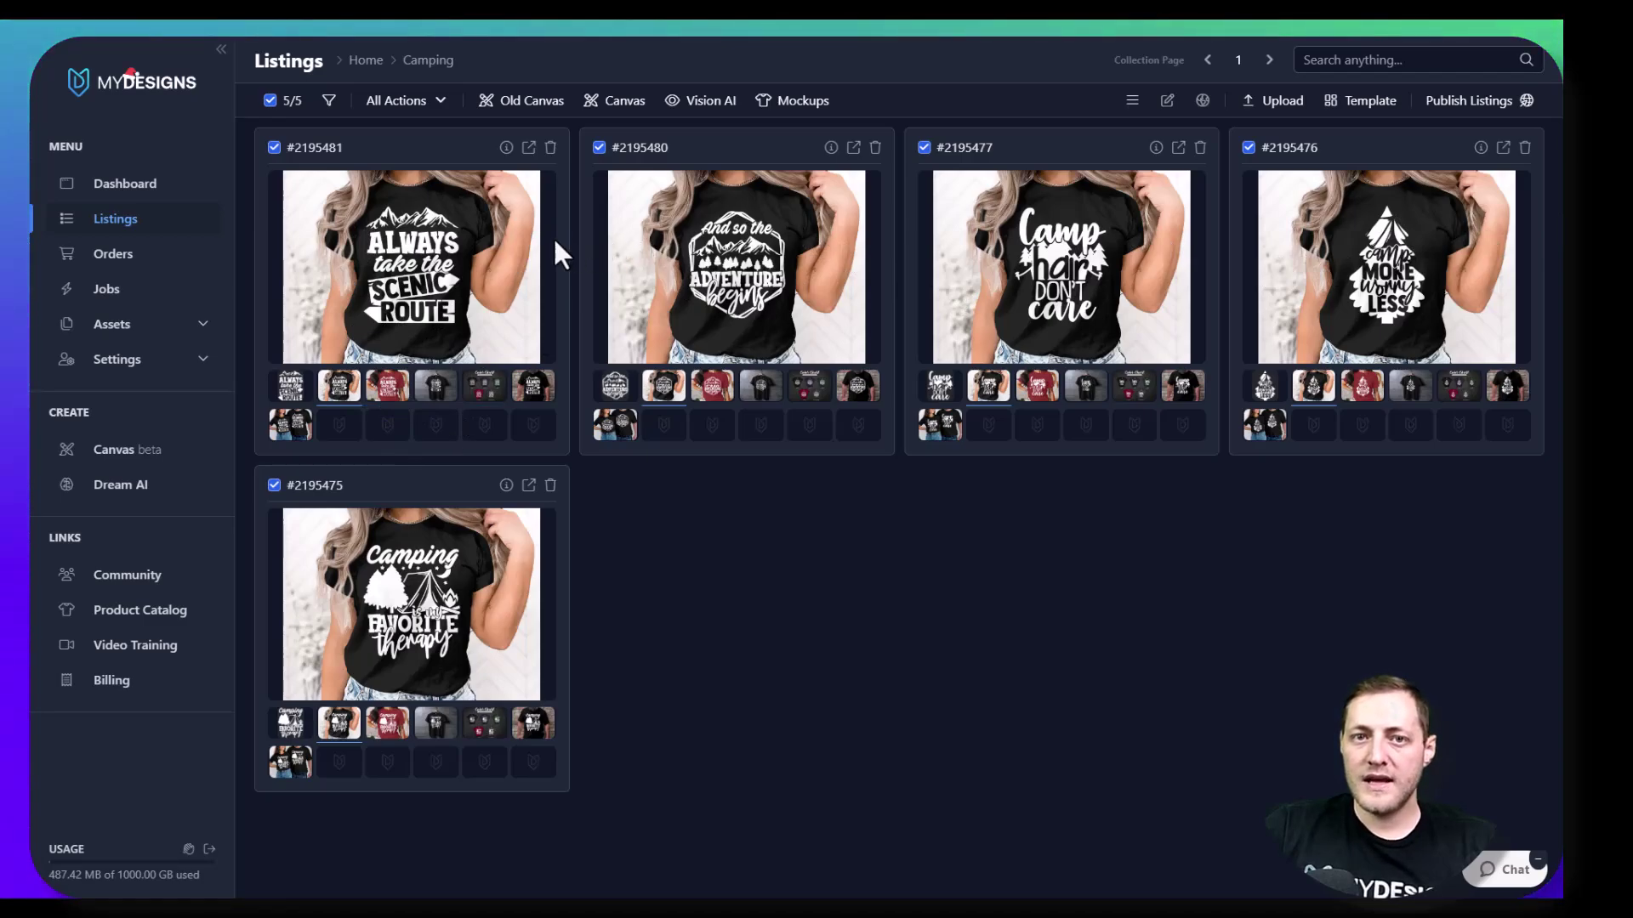
click(394, 396)
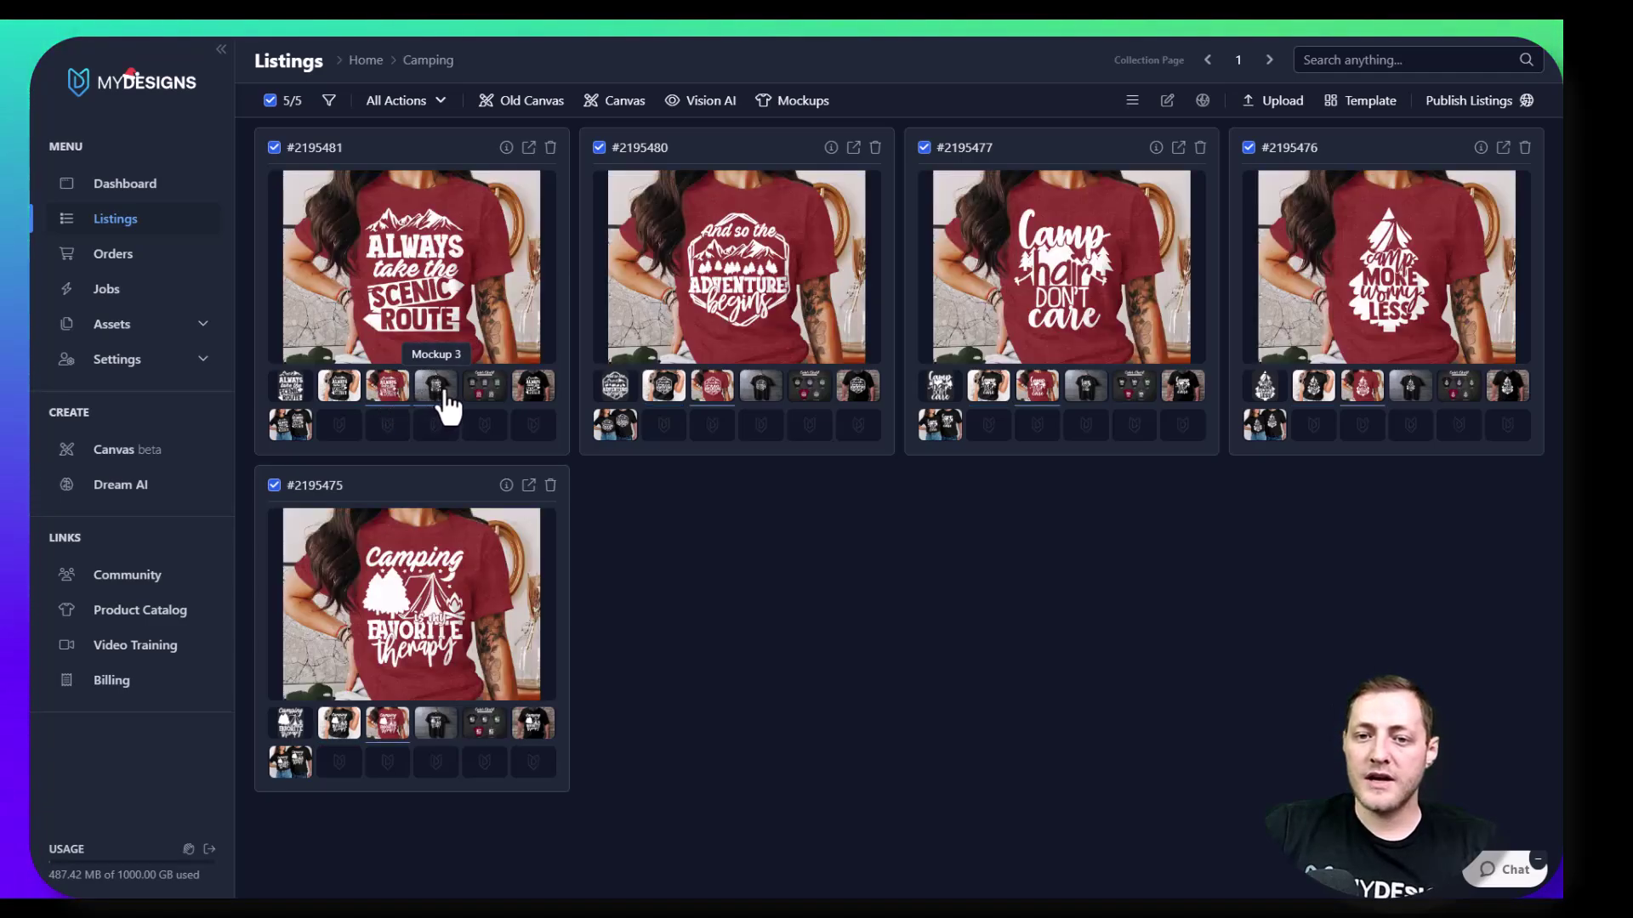
click(440, 400)
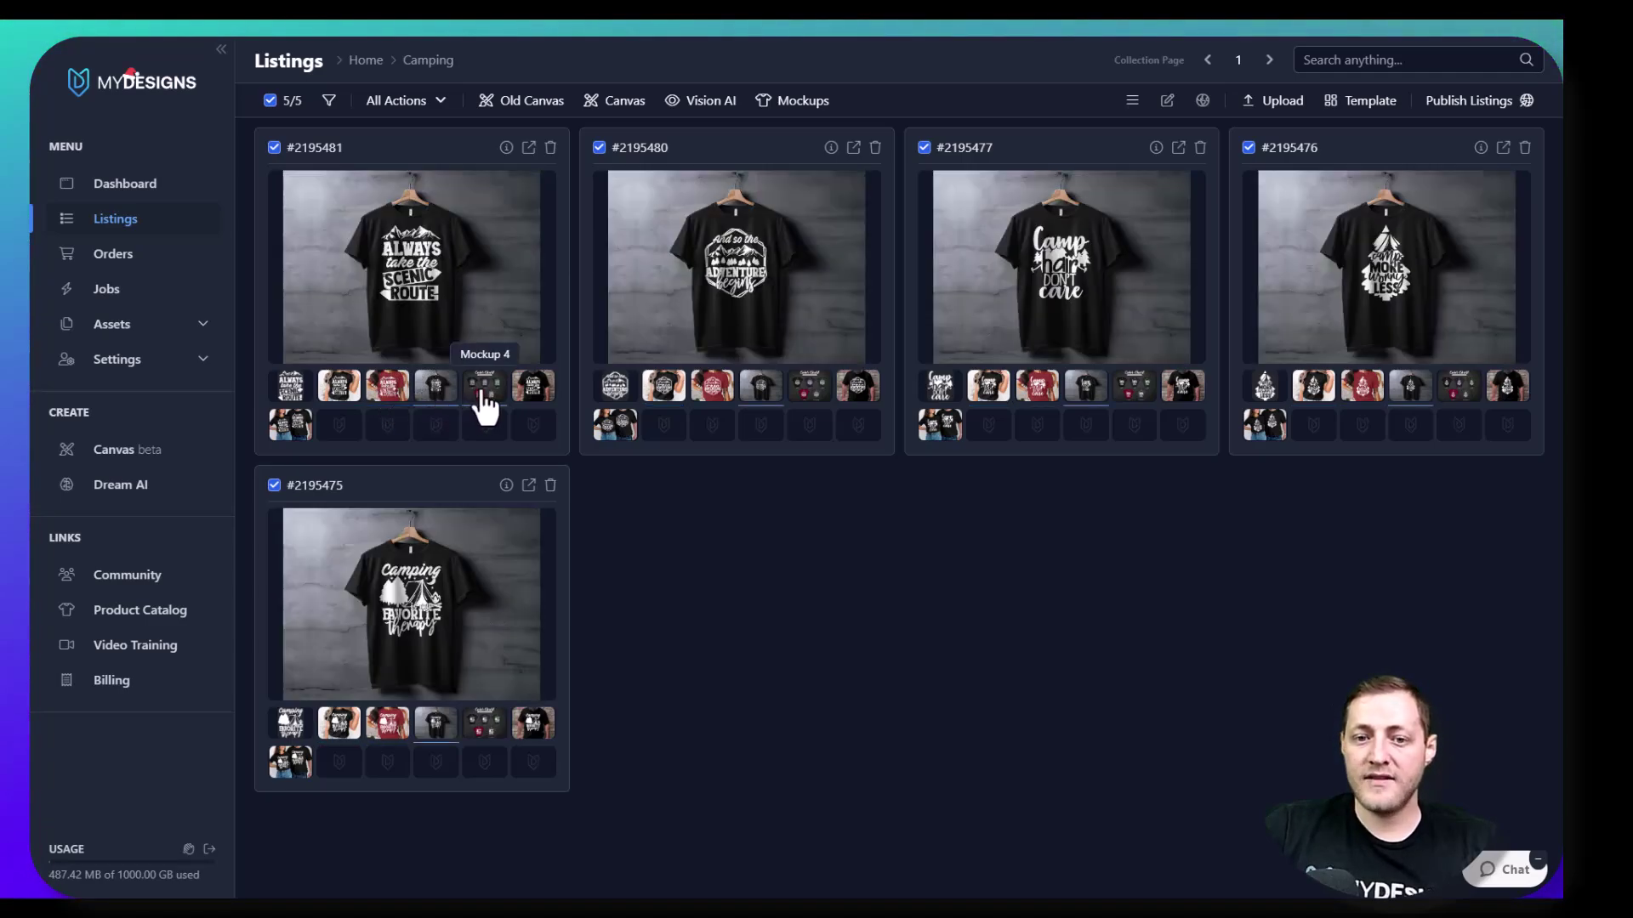
click(484, 389)
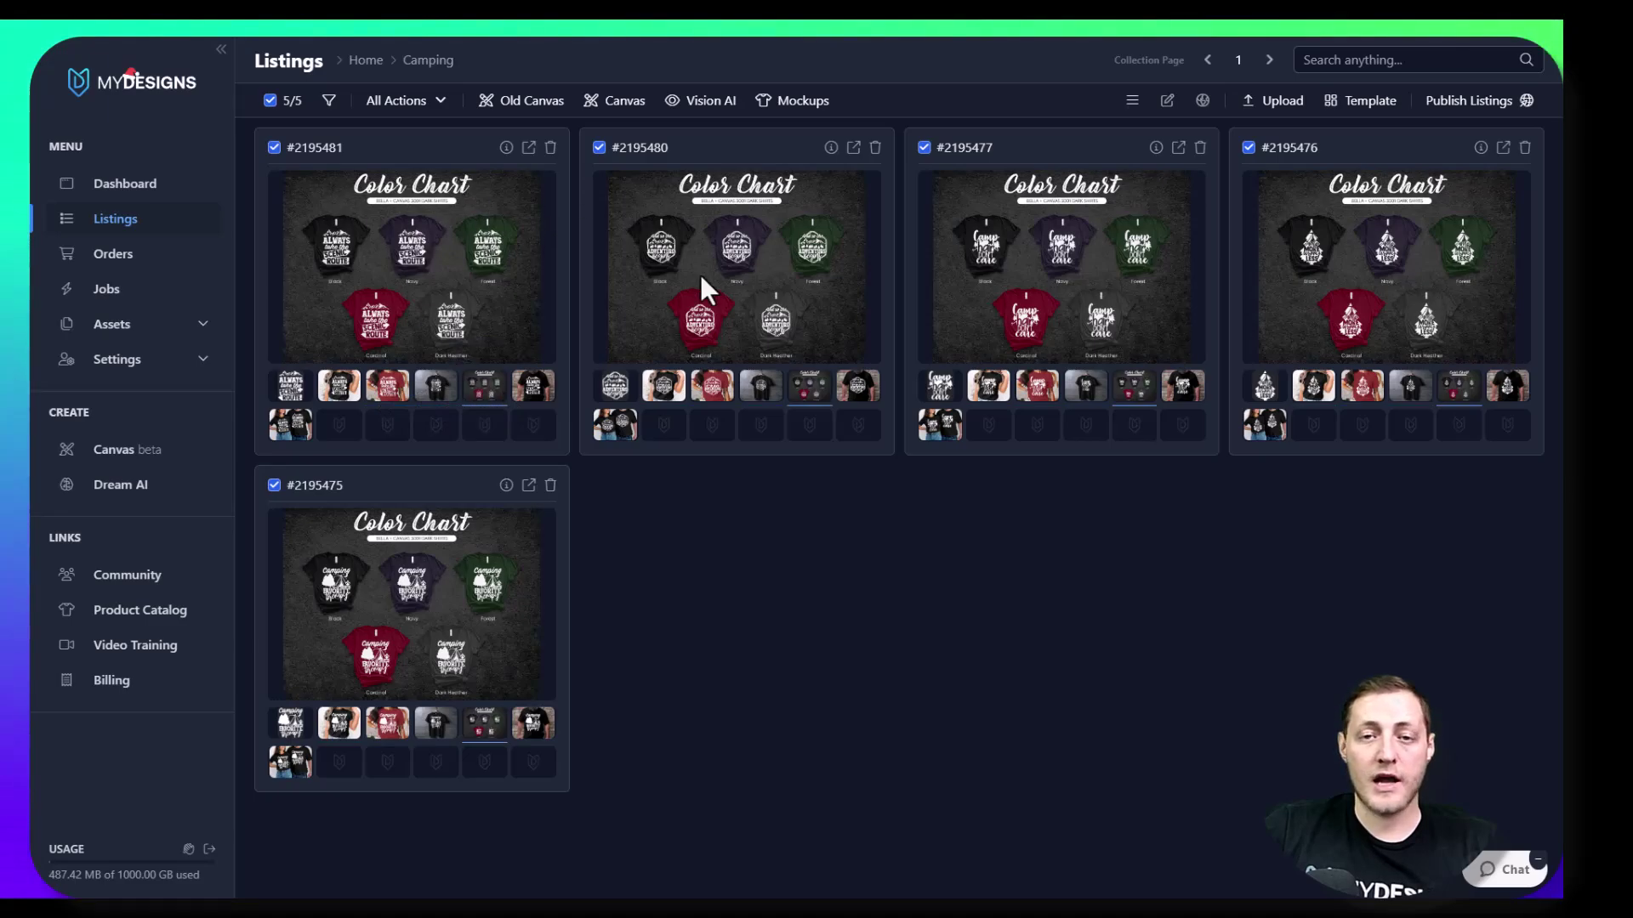
click(533, 393)
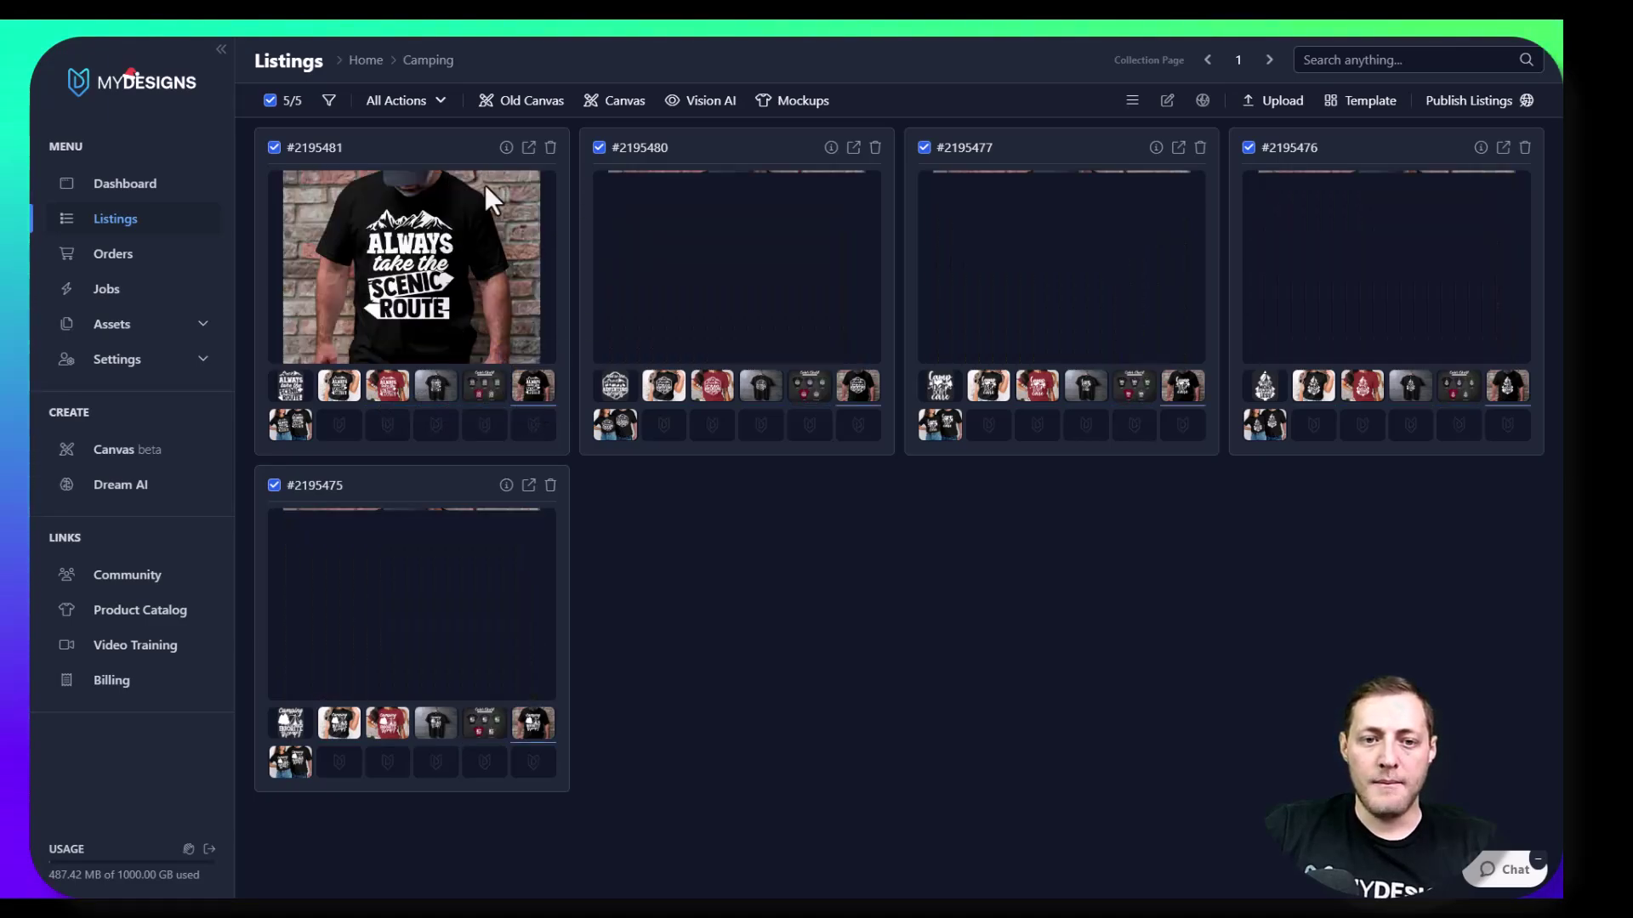
click(298, 429)
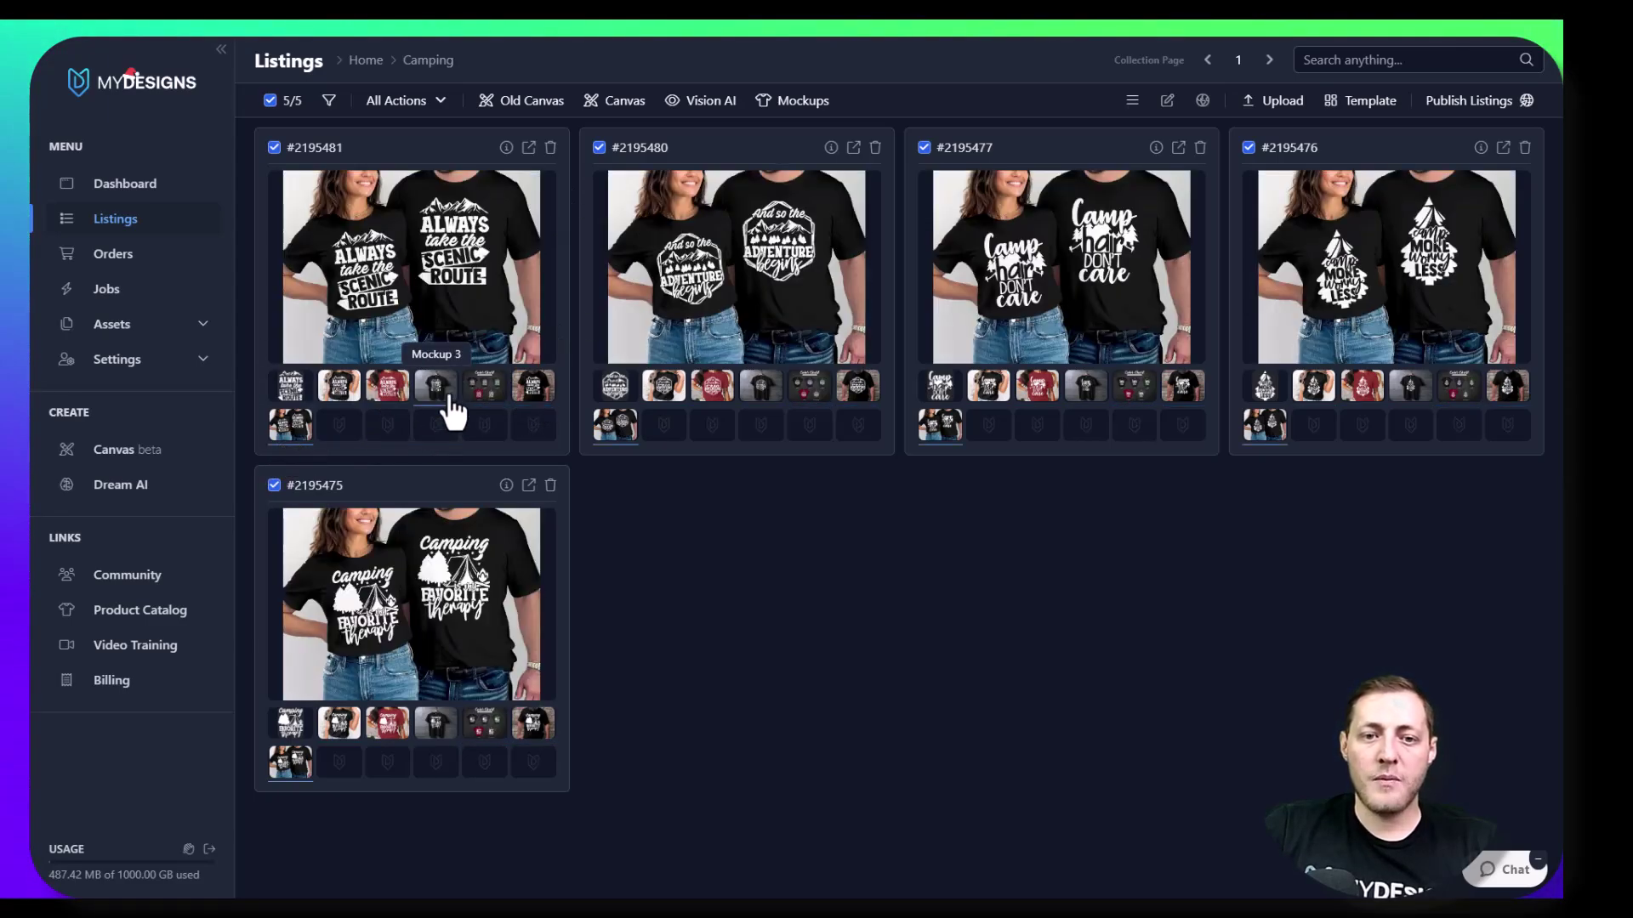